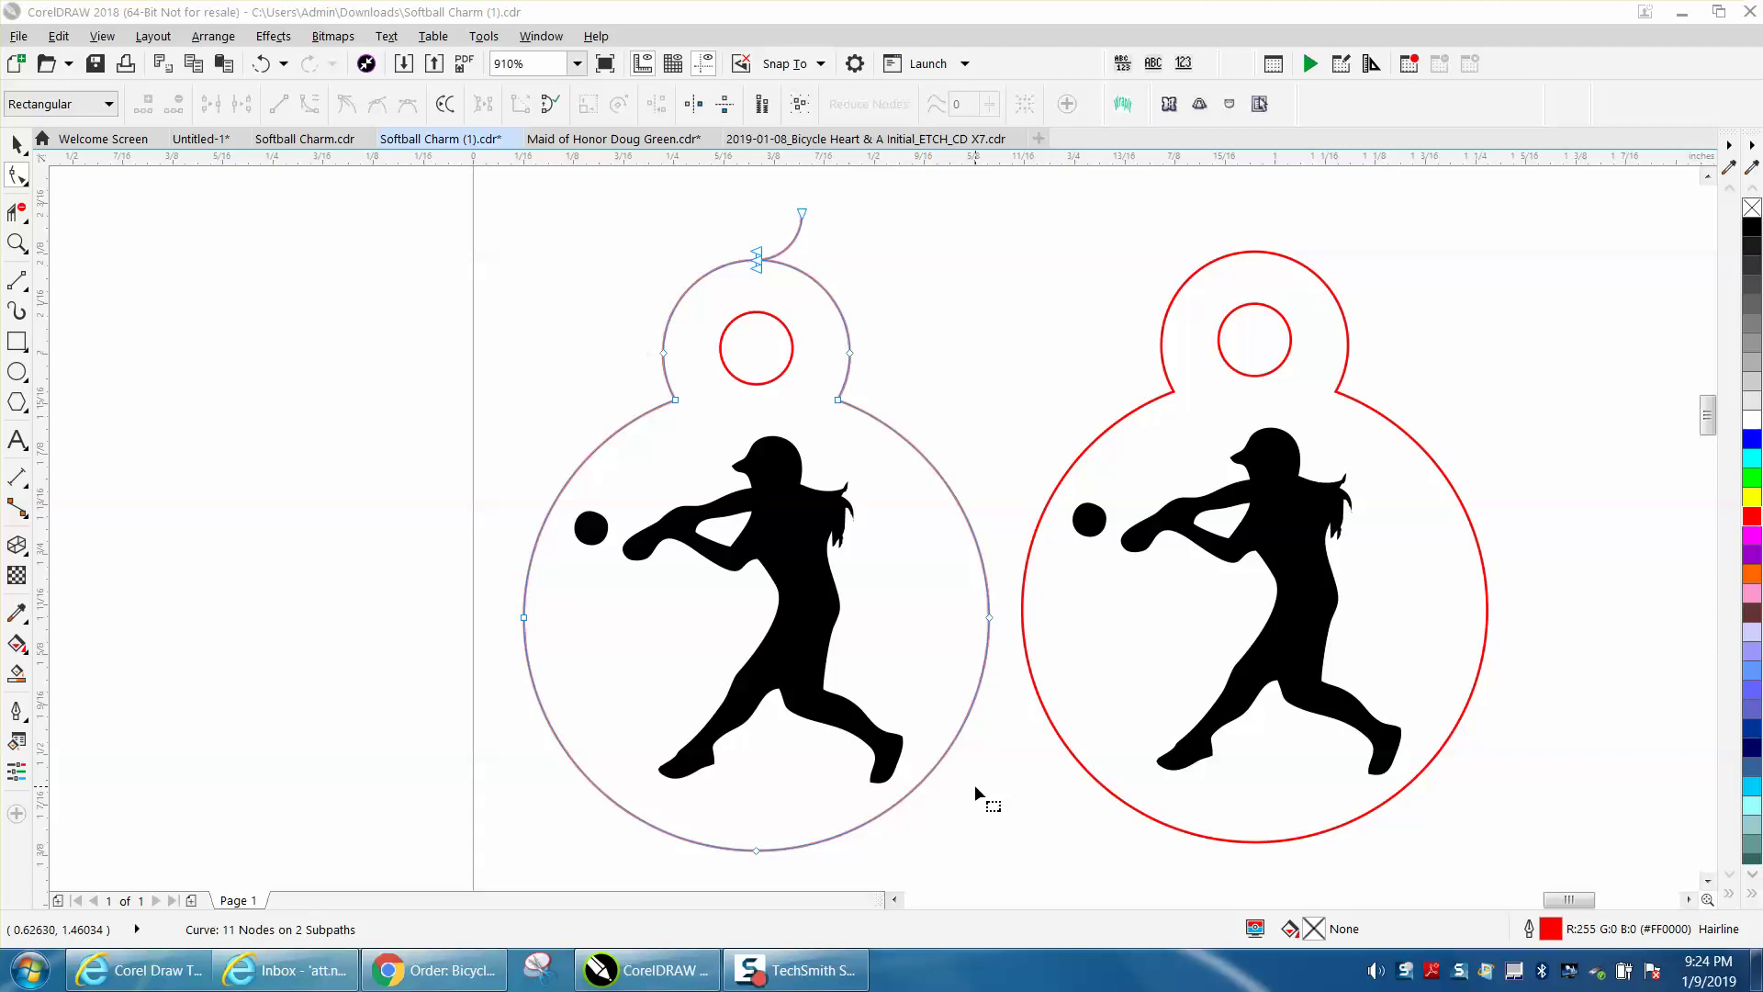
Zoom in on the photographed charm's loop, then closely on both charm outlines.
{"action": "left_click", "coordinate": [16, 144]}
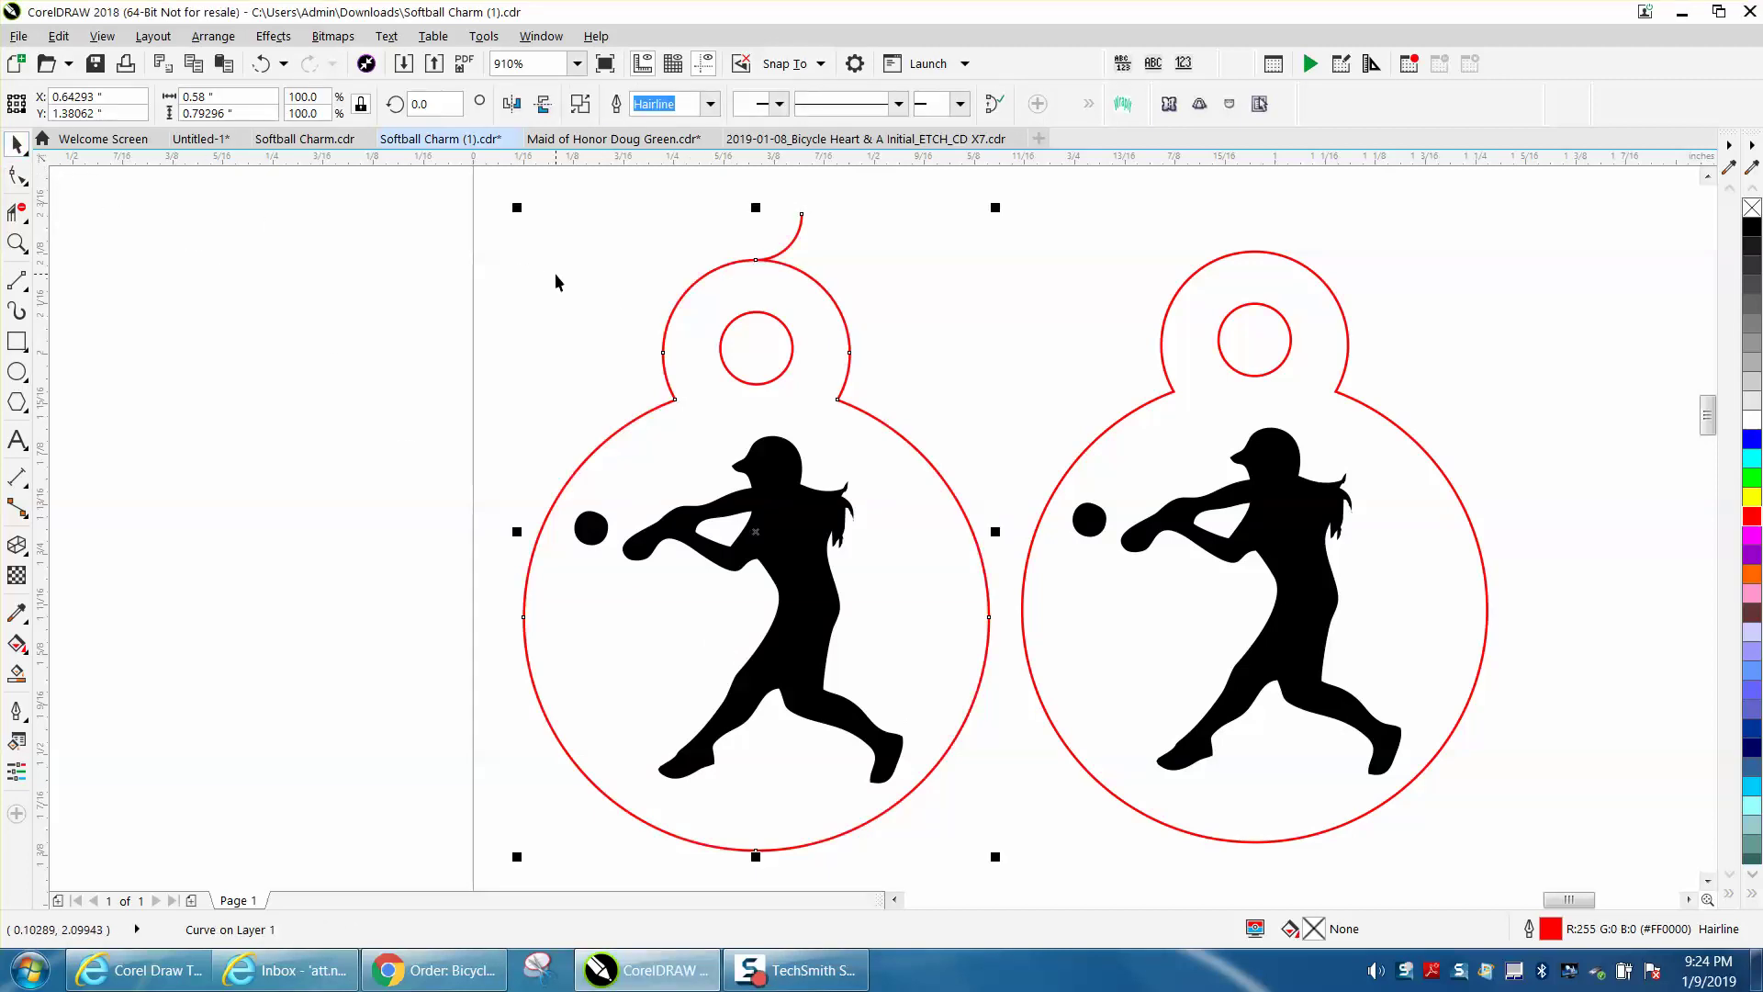
{"action": "scroll", "coordinate": [564, 371], "scroll_direction": "down", "scroll_amount": 5}
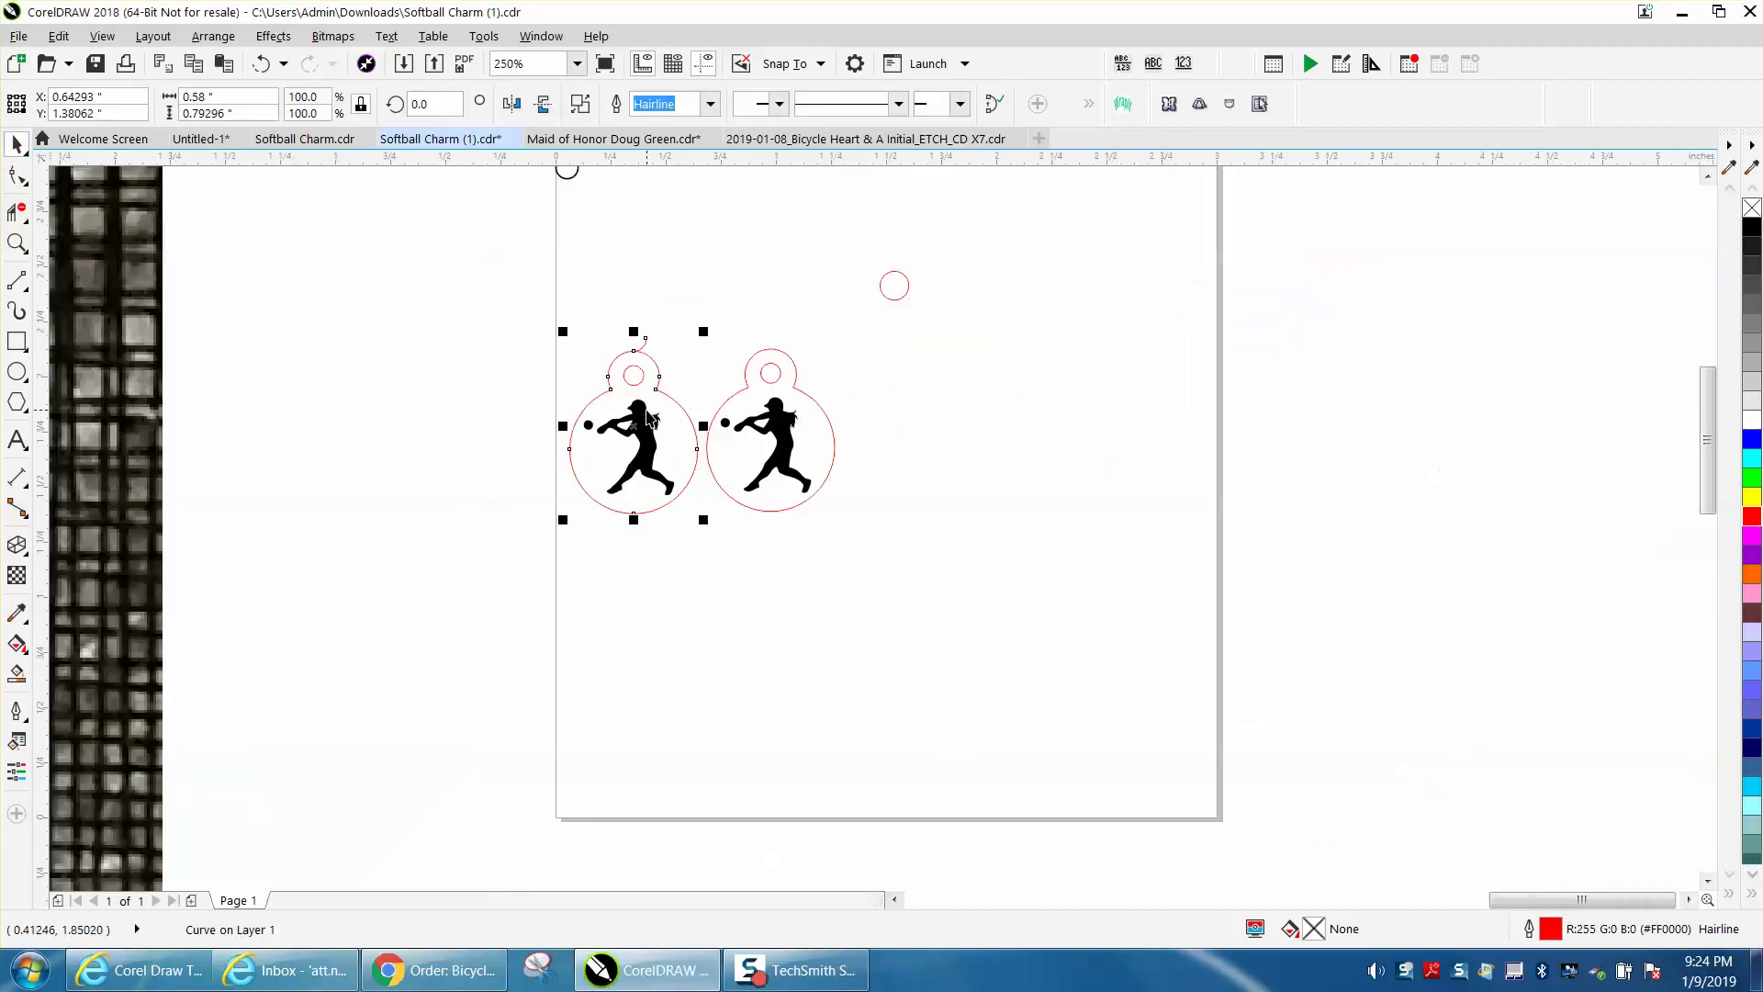
{"action": "scroll", "coordinate": [380, 433], "scroll_direction": "down", "scroll_amount": 4}
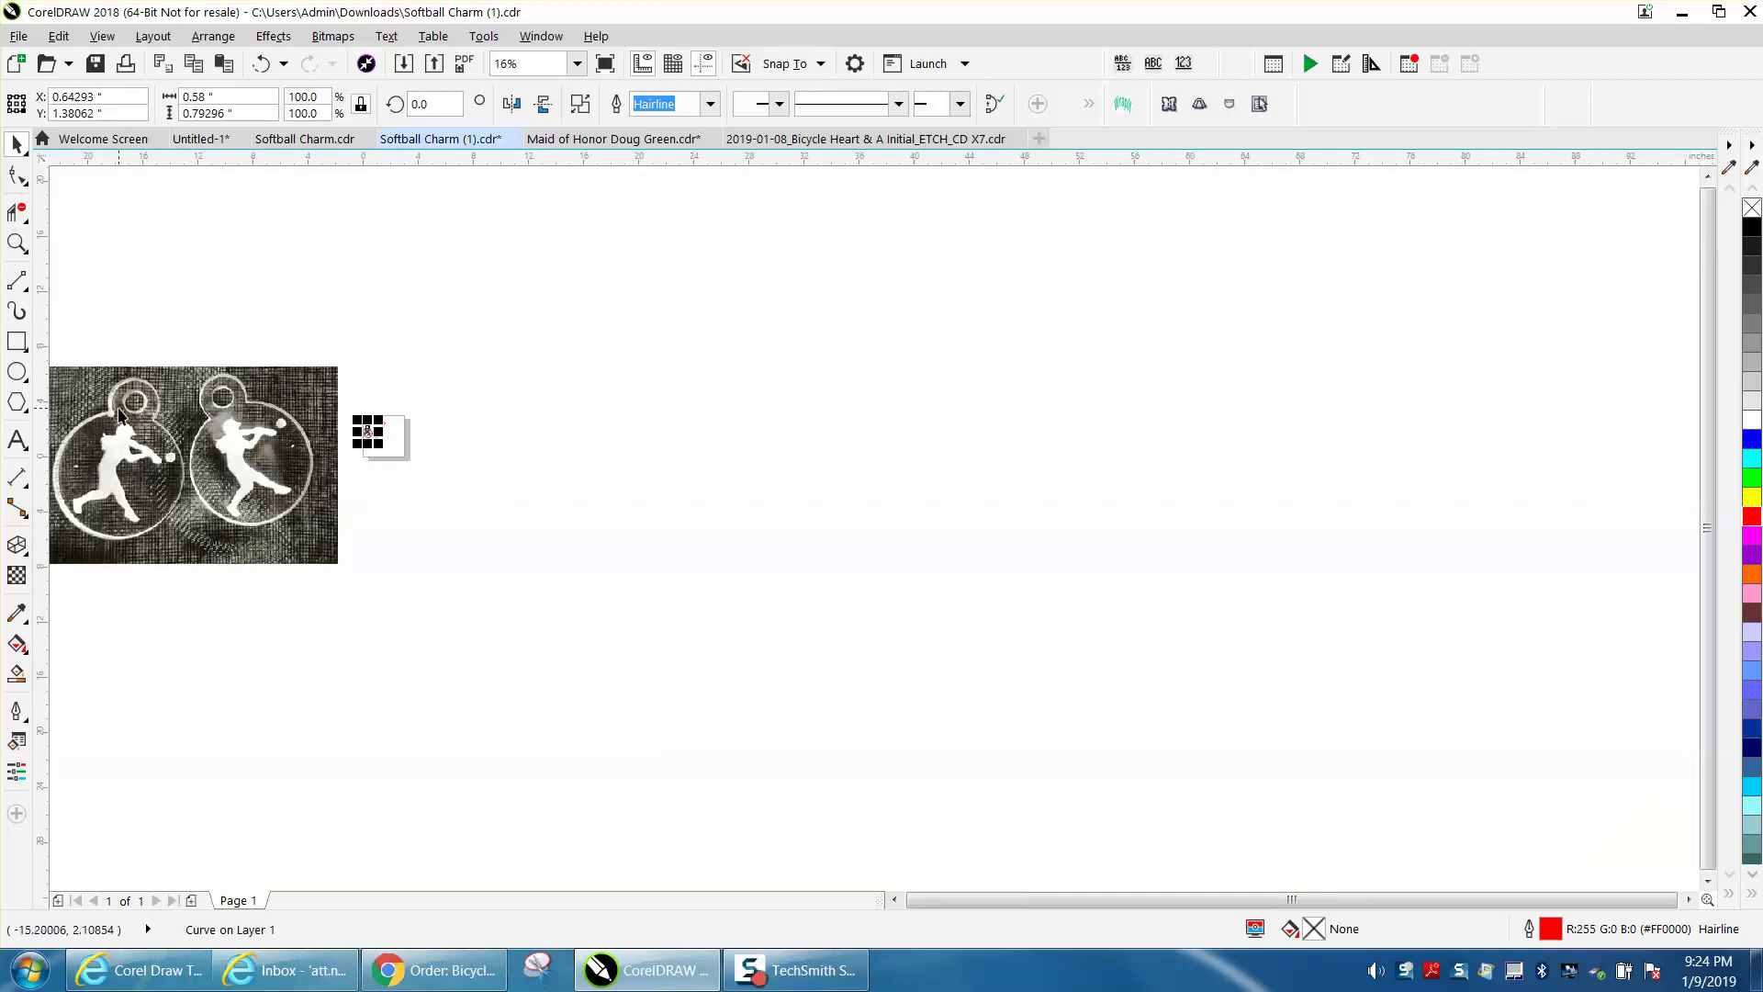
{"action": "left_click", "coordinate": [17, 243]}
{"action": "left_click_drag", "start_coordinate": [89, 355], "coordinate": [220, 439]}
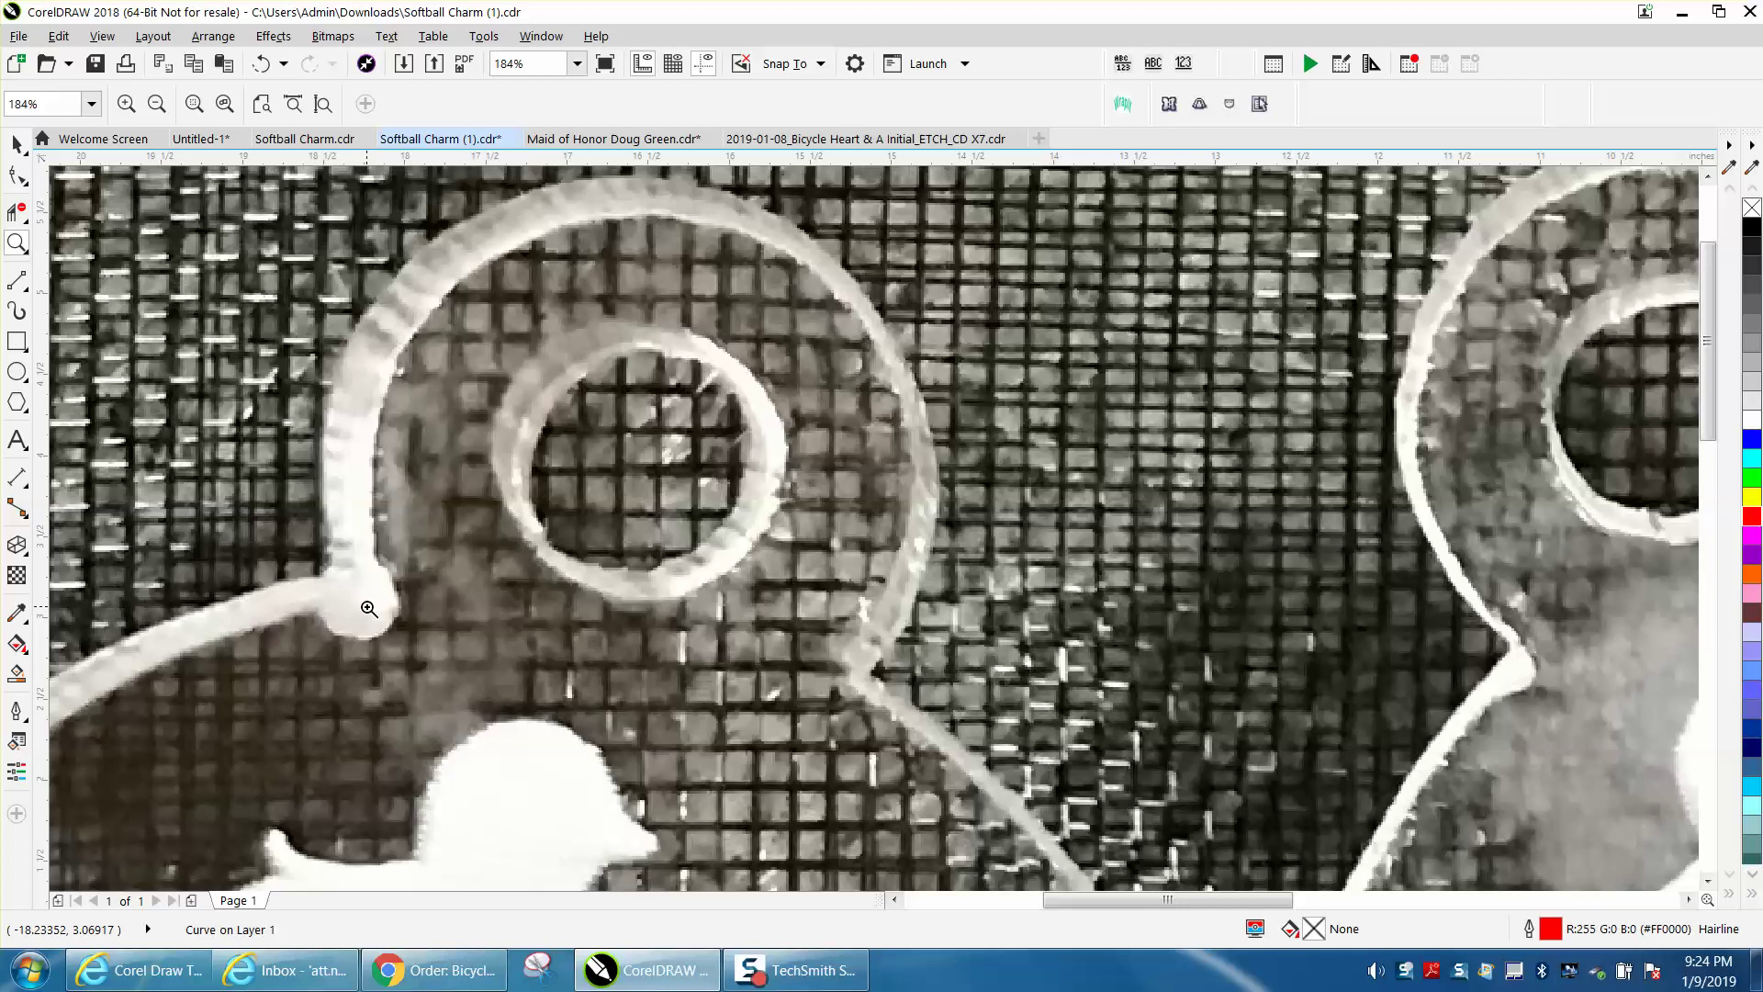
{"action": "right_click", "coordinate": [369, 606]}
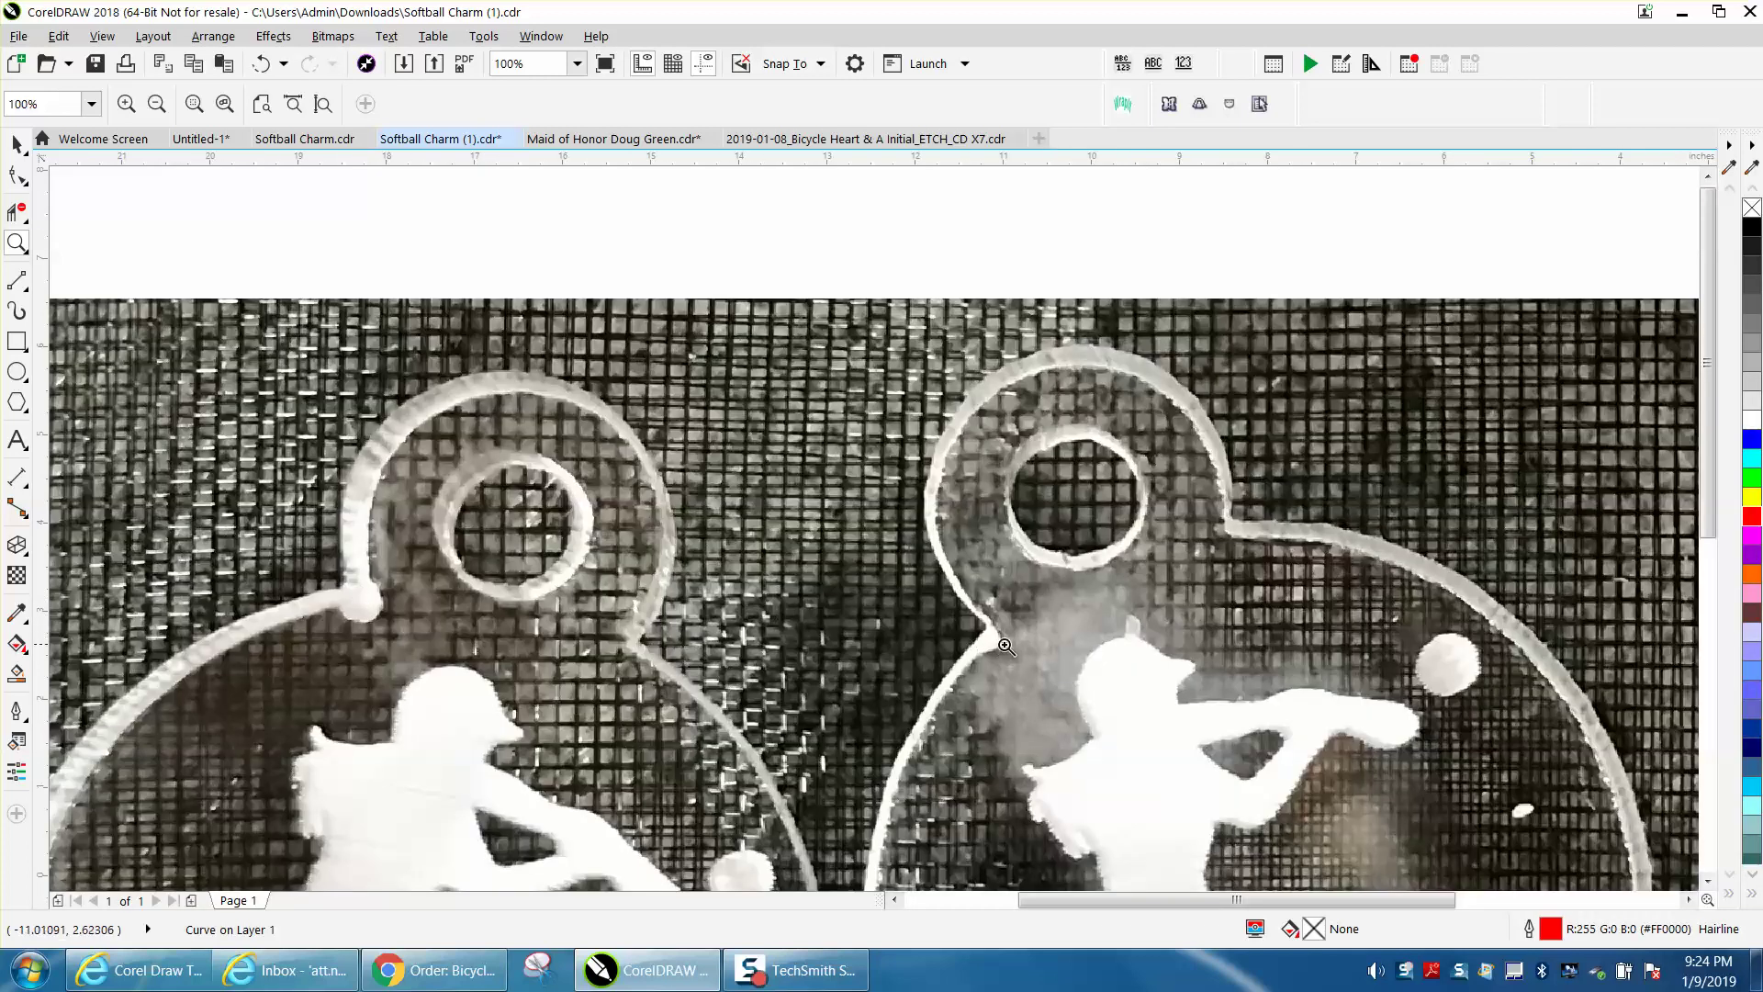
{"action": "scroll", "coordinate": [1000, 649], "scroll_direction": "down", "scroll_amount": 4}
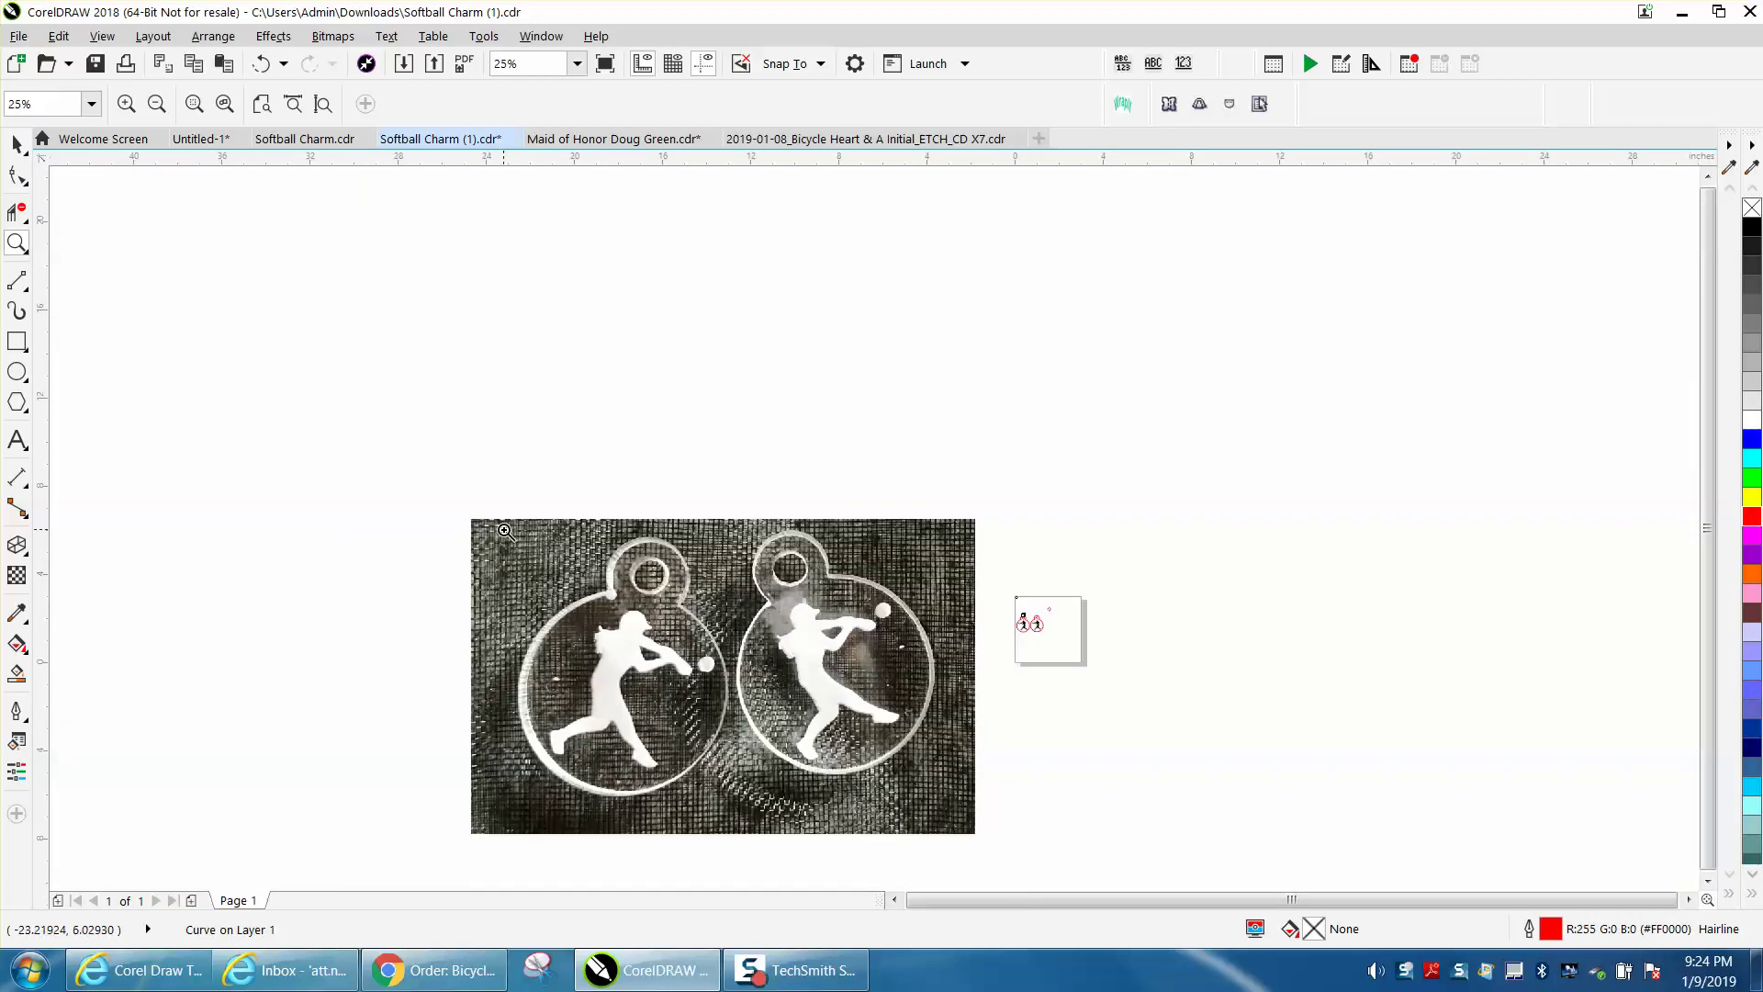
{"action": "left_click_drag", "start_coordinate": [629, 549], "coordinate": [661, 575]}
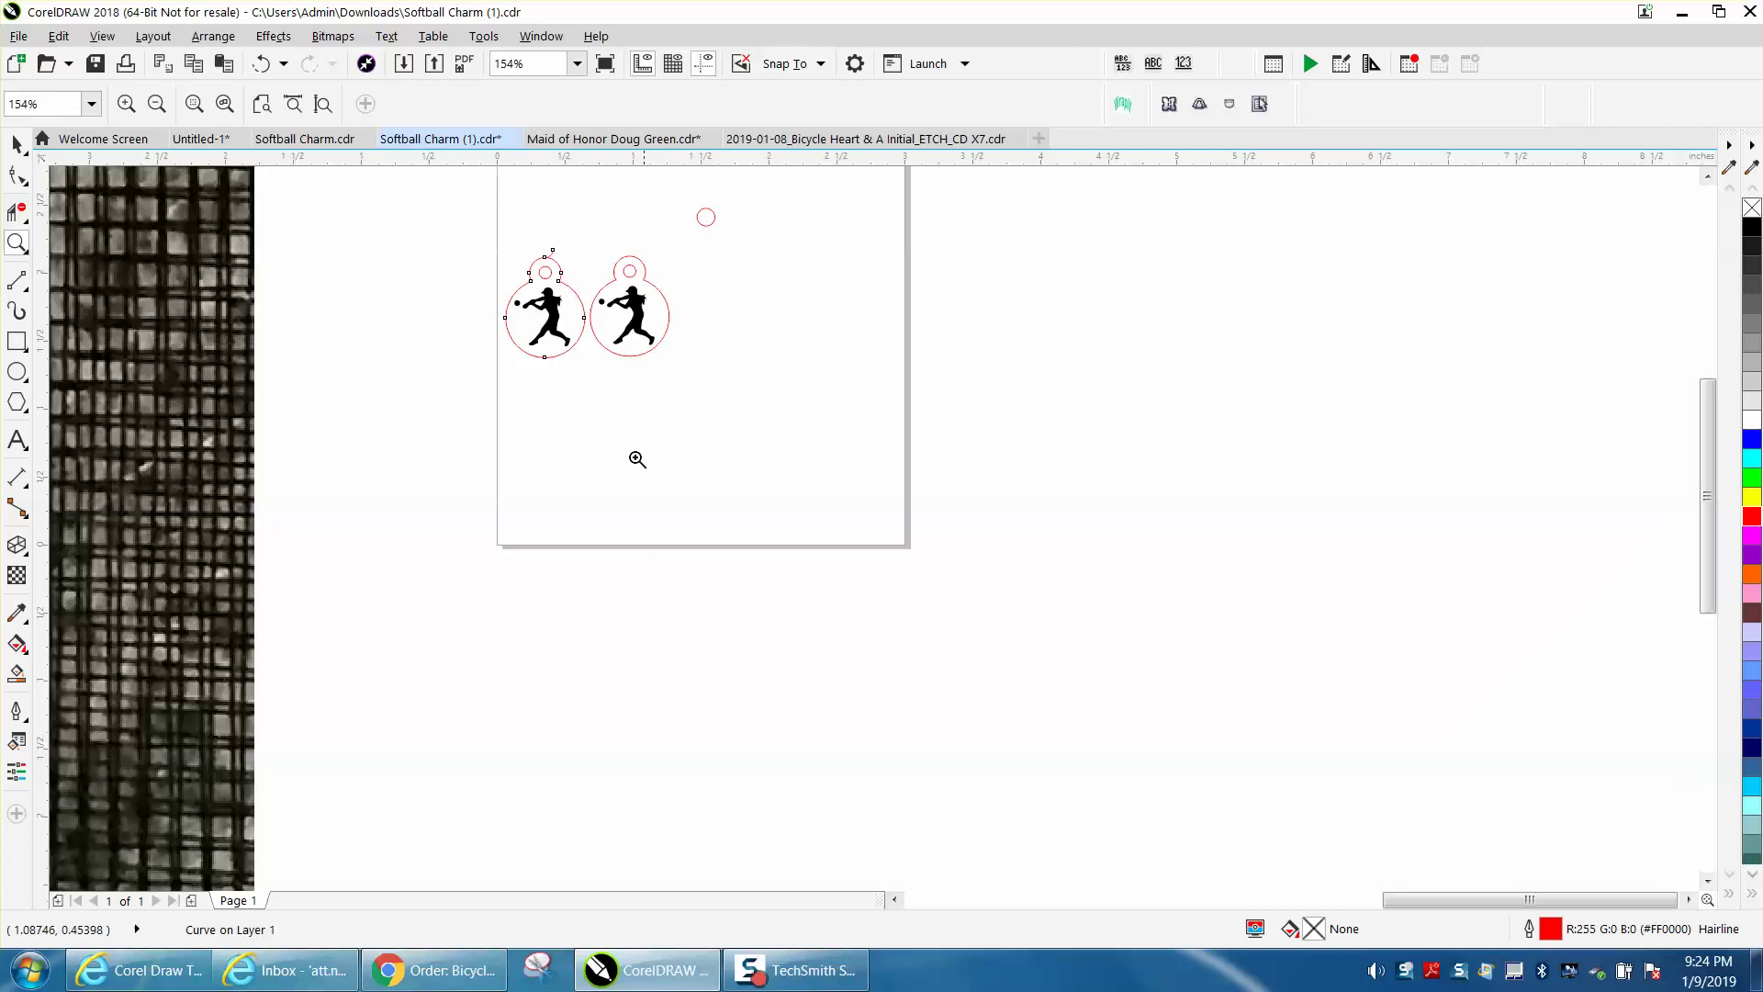
{"action": "left_click_drag", "start_coordinate": [487, 256], "coordinate": [731, 338]}
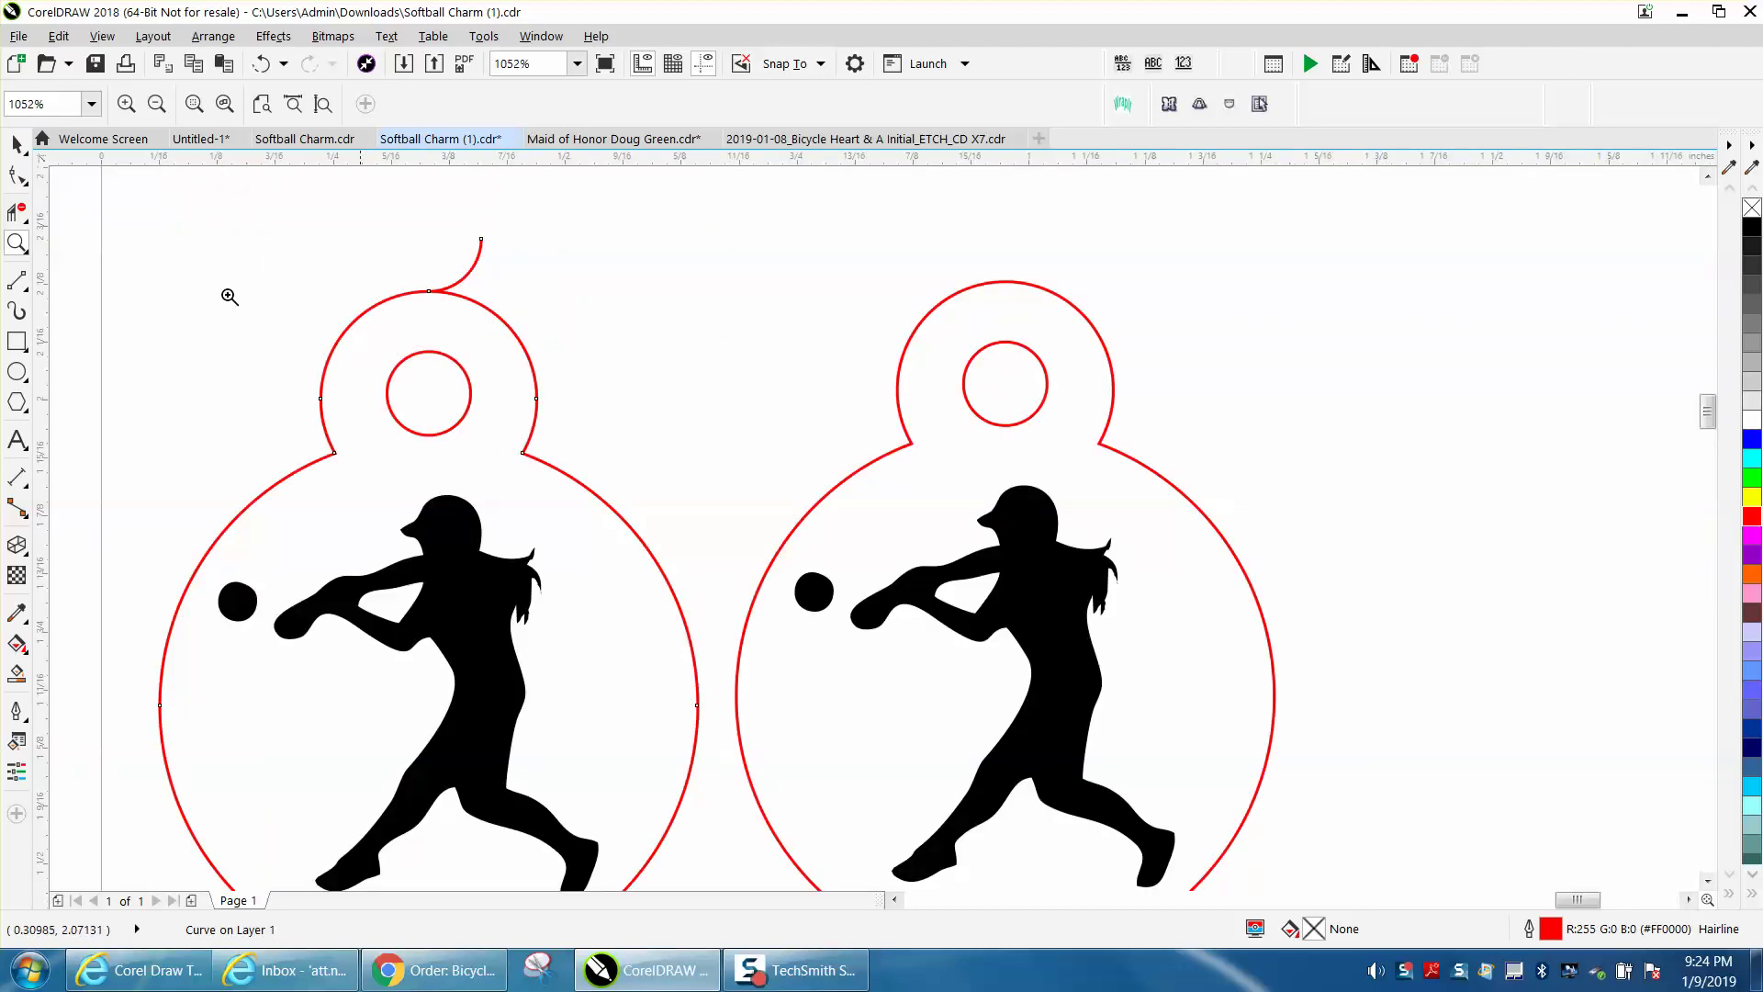
Display the charm outline's editable nodes to inspect them.
{"action": "left_click", "coordinate": [16, 175]}
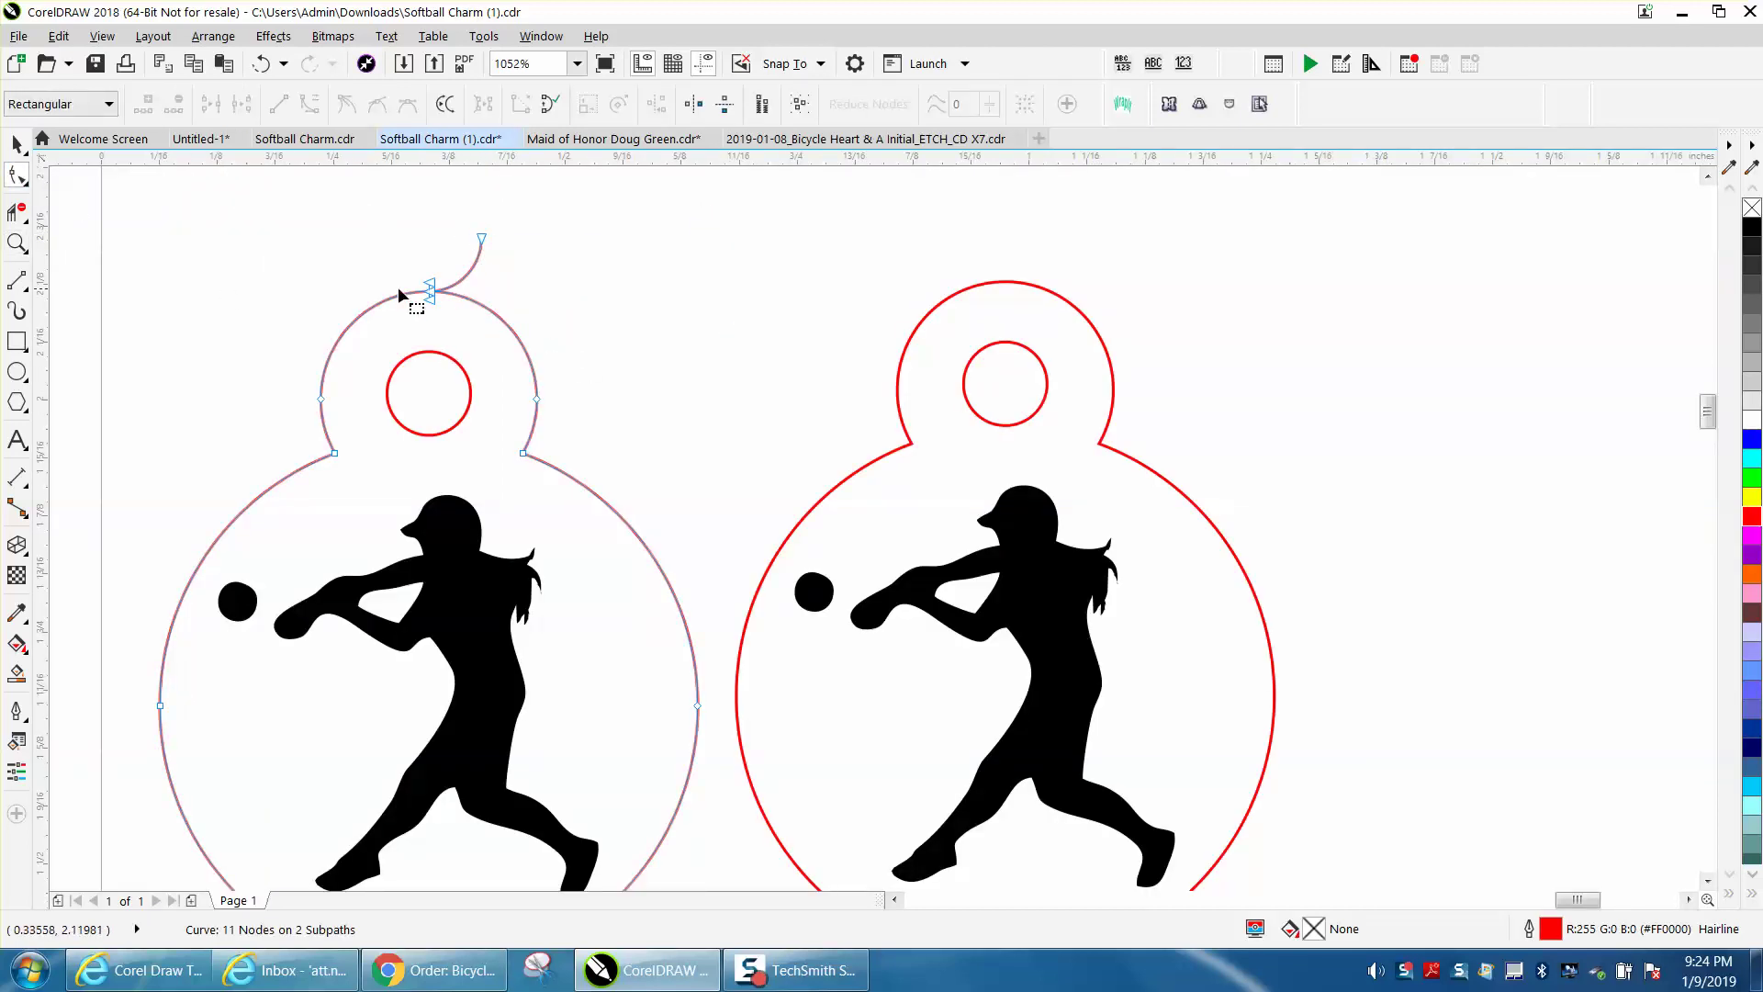
{"action": "scroll", "coordinate": [362, 461], "scroll_direction": "up", "scroll_amount": 1}
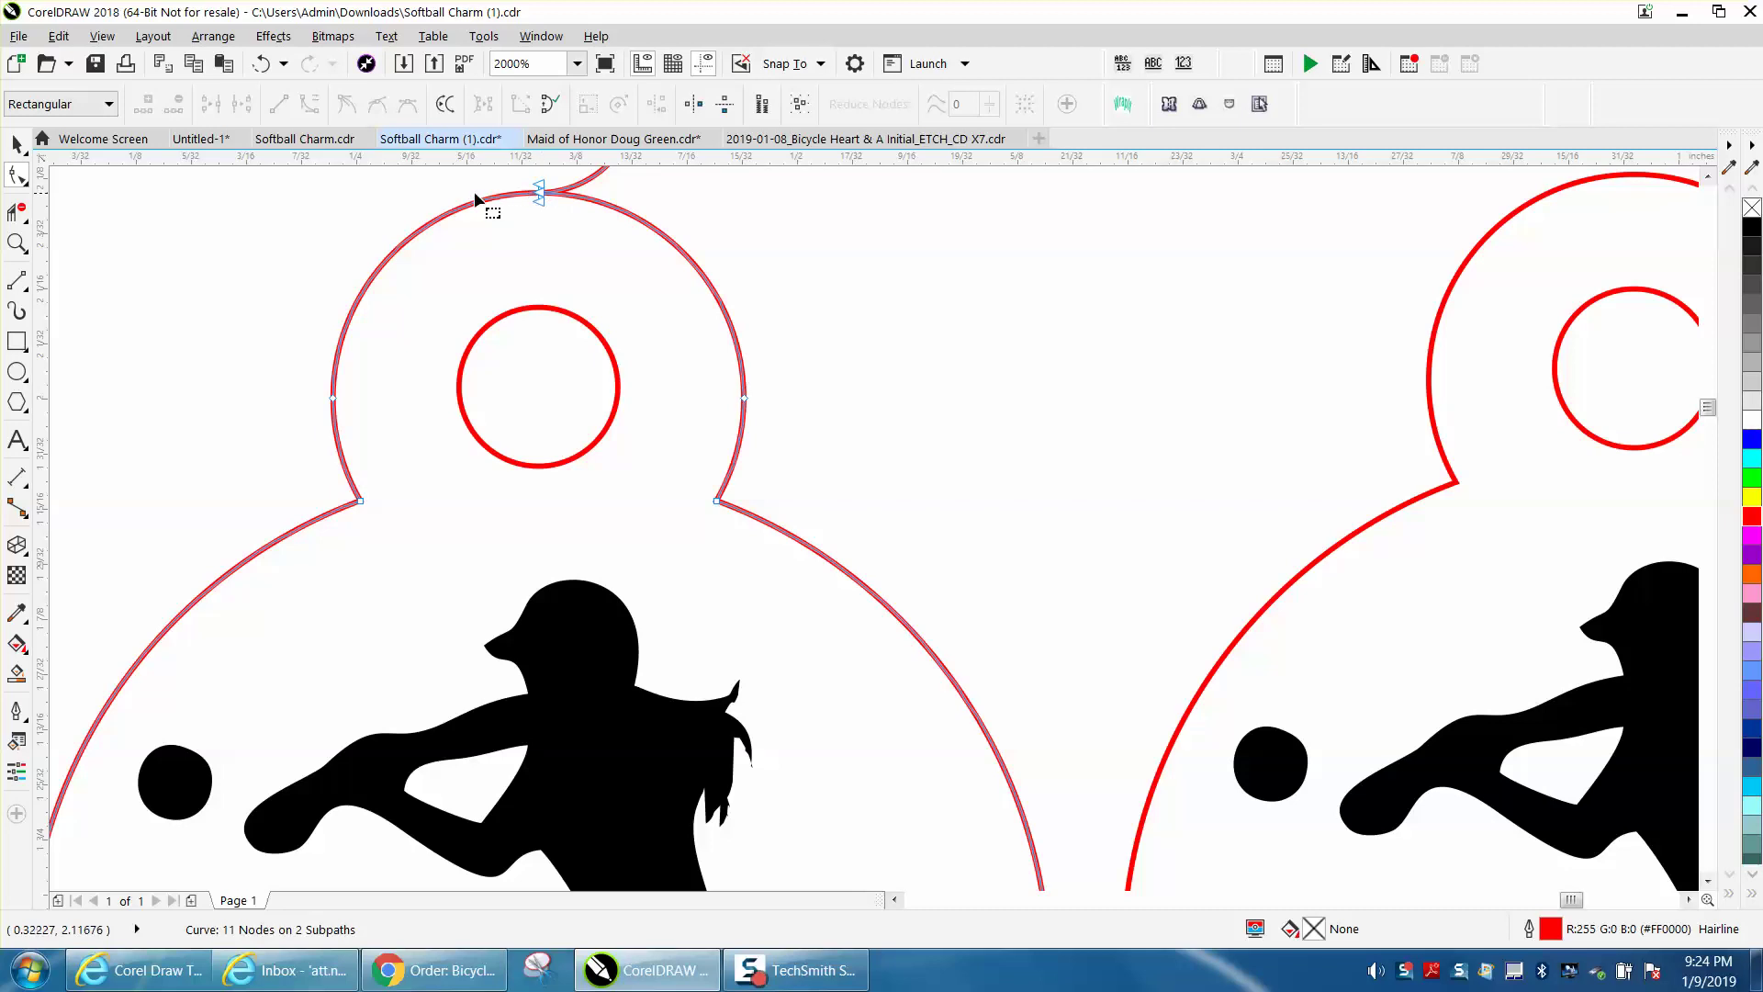
{"action": "scroll", "coordinate": [476, 197], "scroll_direction": "down", "scroll_amount": 1}
{"action": "scroll", "coordinate": [401, 202], "scroll_direction": "down", "scroll_amount": 1}
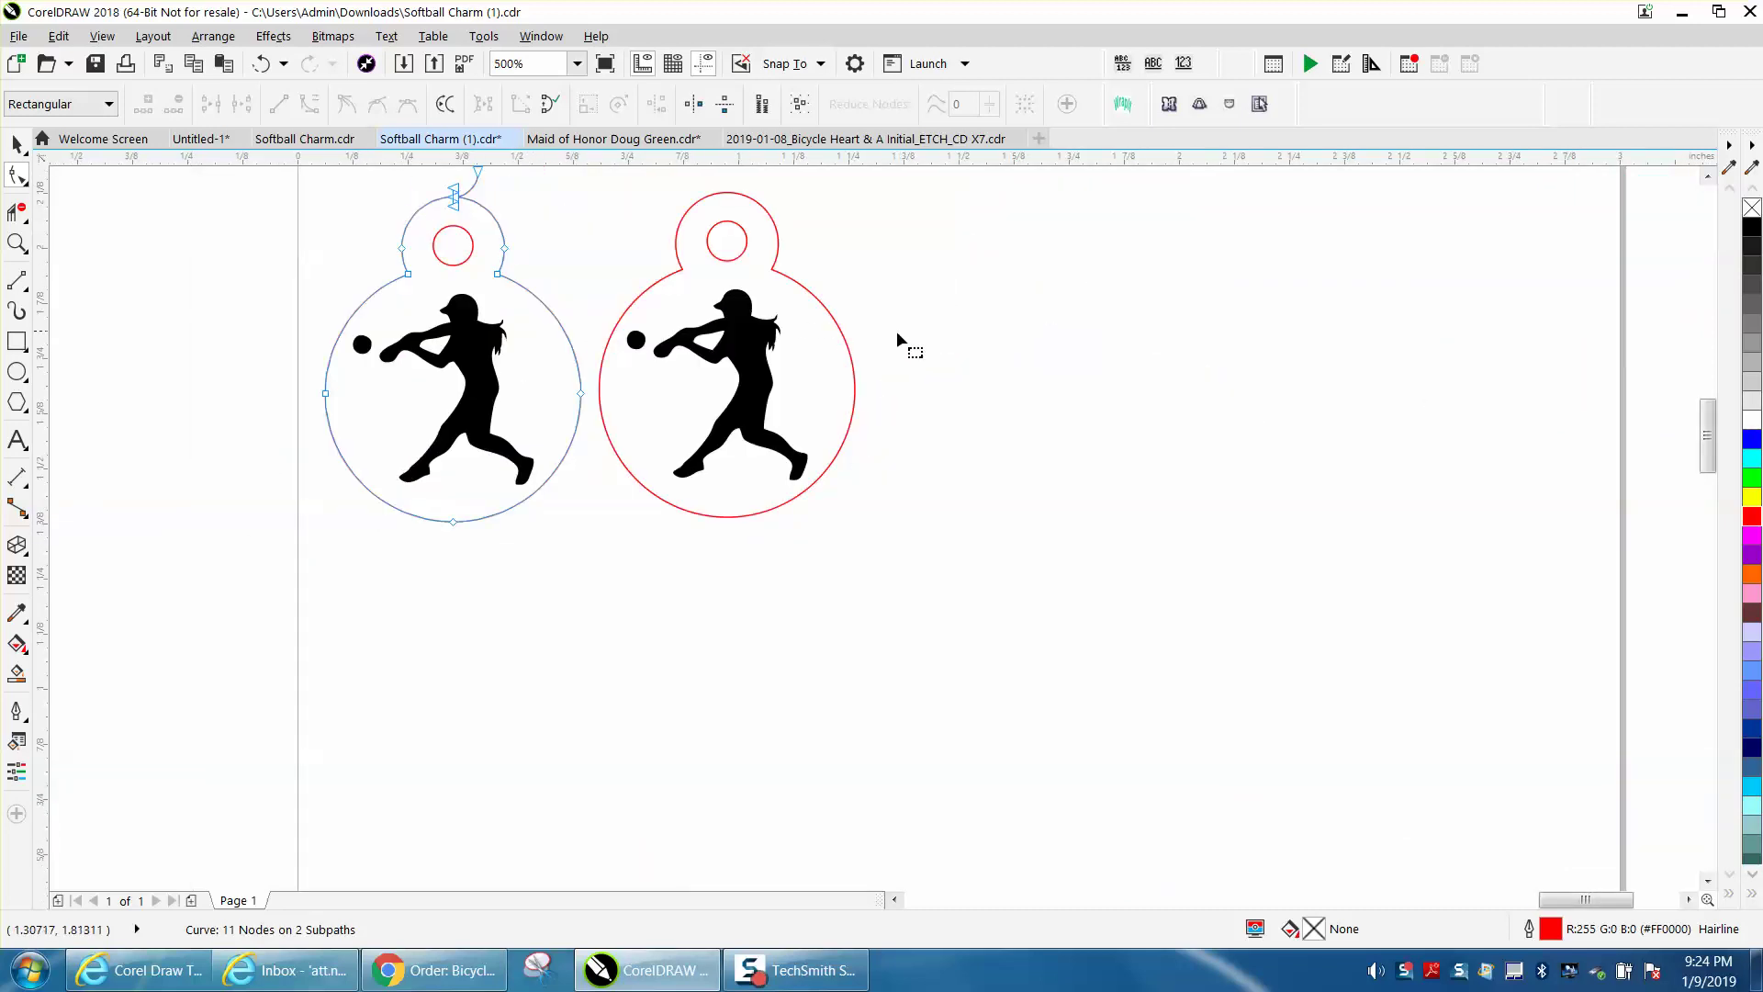
{"action": "scroll", "coordinate": [944, 339], "scroll_direction": "down", "scroll_amount": 1}
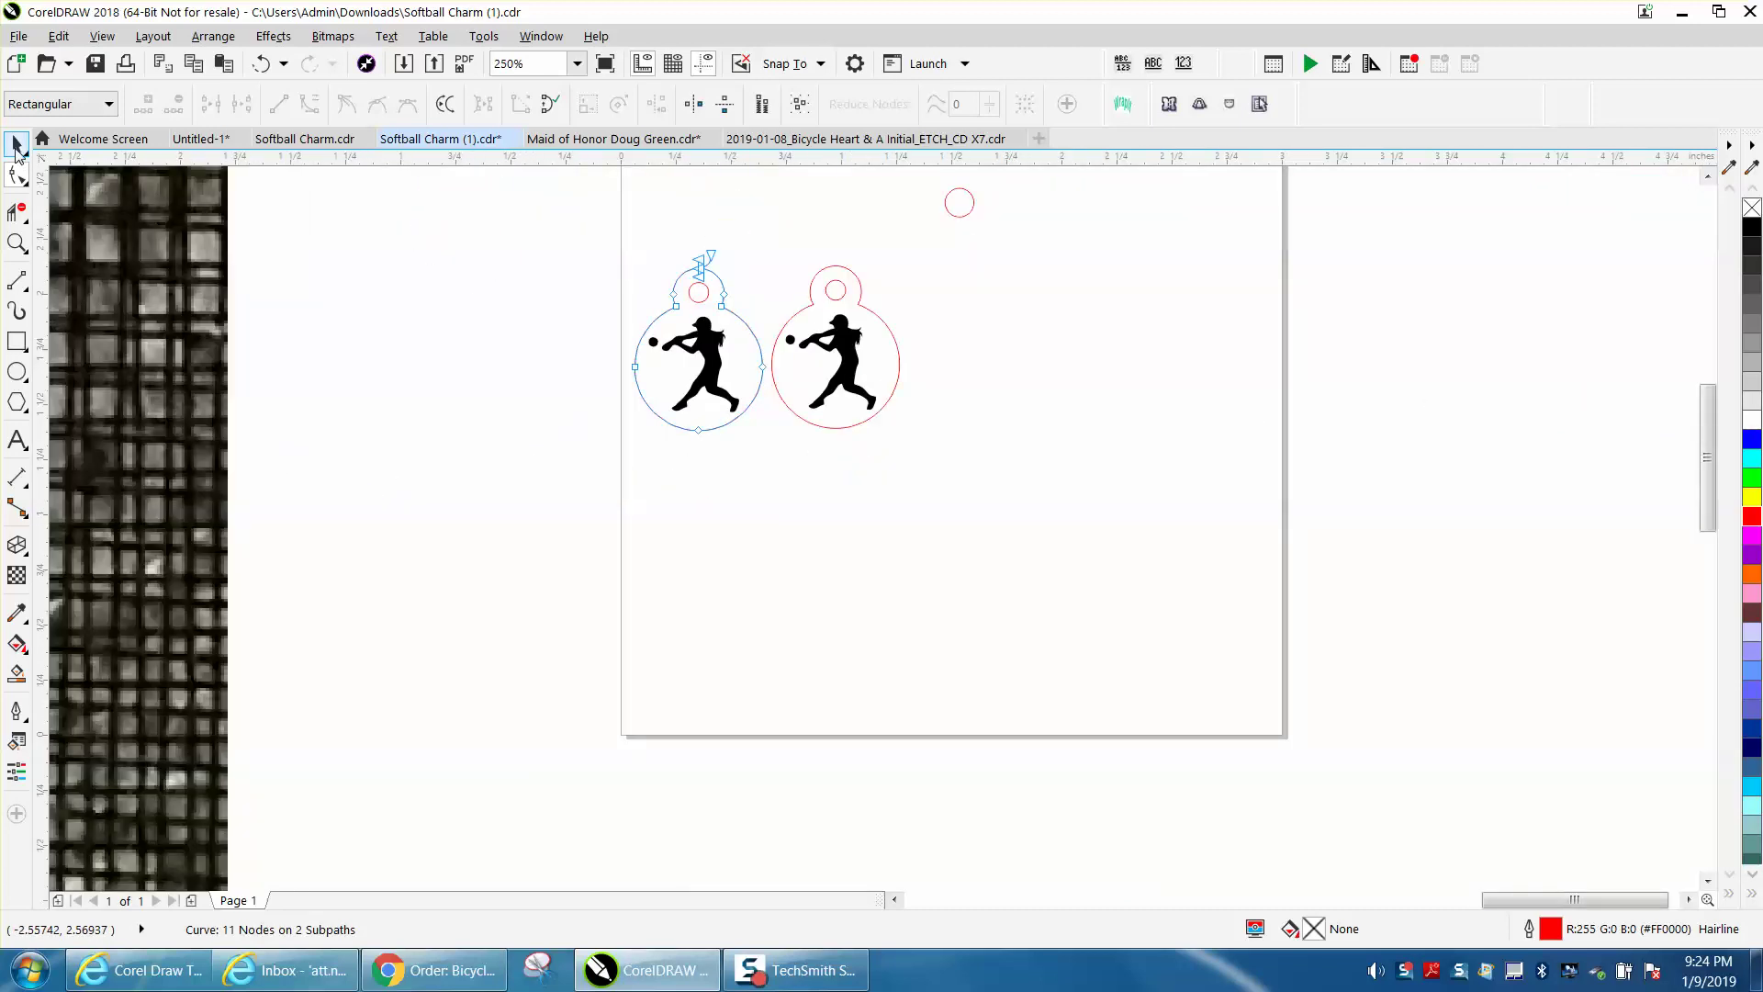
{"action": "left_click", "coordinate": [17, 145]}
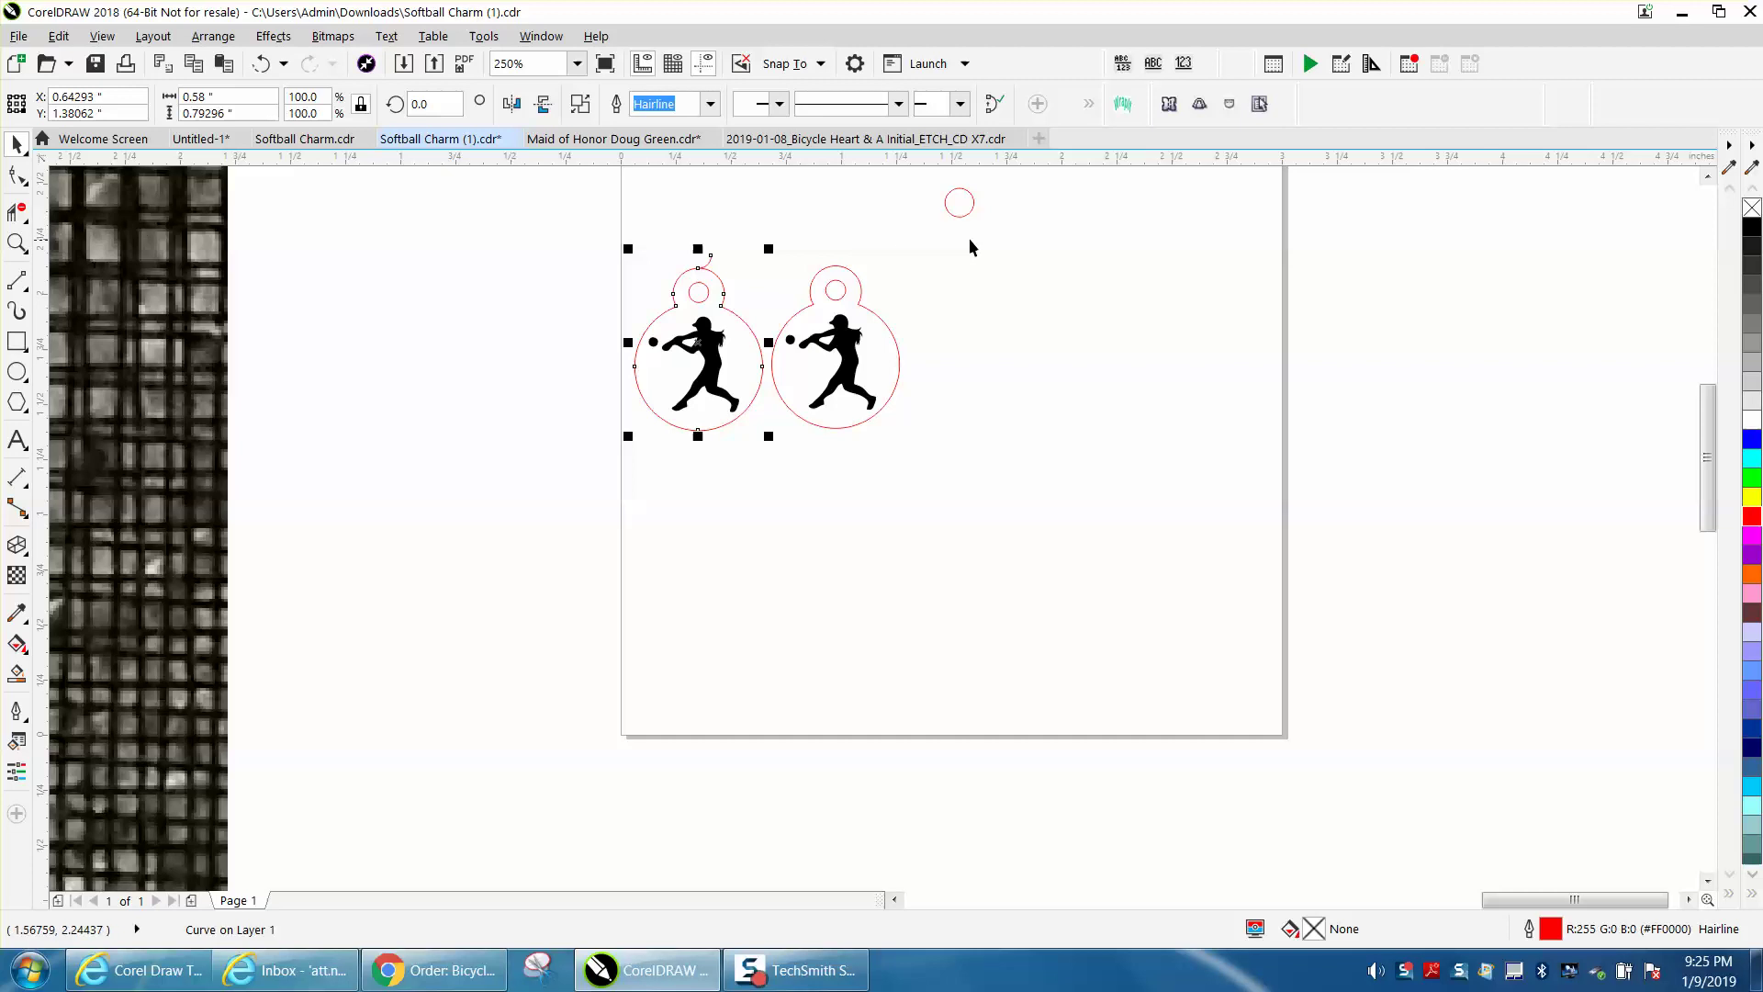
Move the small red circle down beside the charms and zoom in on it.
{"action": "left_click", "coordinate": [966, 213]}
{"action": "left_click_drag", "start_coordinate": [967, 213], "coordinate": [959, 415]}
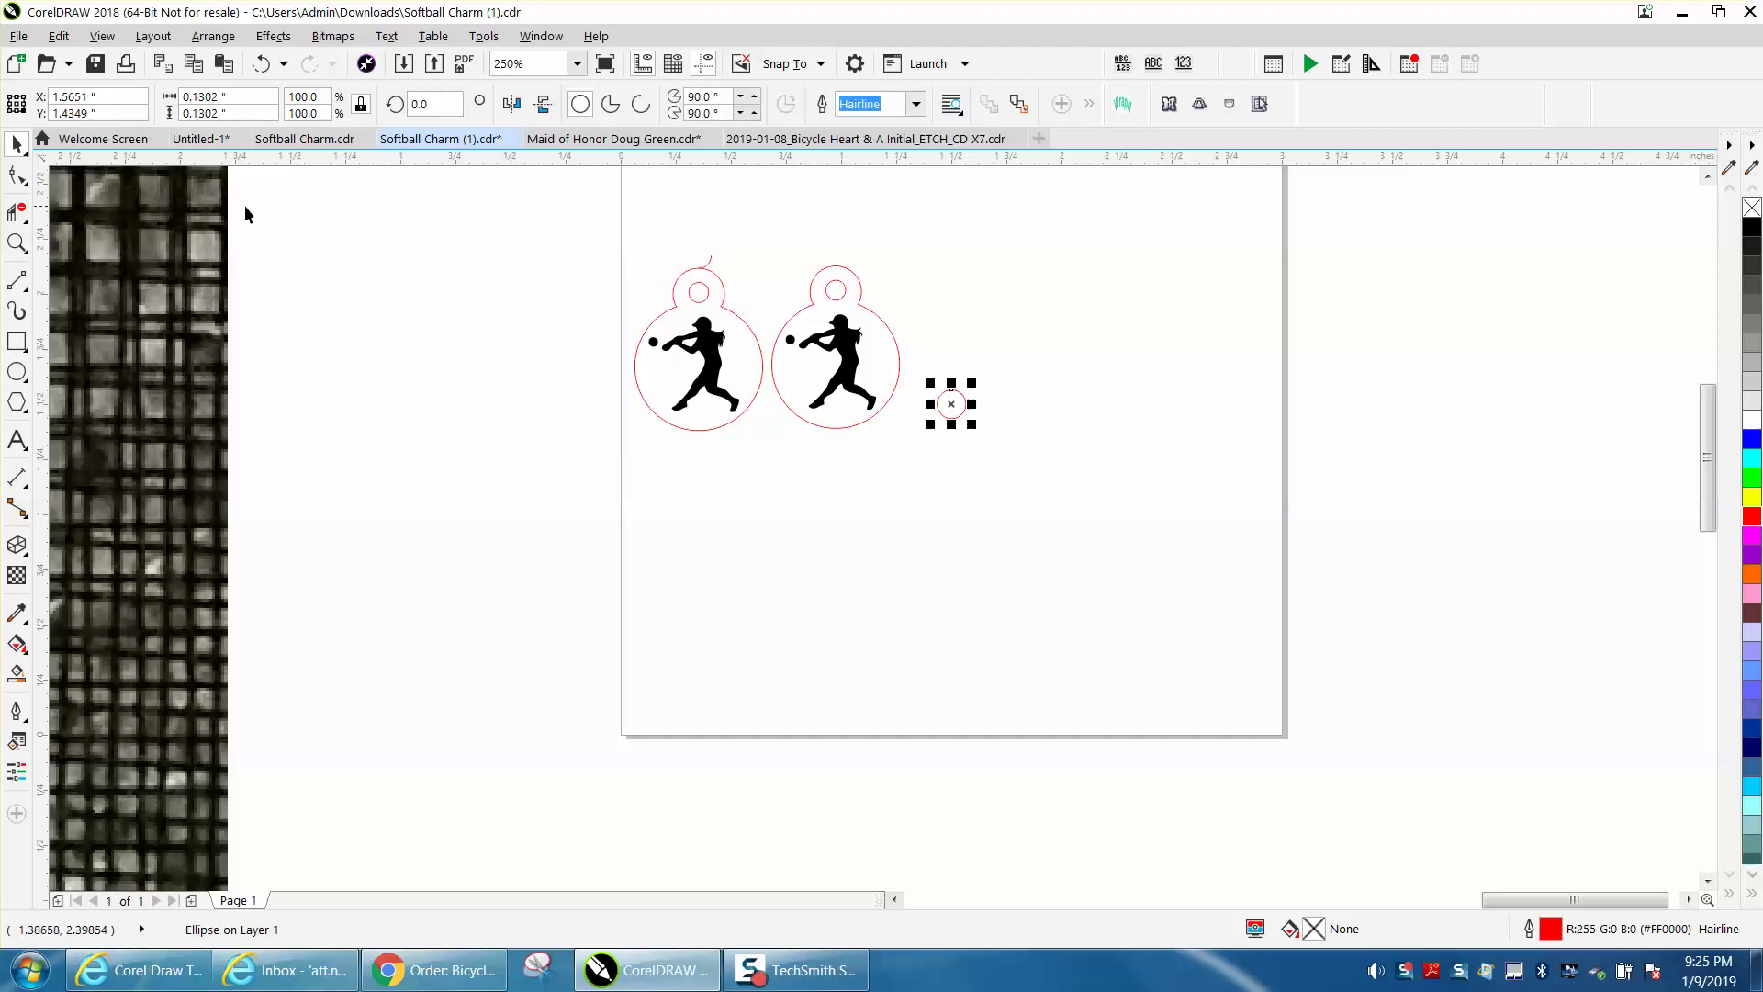
{"action": "left_click", "coordinate": [17, 242]}
{"action": "left_click_drag", "start_coordinate": [777, 274], "coordinate": [1143, 513]}
{"action": "key", "text": "space"}
Draw a horizontal and a vertical line centred on the circle, forming a crosshair.
{"action": "key", "text": "F5"}
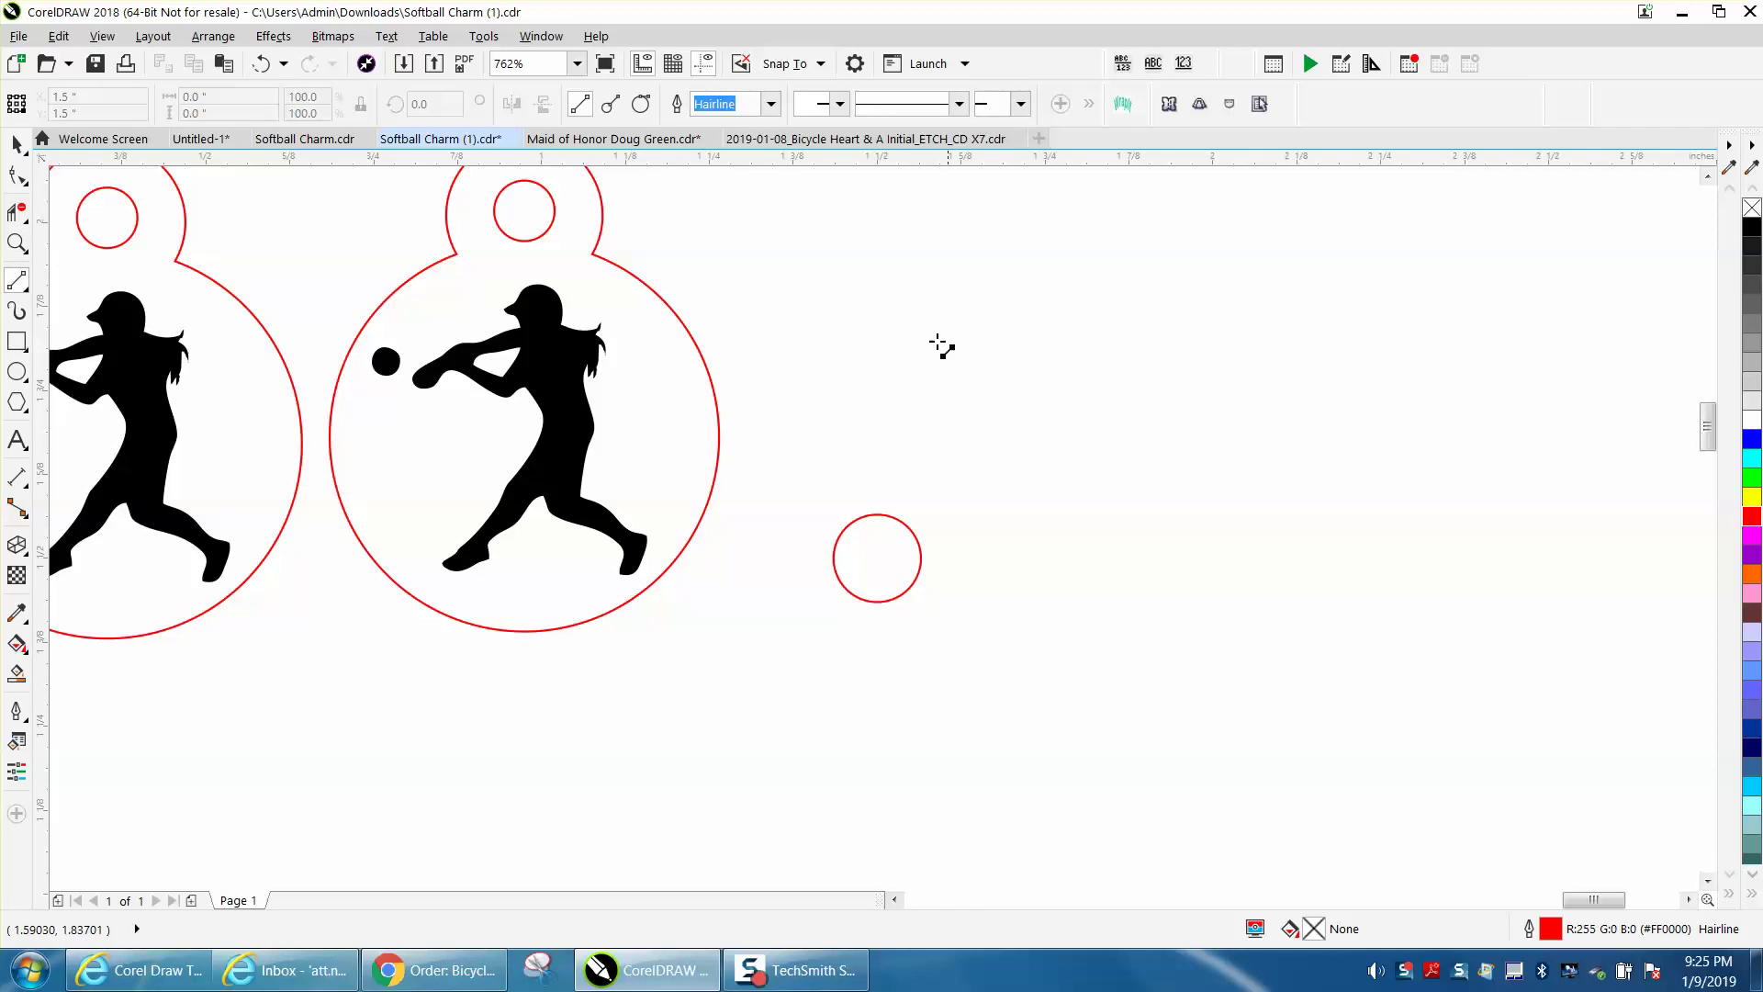
{"action": "left_click", "coordinate": [936, 332]}
{"action": "left_click", "coordinate": [821, 332]}
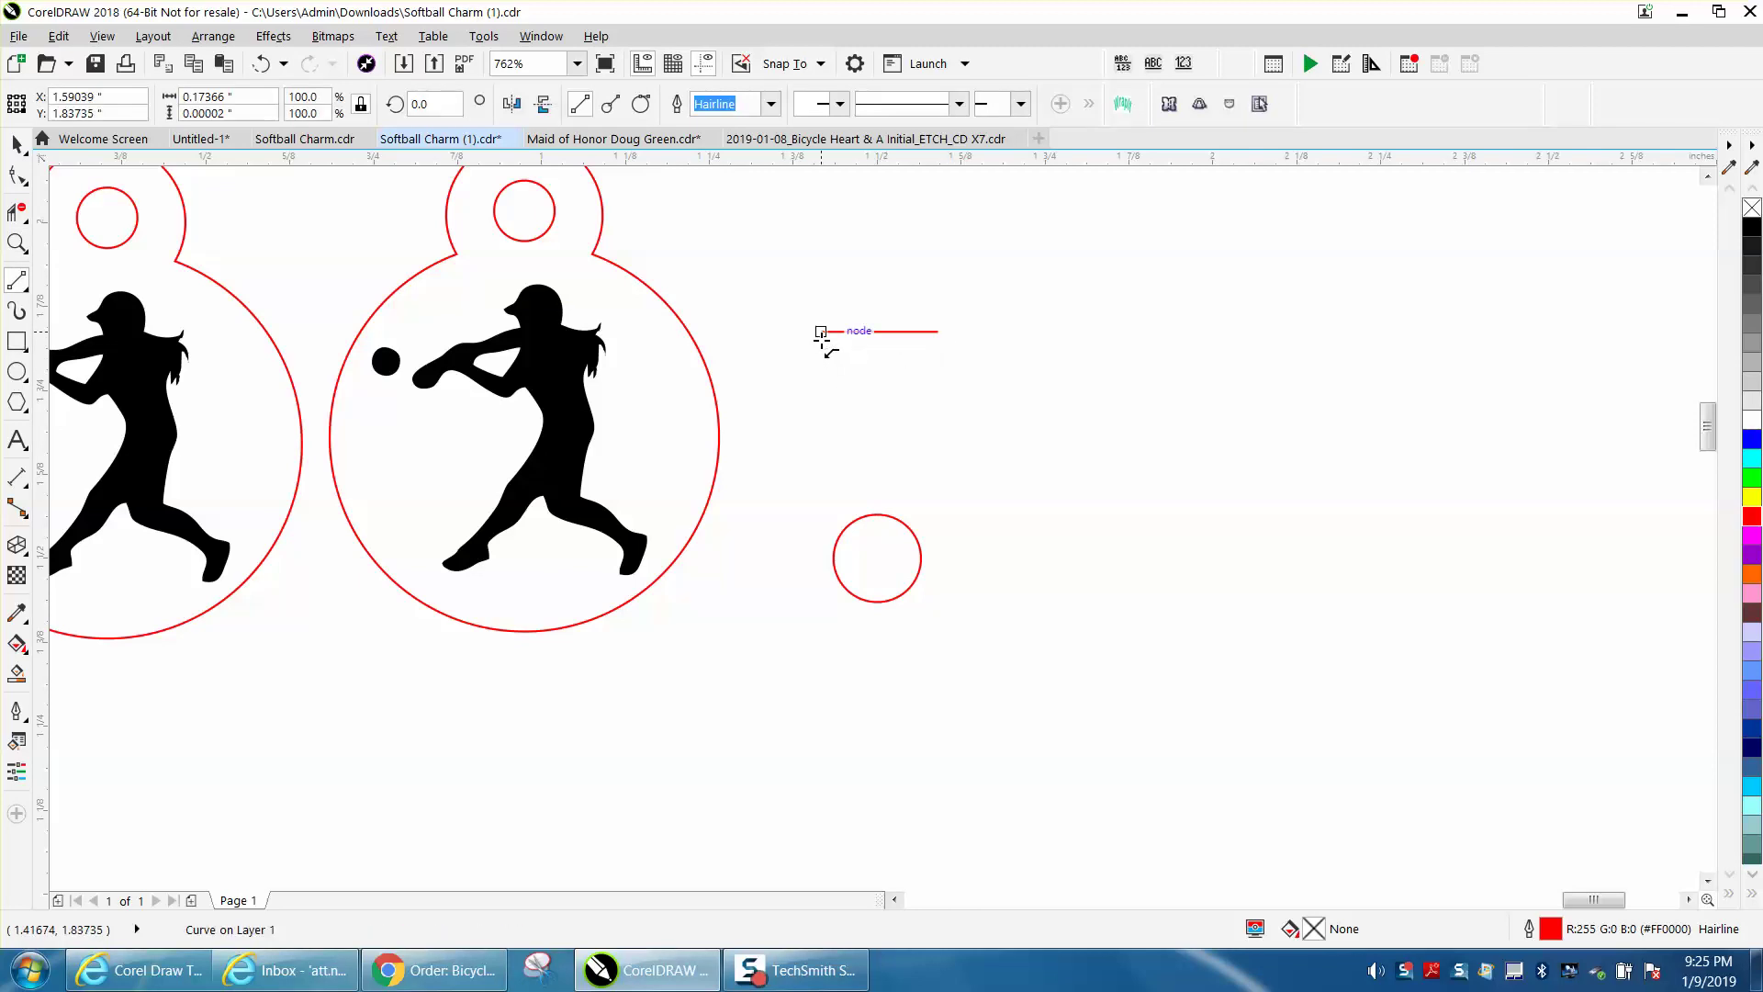
{"action": "key", "text": "p"}
{"action": "left_click", "coordinate": [905, 371]}
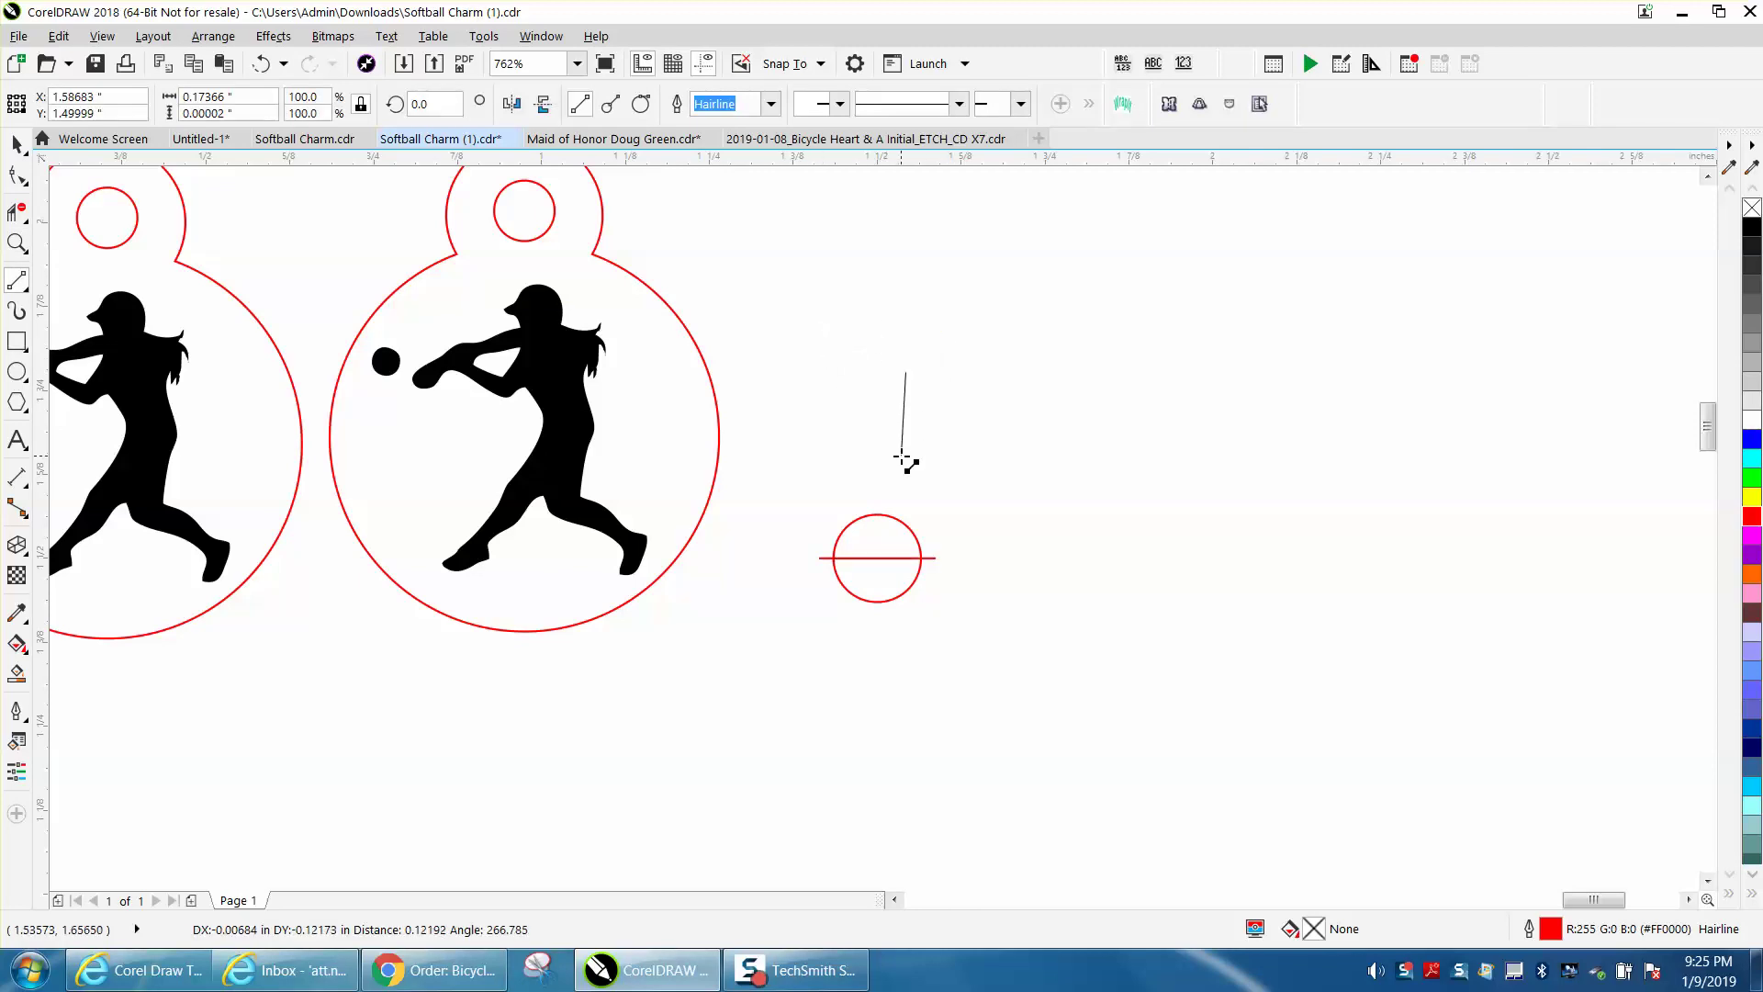
{"action": "left_click", "coordinate": [905, 464]}
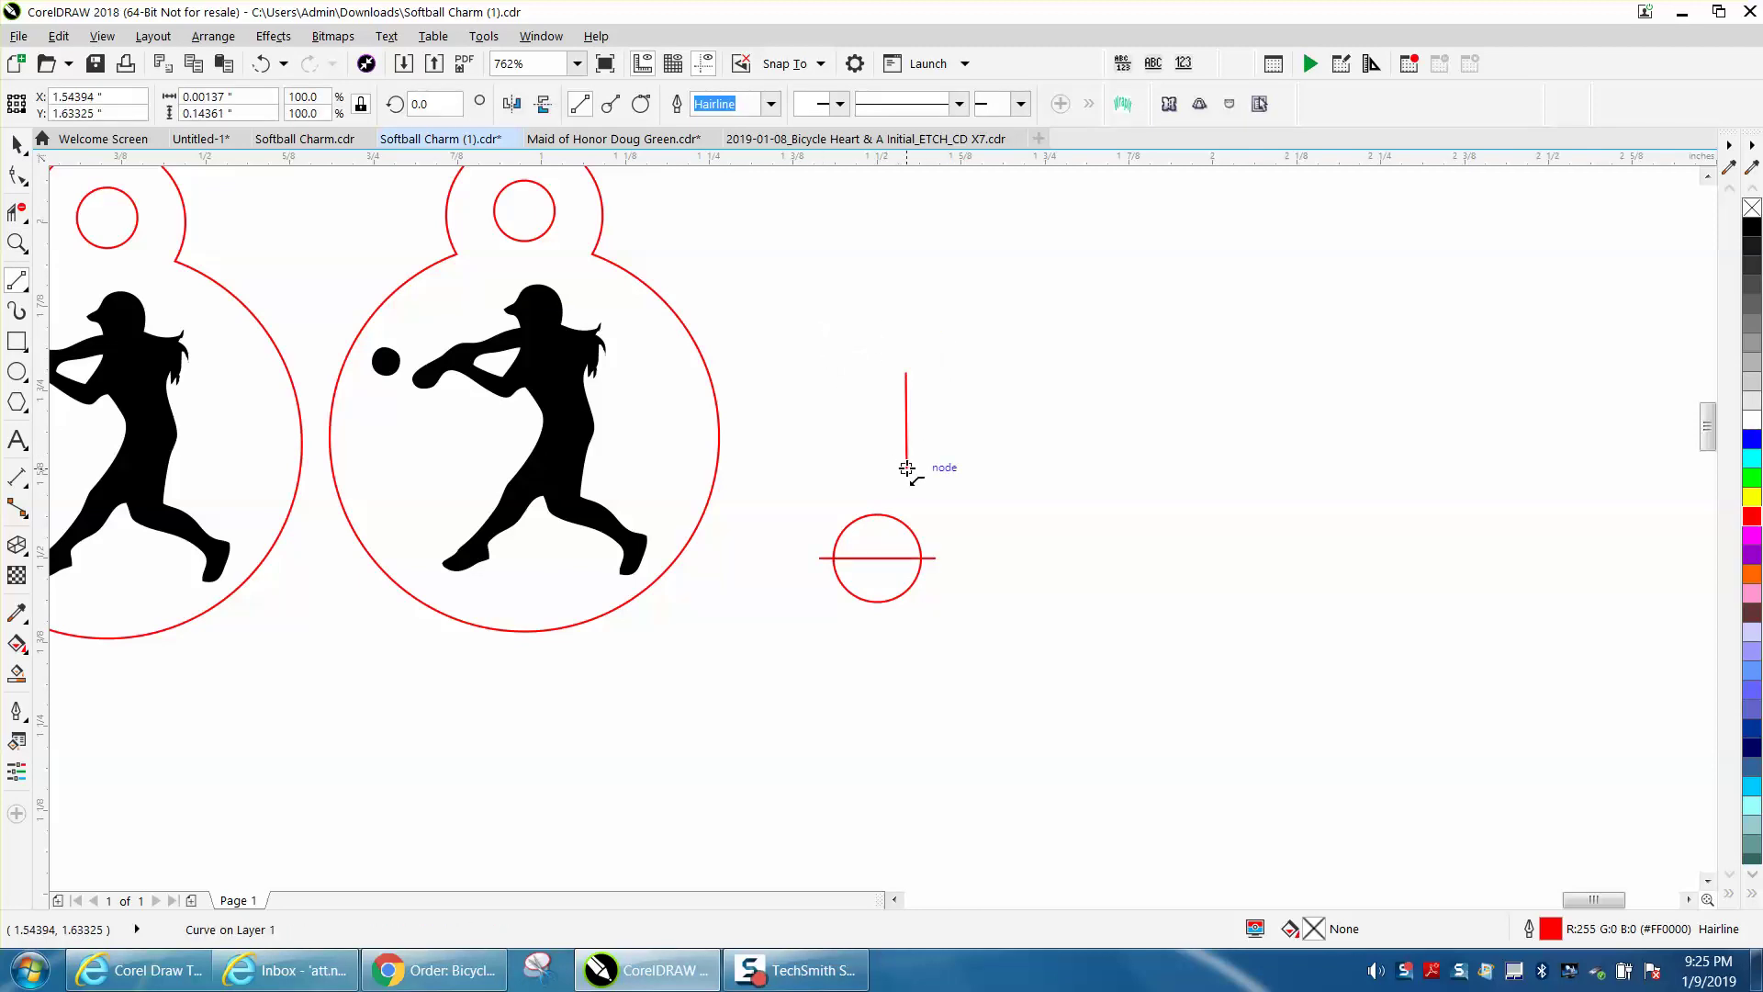
{"action": "key", "text": "p"}
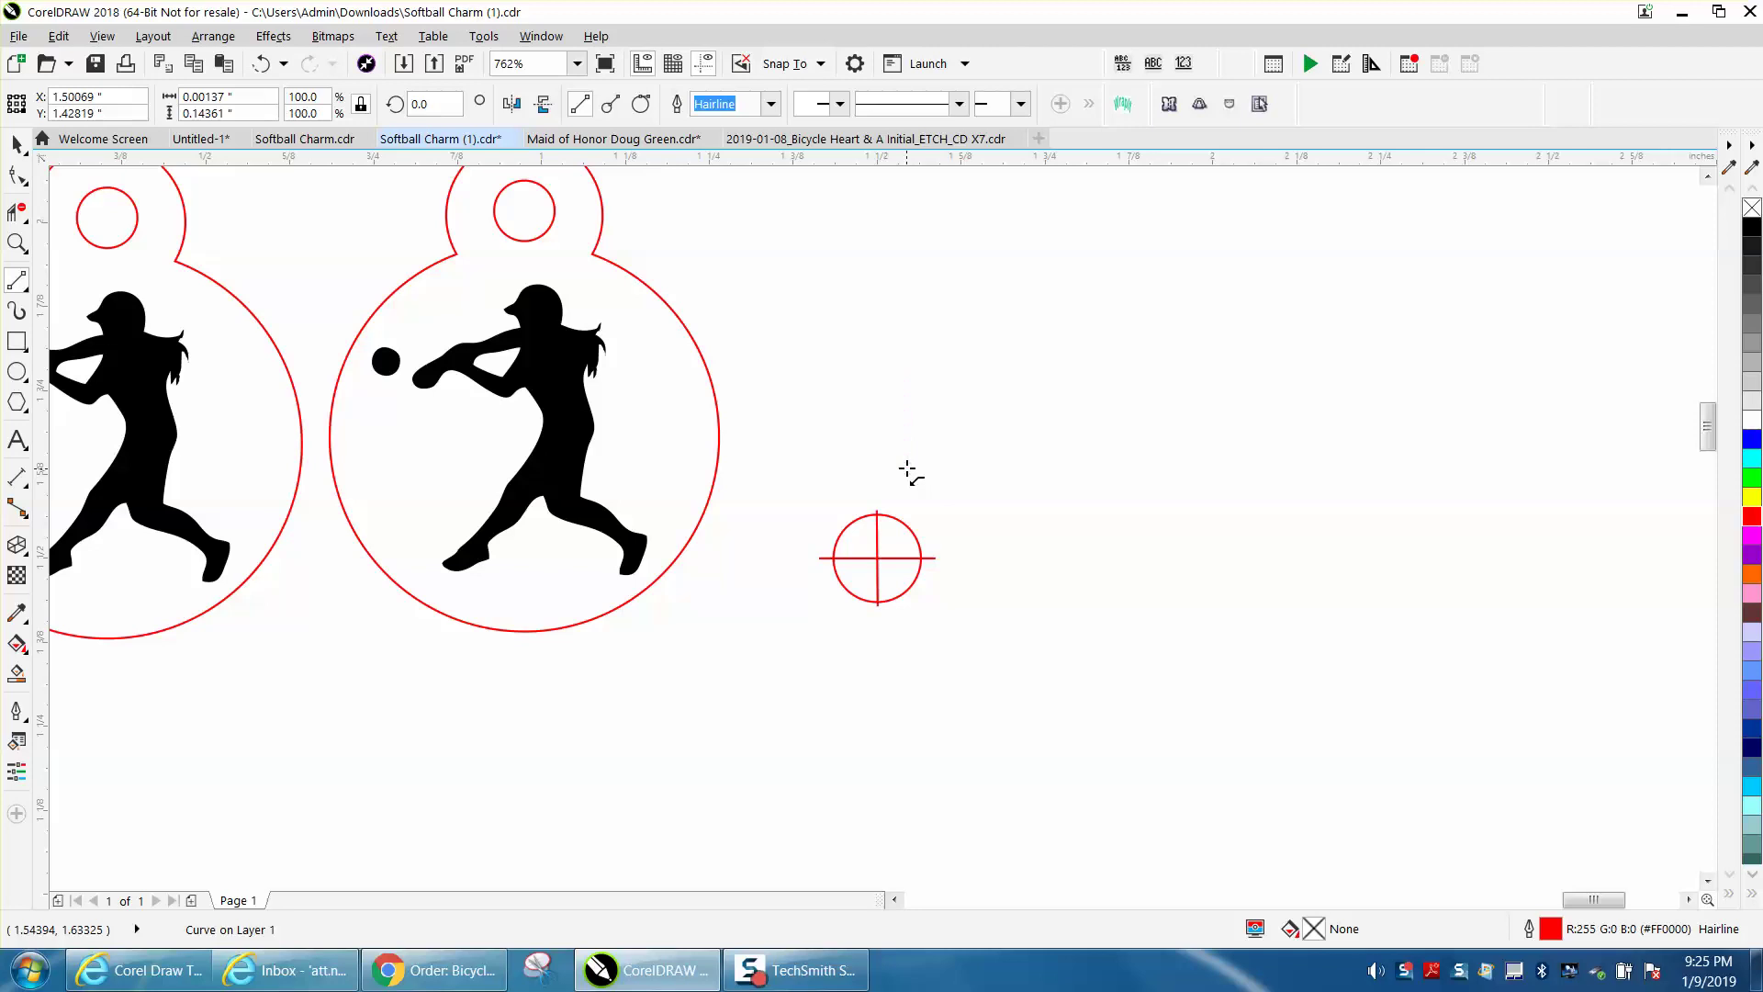
{"action": "left_click", "coordinate": [17, 212]}
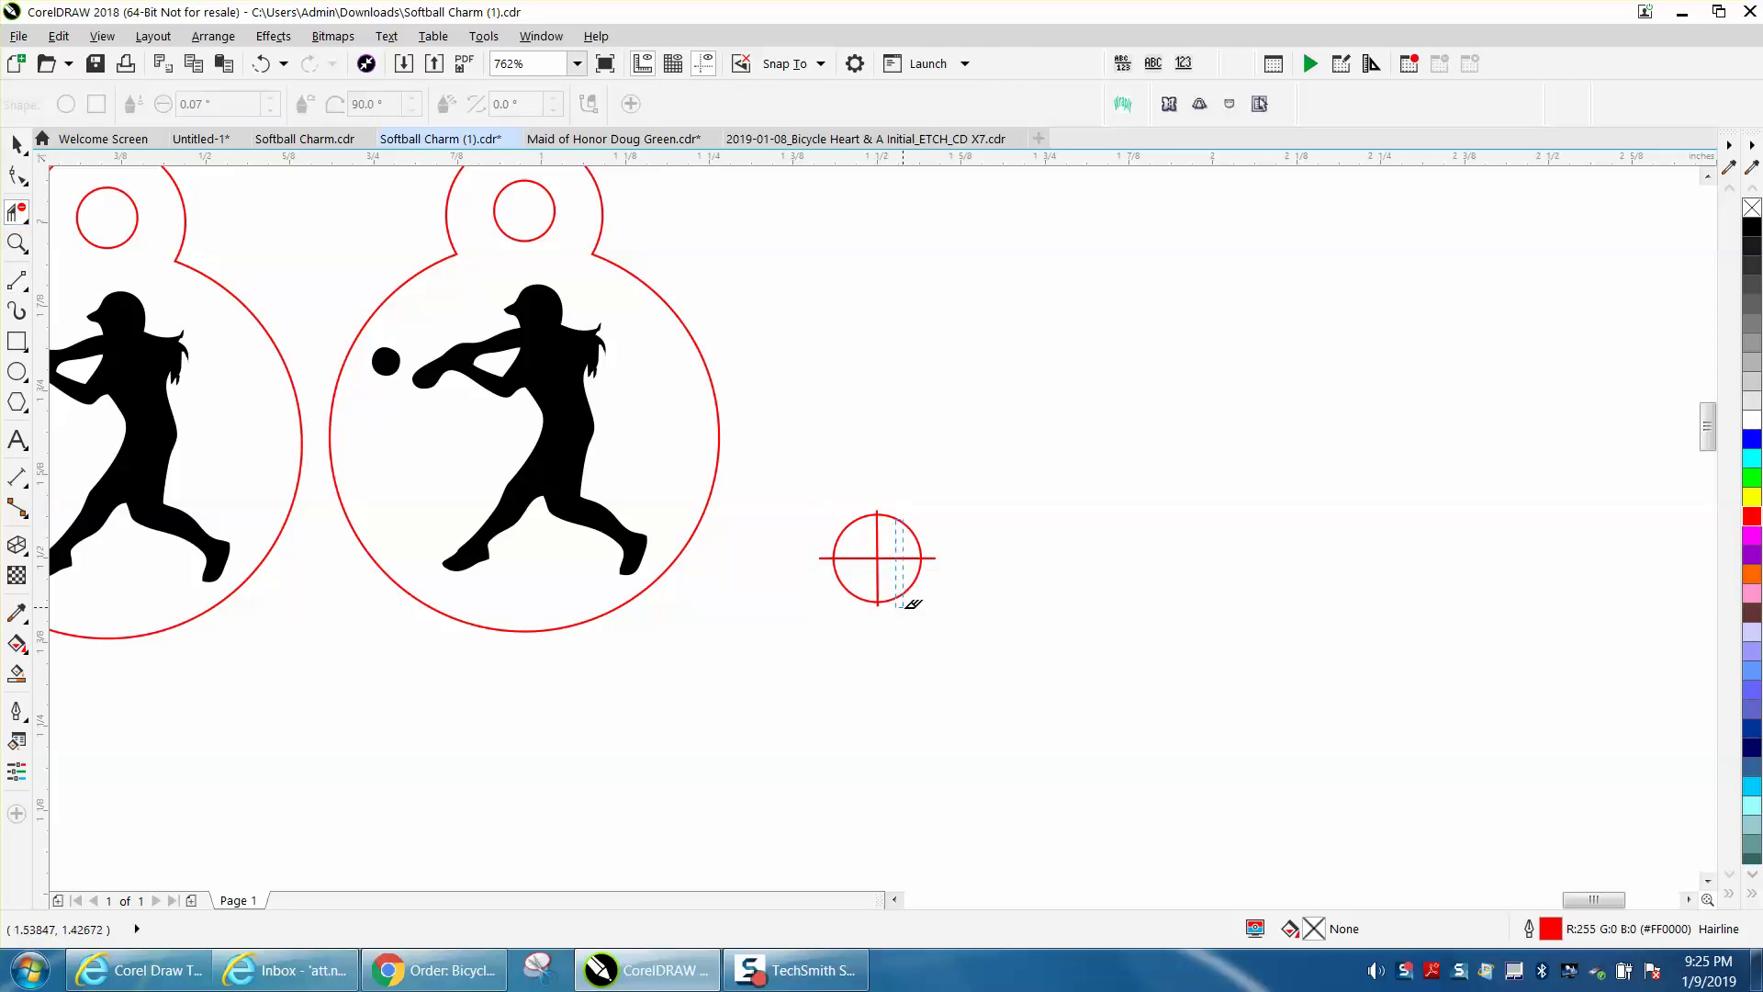
Trim away the unwanted circle arcs and line pieces with Virtual Segment Delete.
{"action": "left_click", "coordinate": [909, 598]}
{"action": "left_click_drag", "start_coordinate": [913, 598], "coordinate": [926, 601]}
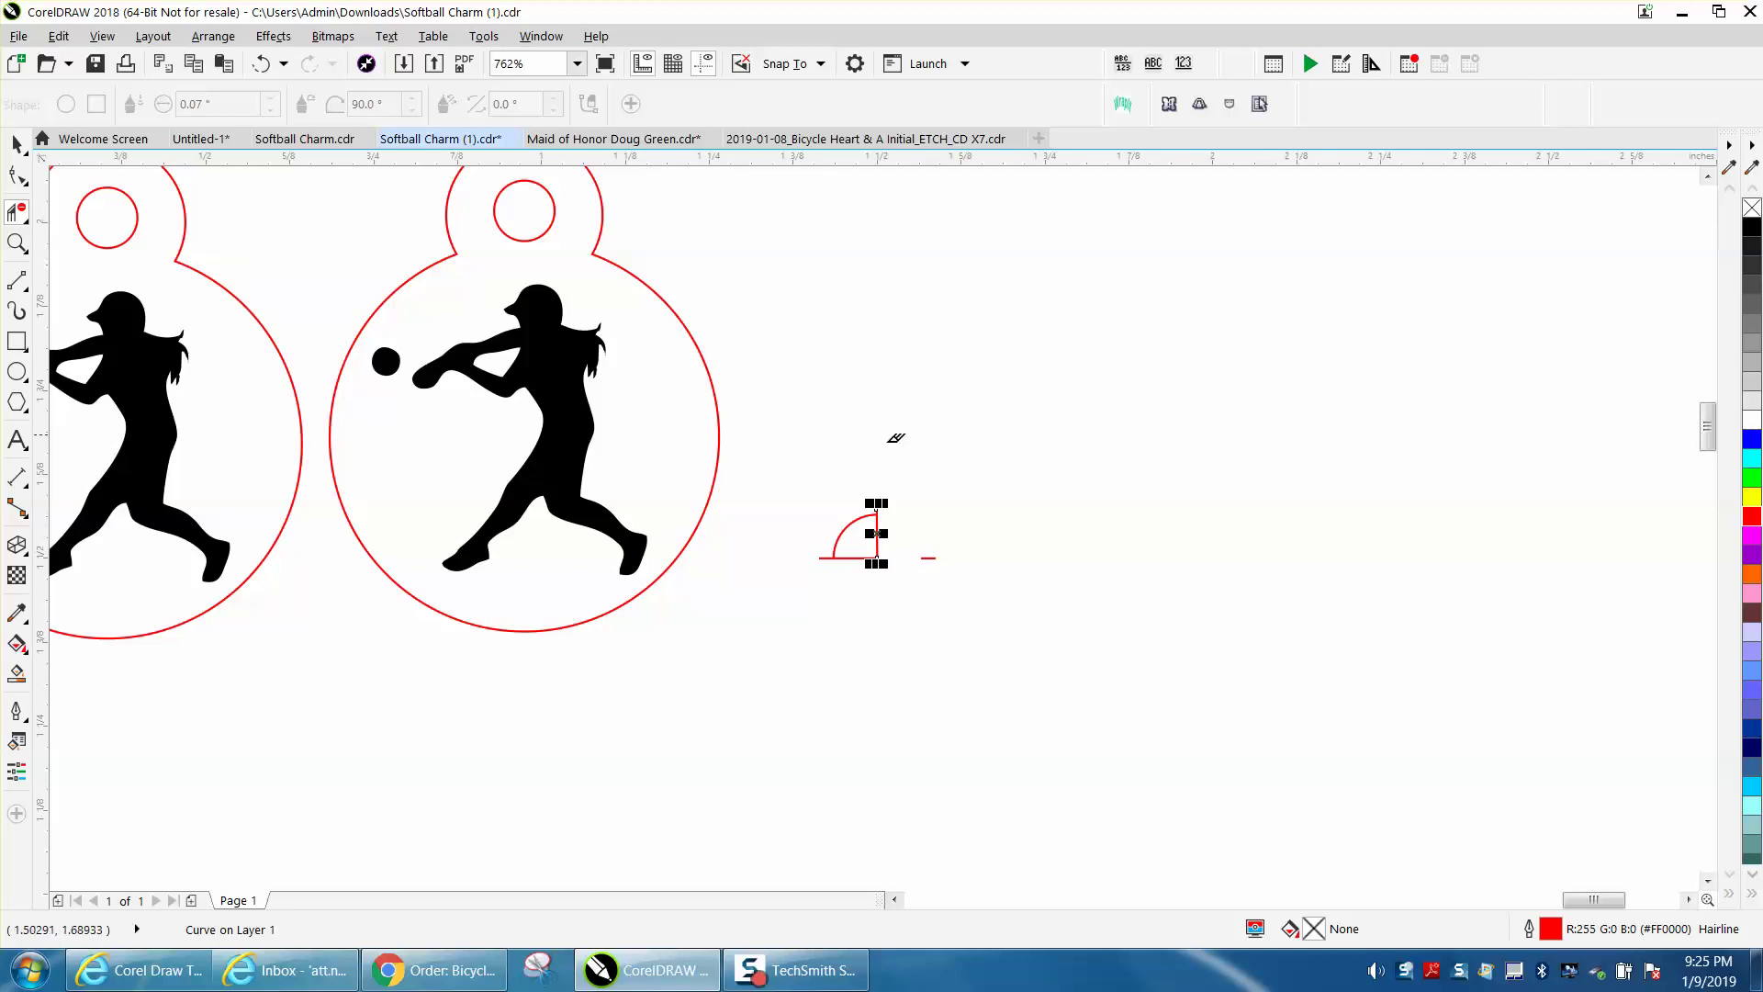
{"action": "left_click", "coordinate": [925, 559]}
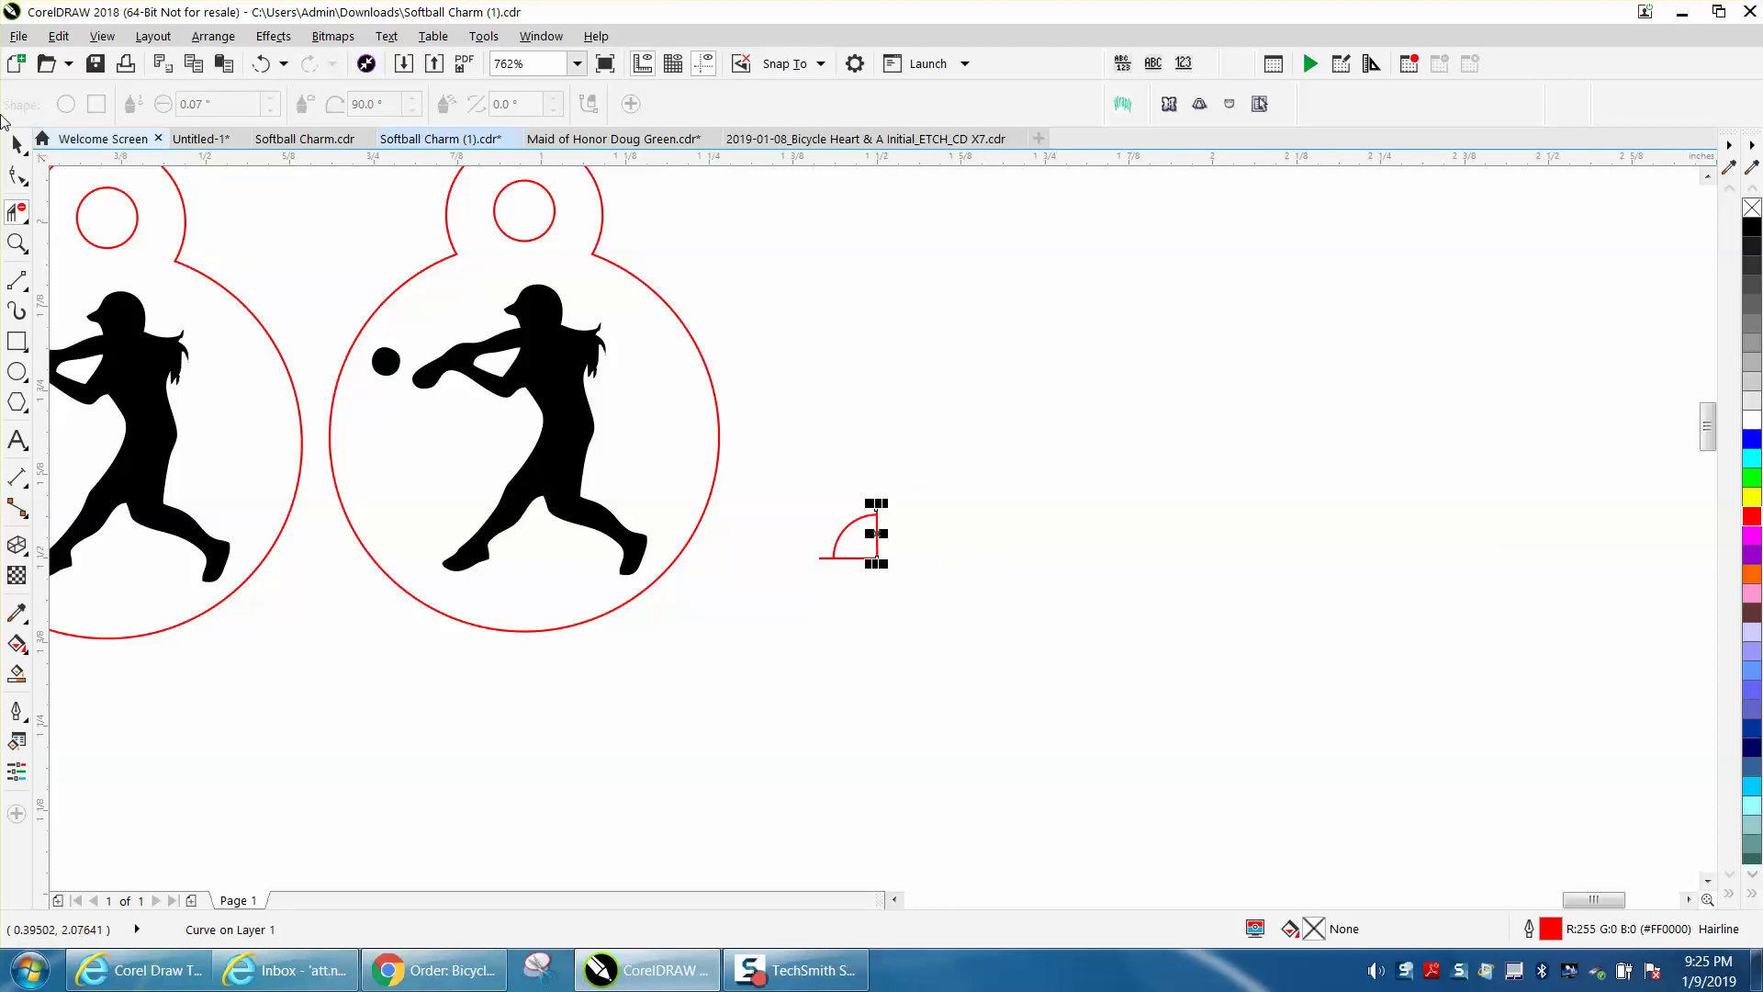
Delete the leftover vertical and horizontal lines, leaving only the arc.
{"action": "left_click", "coordinate": [16, 145]}
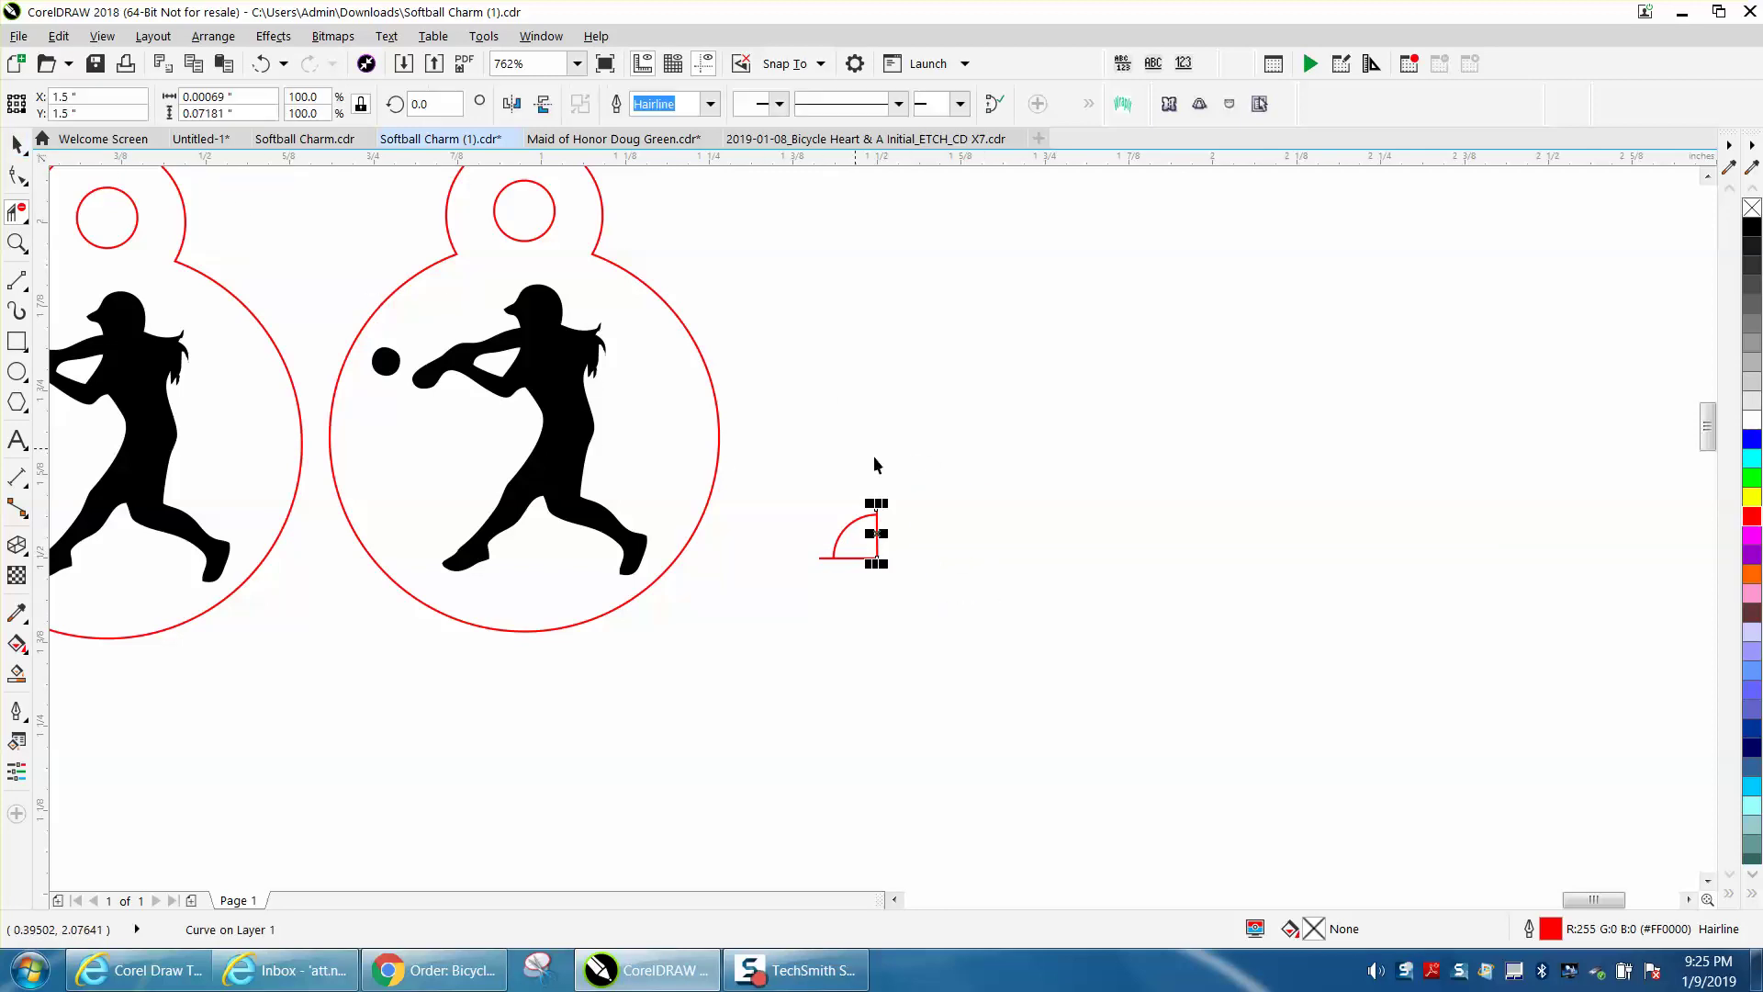
{"action": "left_click", "coordinate": [877, 532]}
{"action": "key", "text": "Delete"}
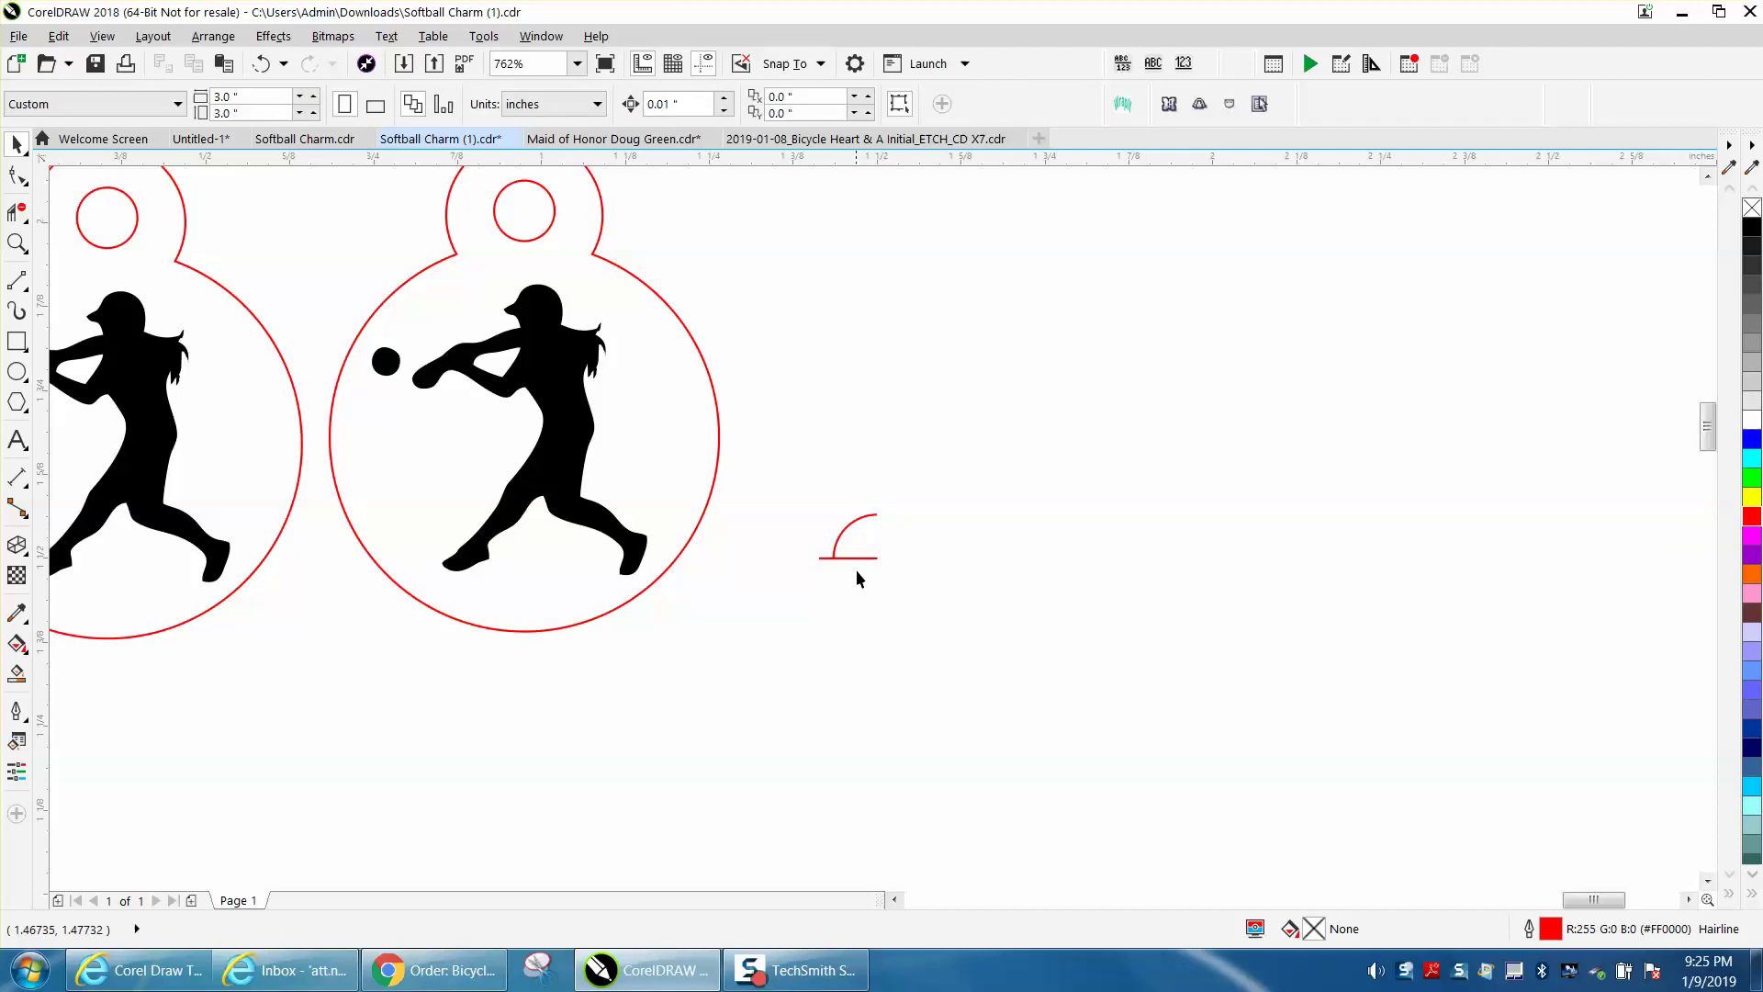
{"action": "left_click", "coordinate": [858, 558]}
{"action": "key", "text": "Delete"}
{"action": "scroll", "coordinate": [910, 578], "scroll_direction": "down", "scroll_amount": 3}
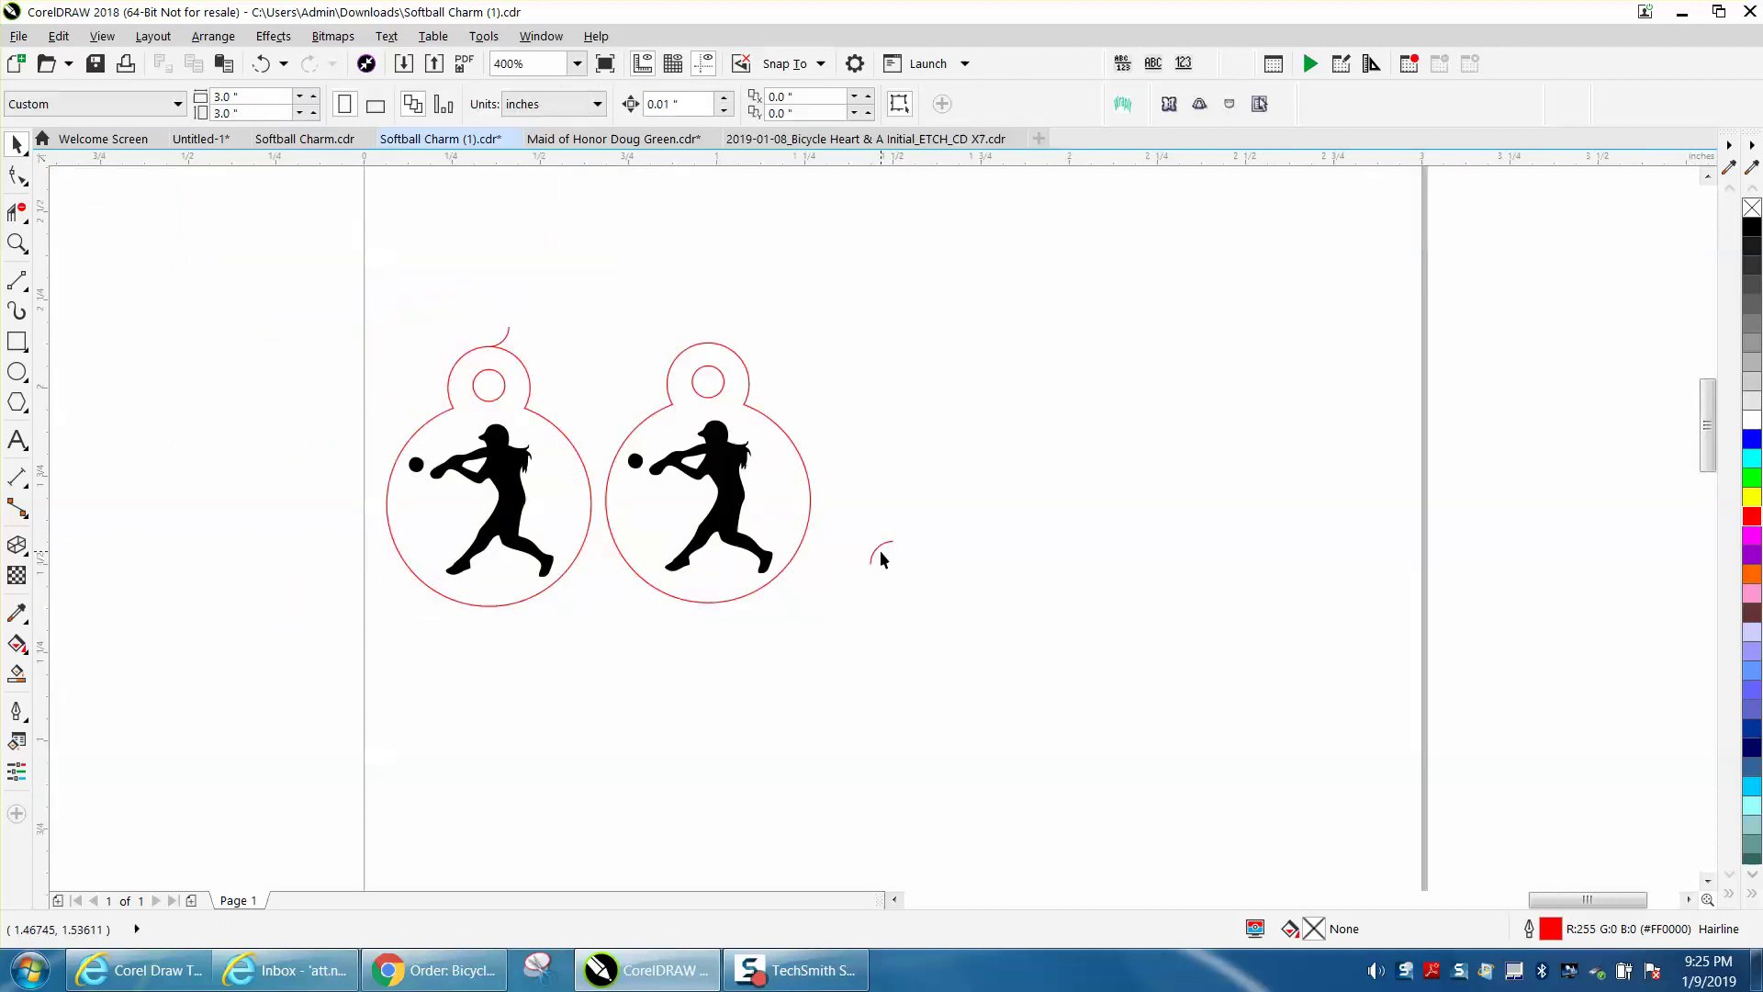
Move the arc over the right charm's loop and zoom in on it.
{"action": "left_click", "coordinate": [736, 323]}
{"action": "left_click_drag", "start_coordinate": [735, 323], "coordinate": [737, 322]}
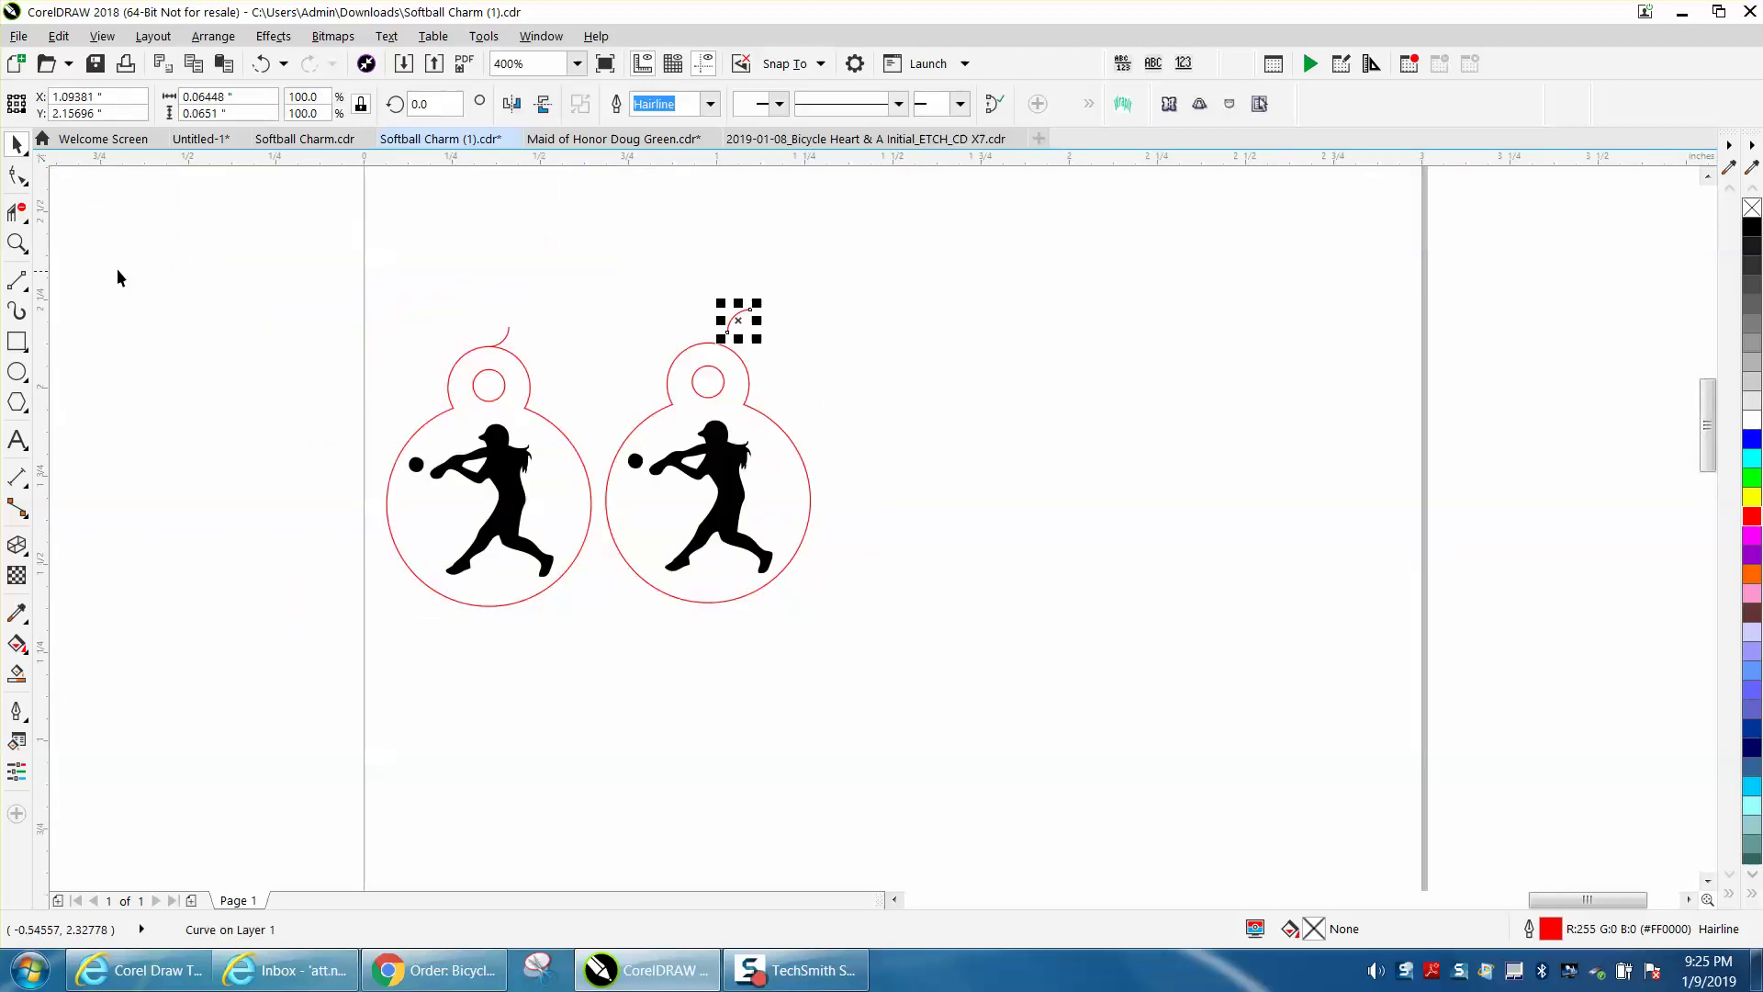
{"action": "left_click", "coordinate": [25, 244]}
{"action": "left_click_drag", "start_coordinate": [695, 283], "coordinate": [964, 465]}
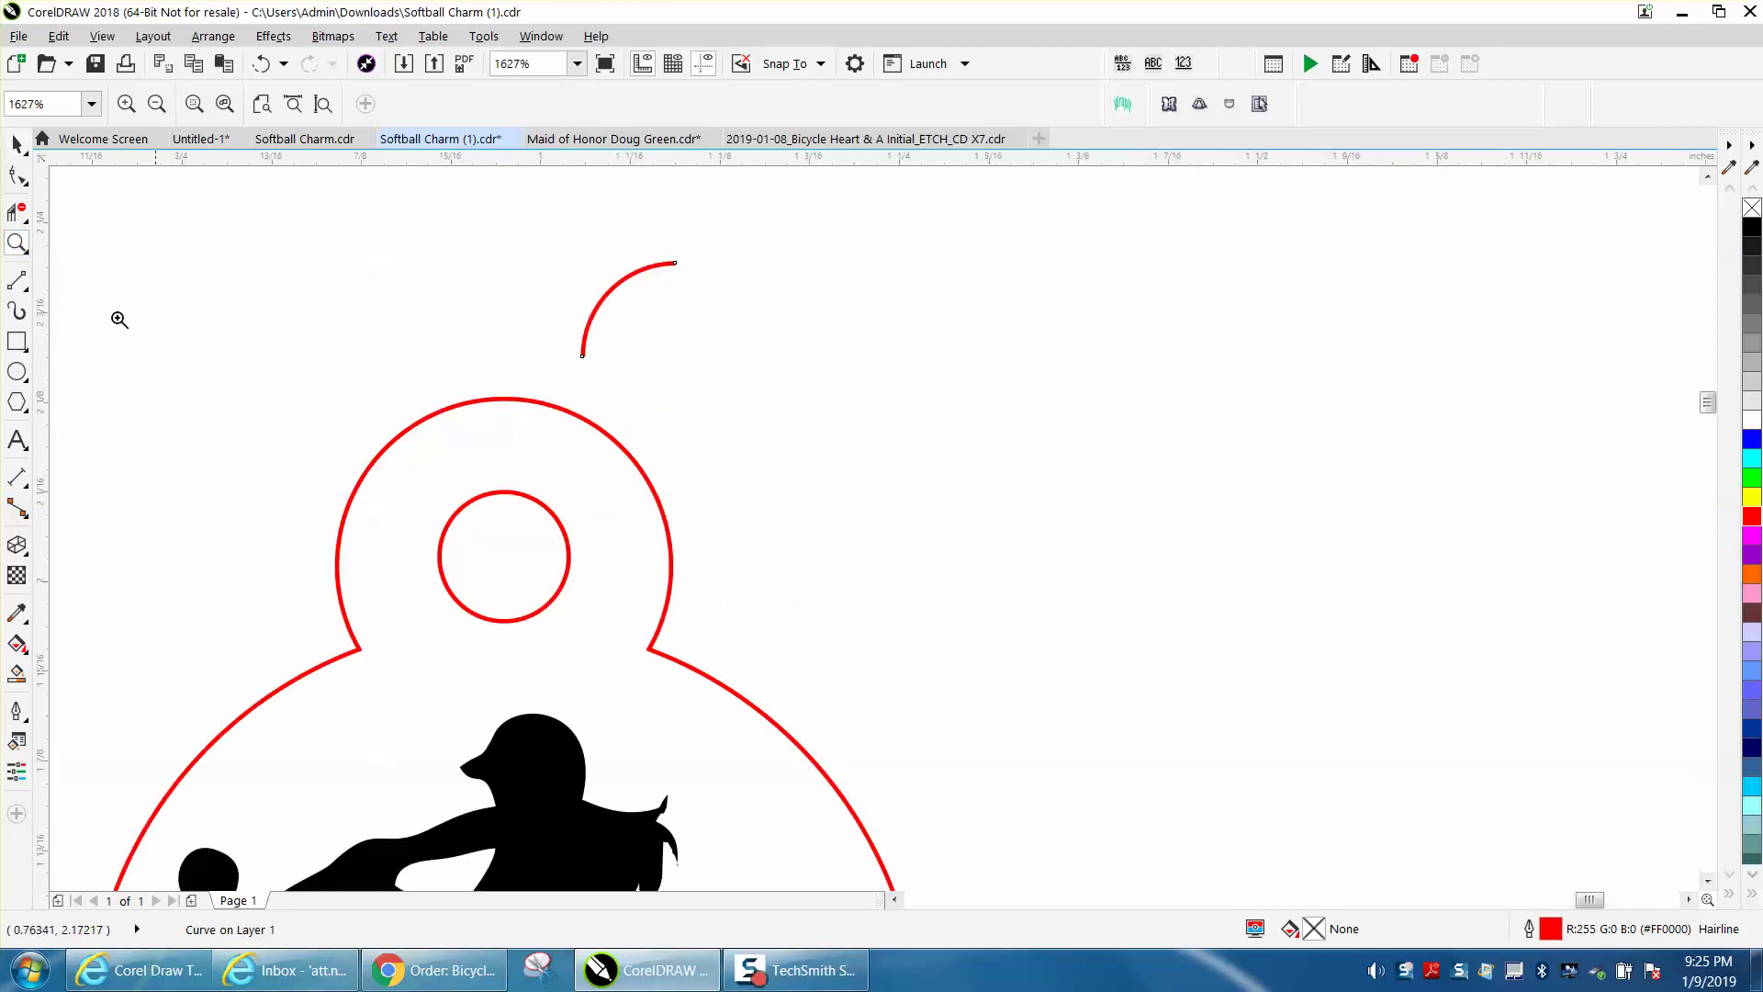
{"action": "left_click", "coordinate": [17, 144]}
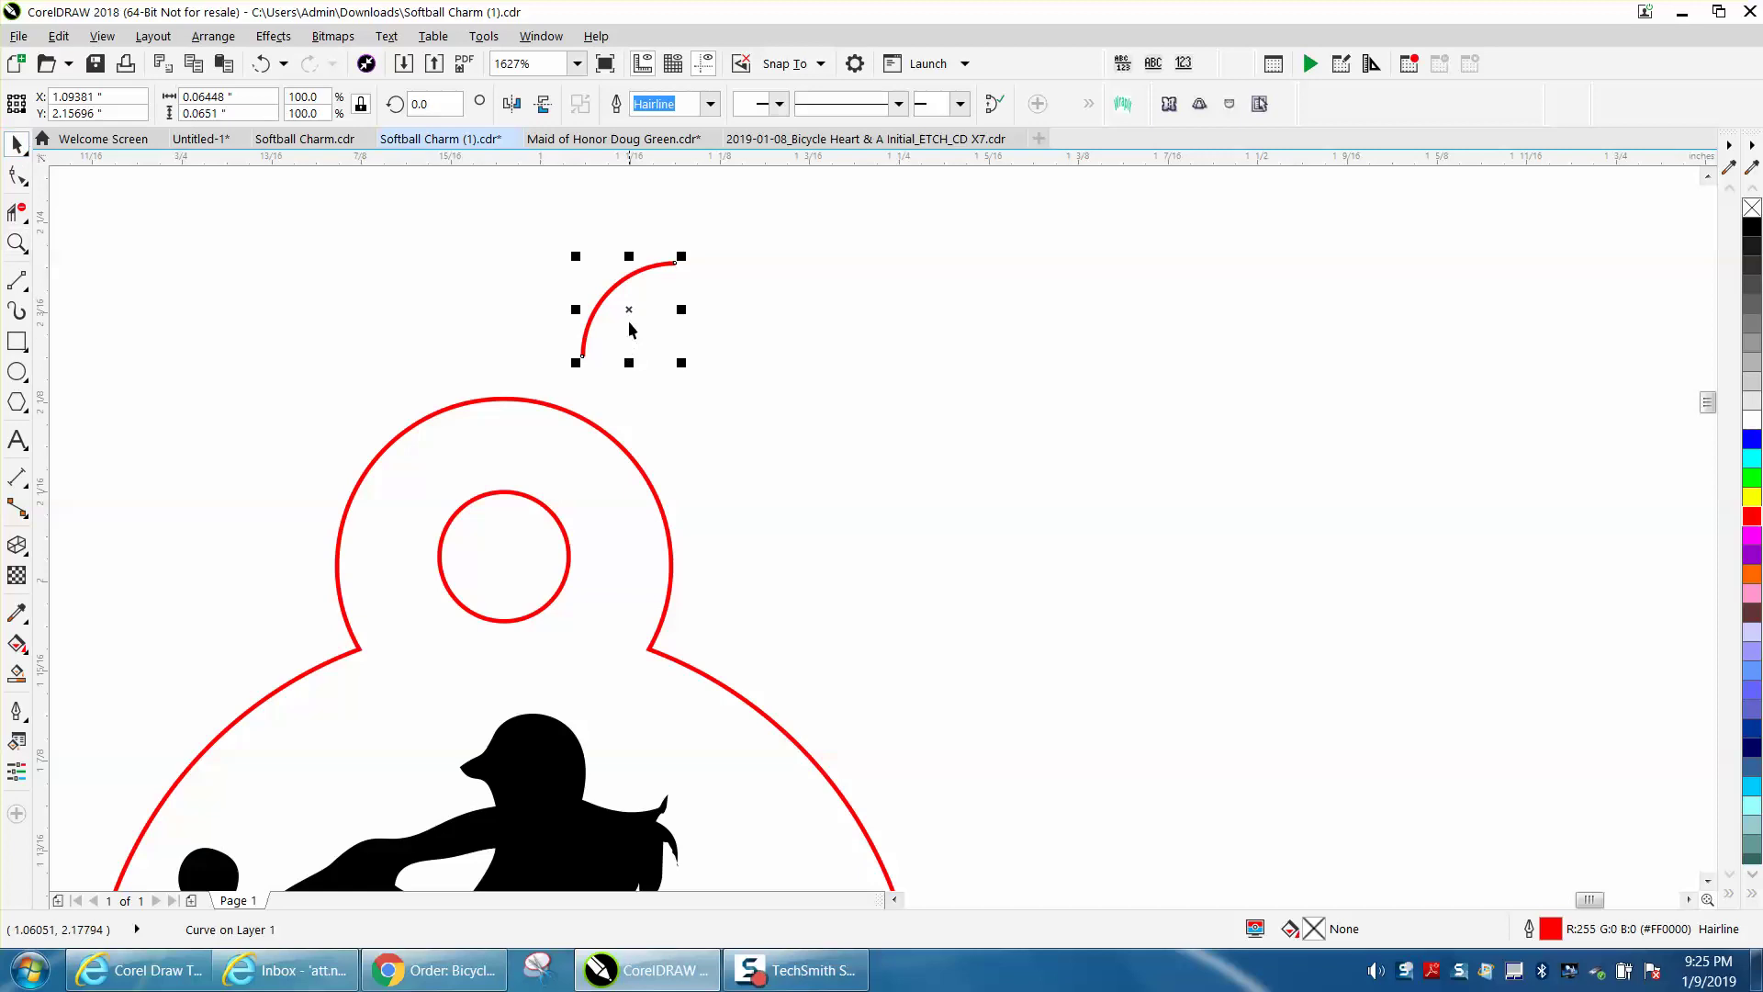
Mirror the arc vertically and horizontally, then move it above the charm's top.
{"action": "left_click", "coordinate": [542, 104]}
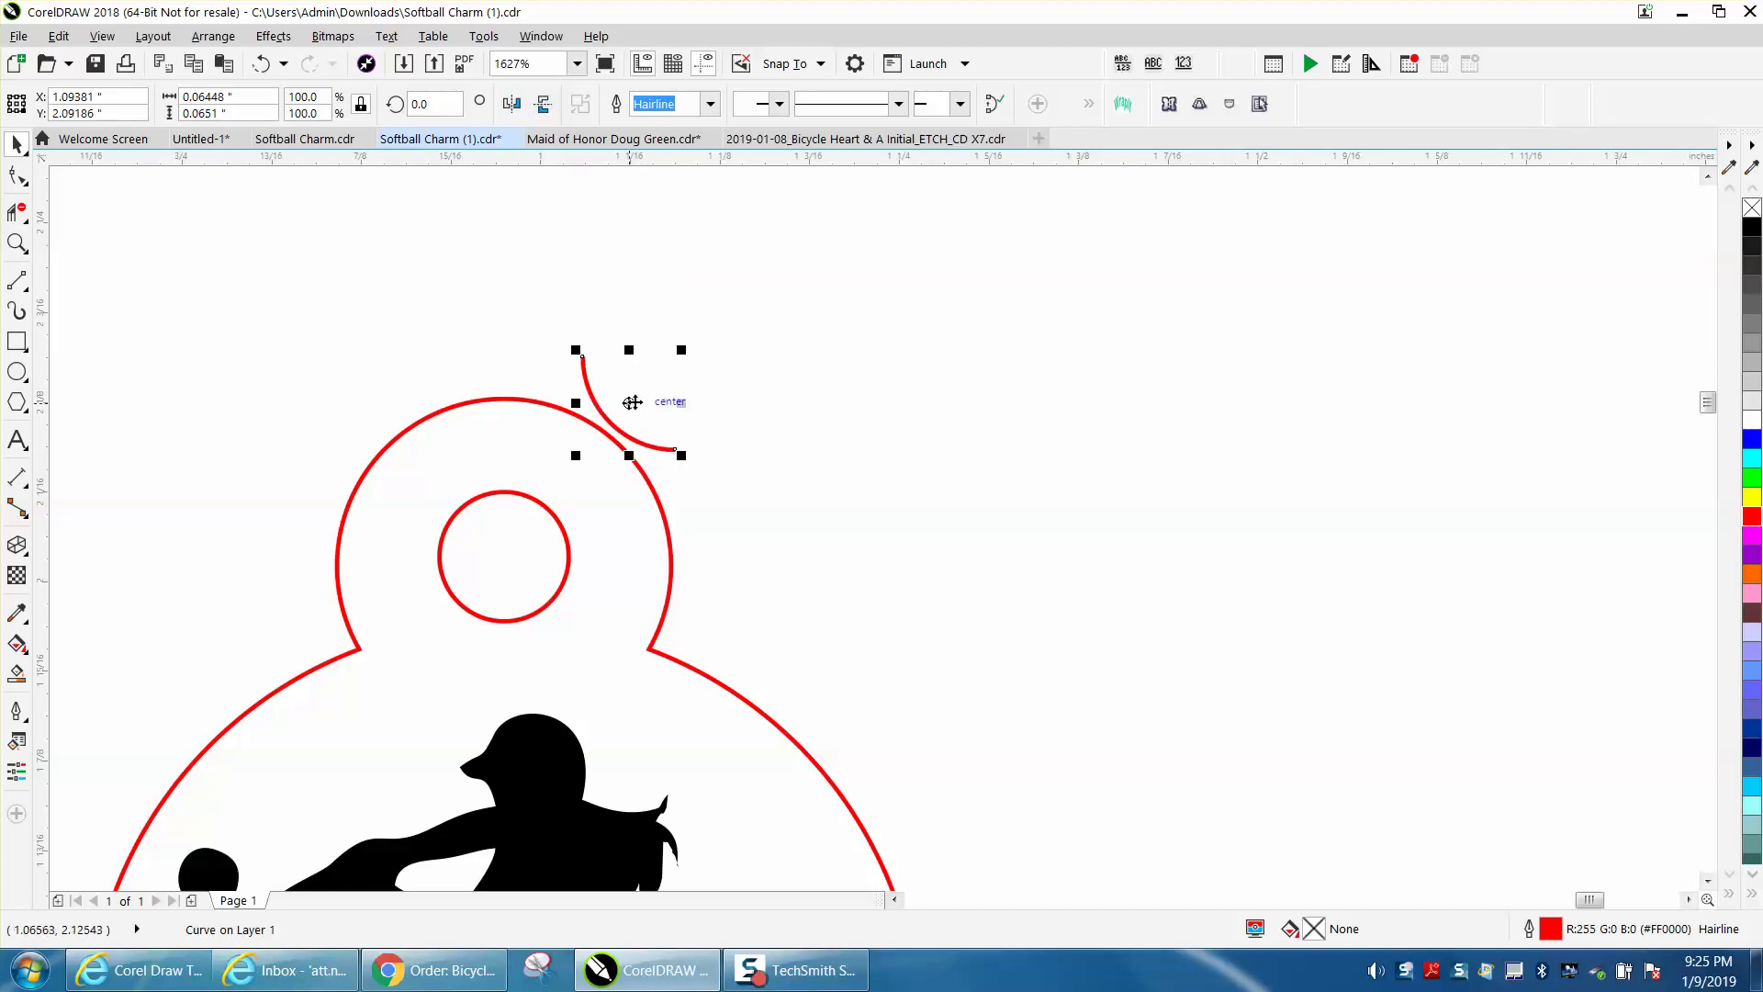
{"action": "left_click", "coordinate": [511, 104]}
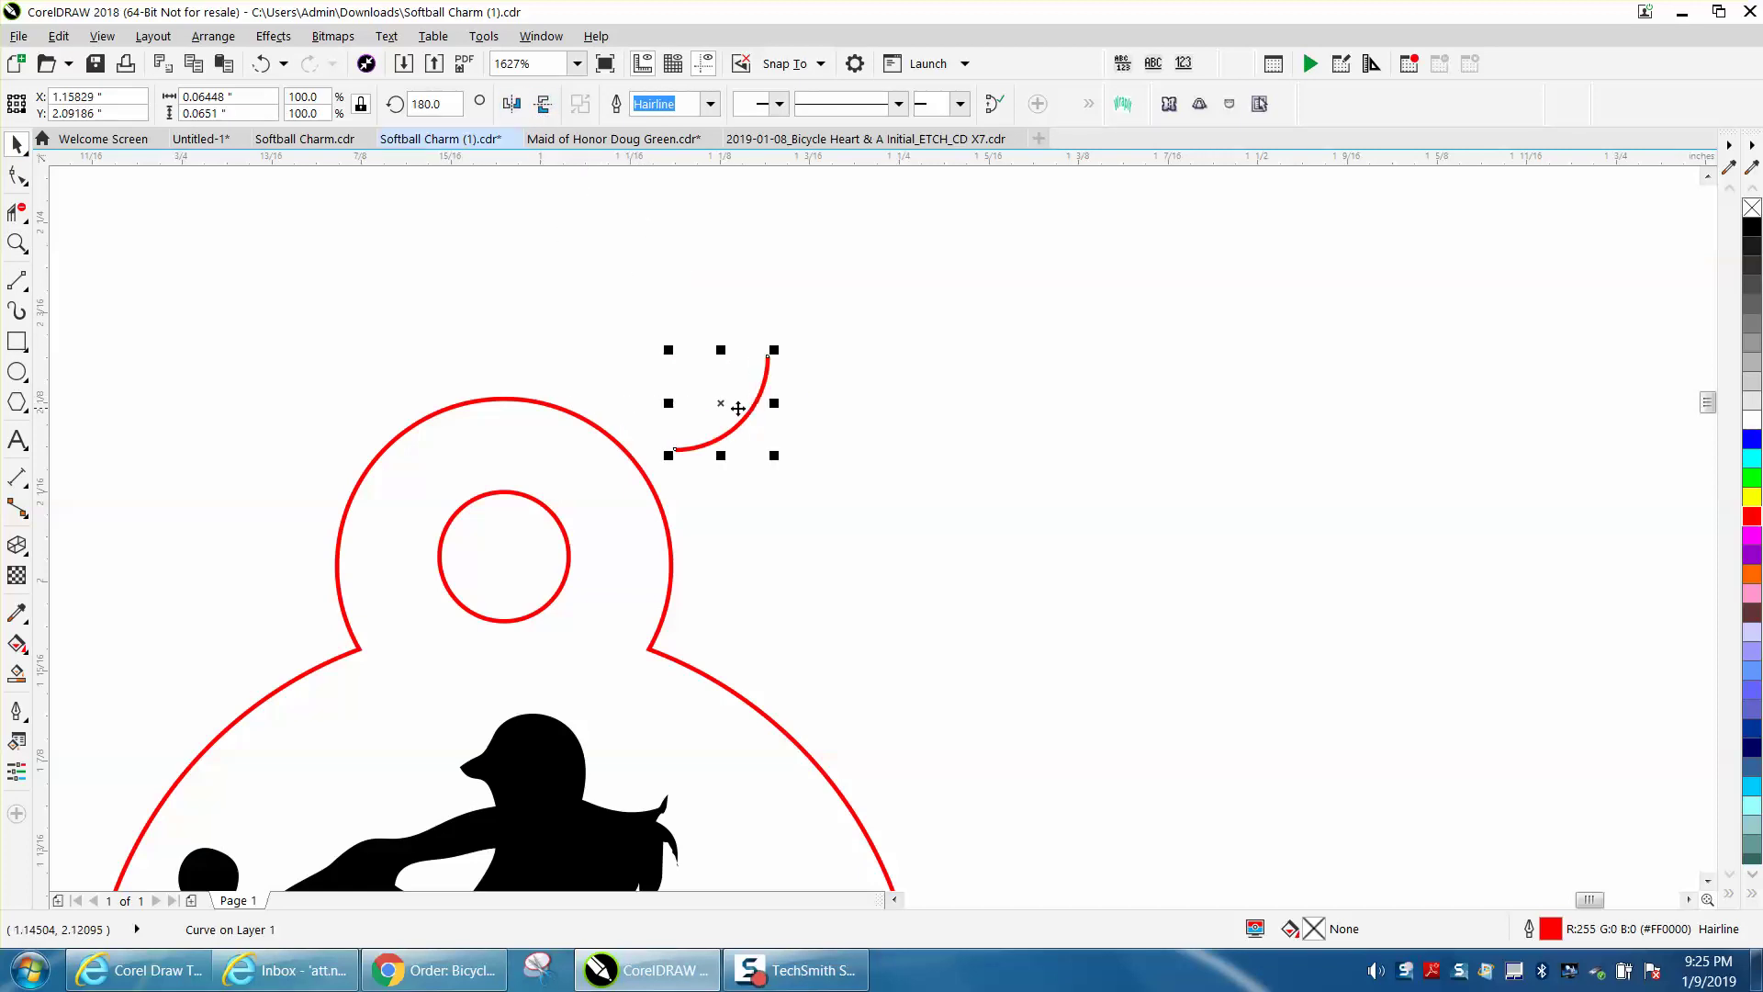
{"action": "left_click_drag", "start_coordinate": [758, 397], "coordinate": [704, 290]}
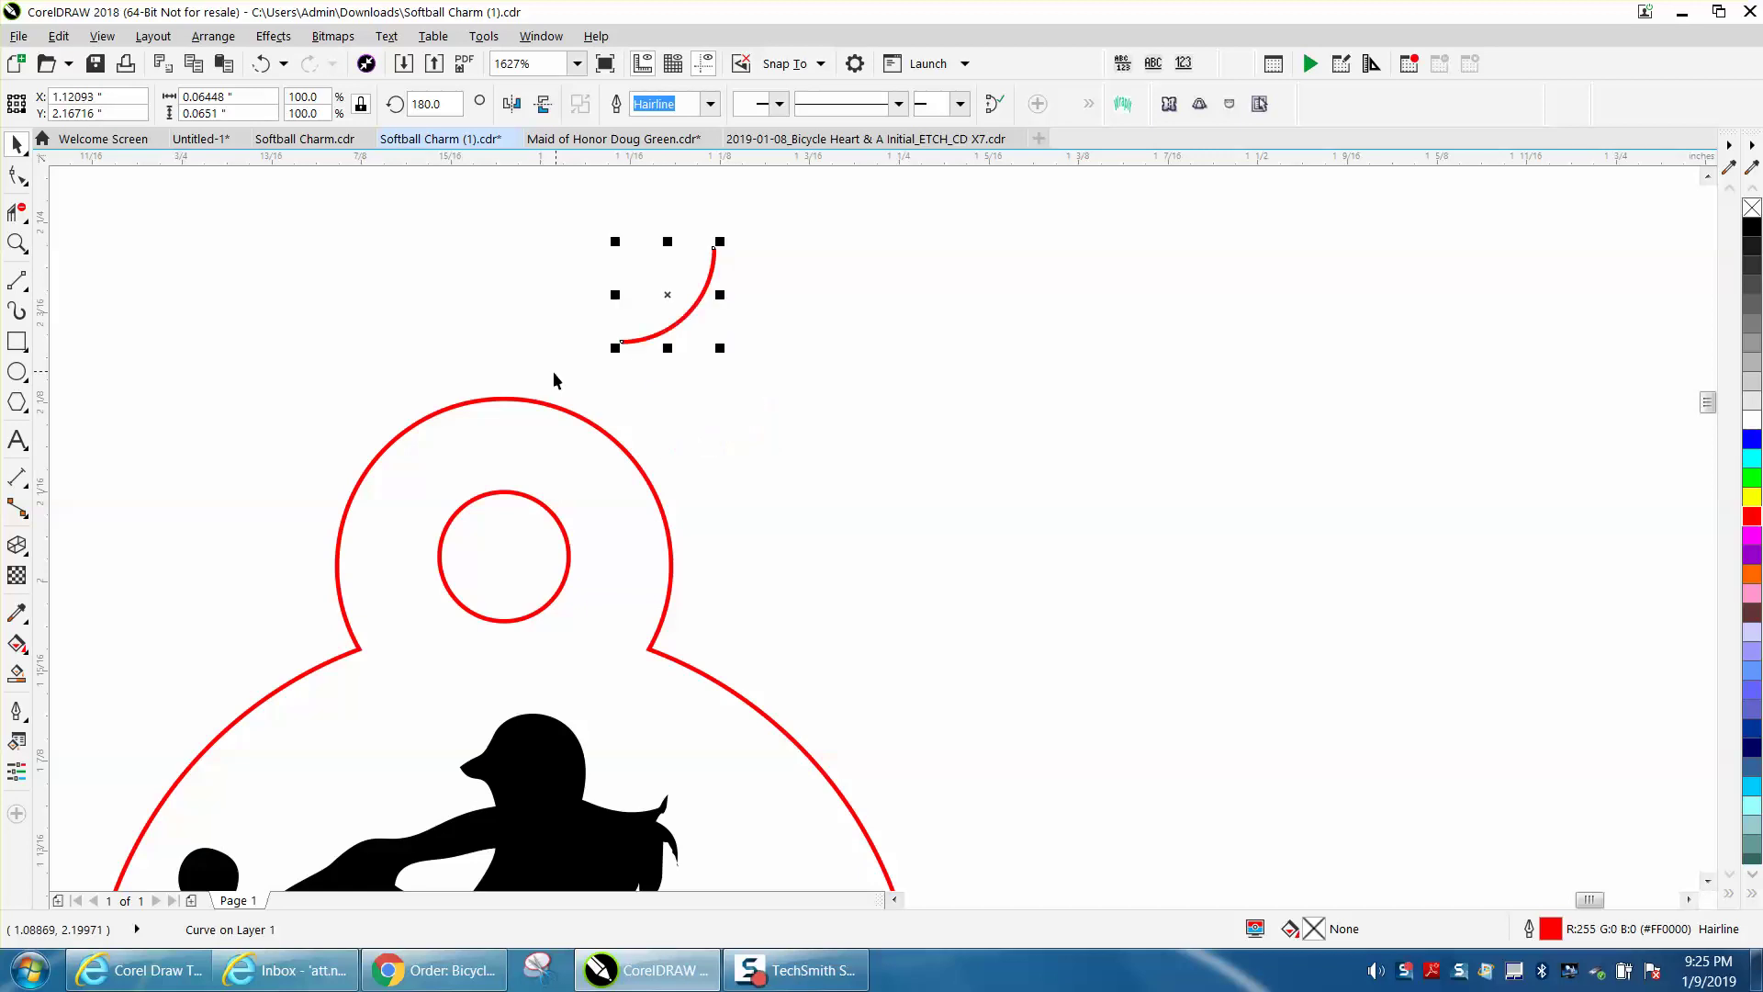
{"action": "left_click", "coordinate": [16, 175]}
{"action": "left_click", "coordinate": [493, 399]}
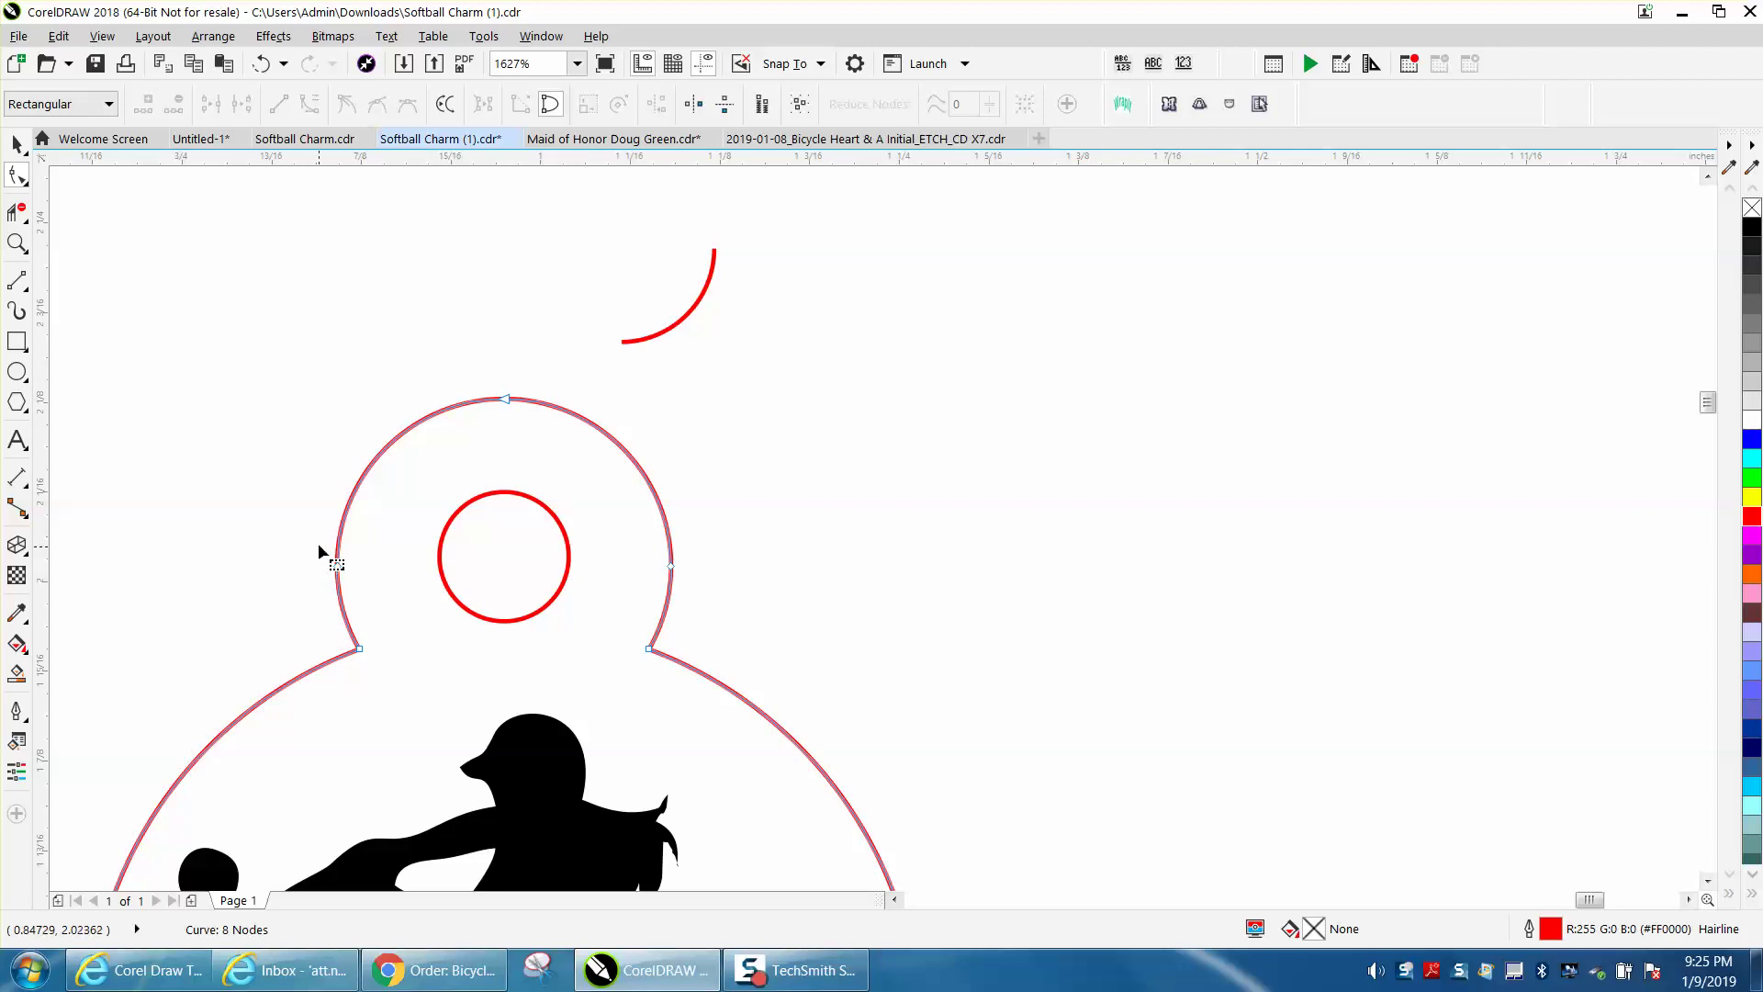
{"action": "left_click_drag", "start_coordinate": [376, 601], "coordinate": [379, 594]}
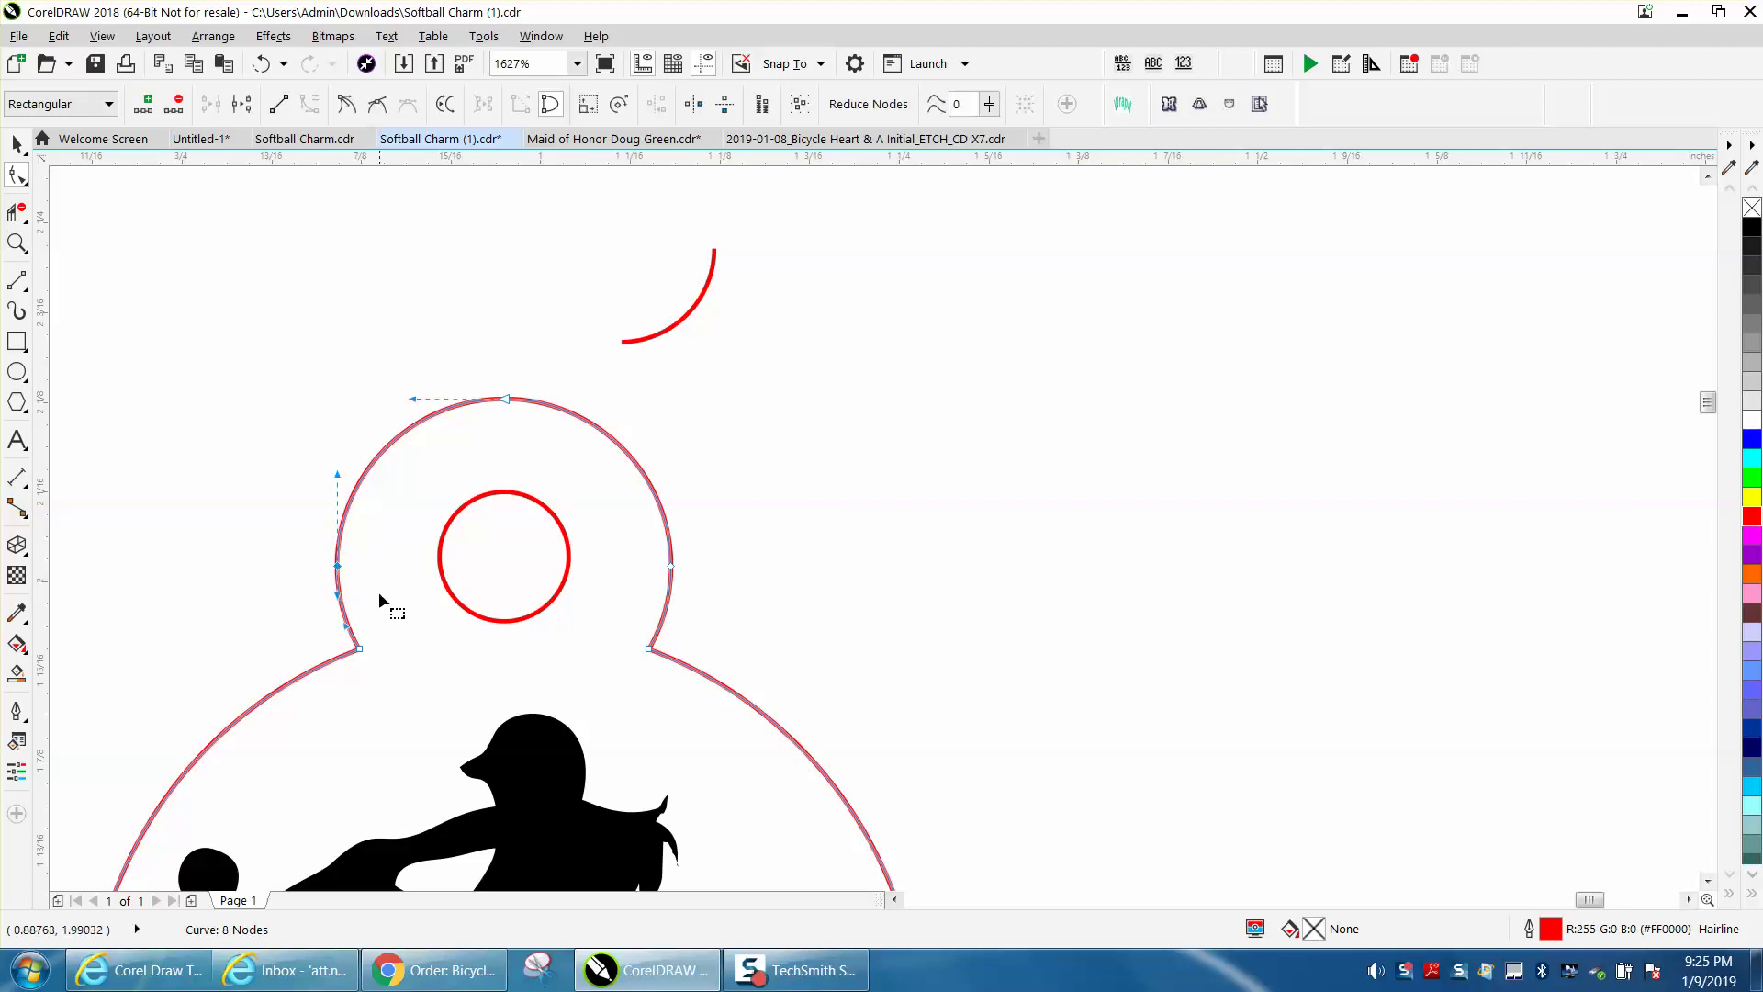
{"action": "left_click", "coordinate": [242, 104]}
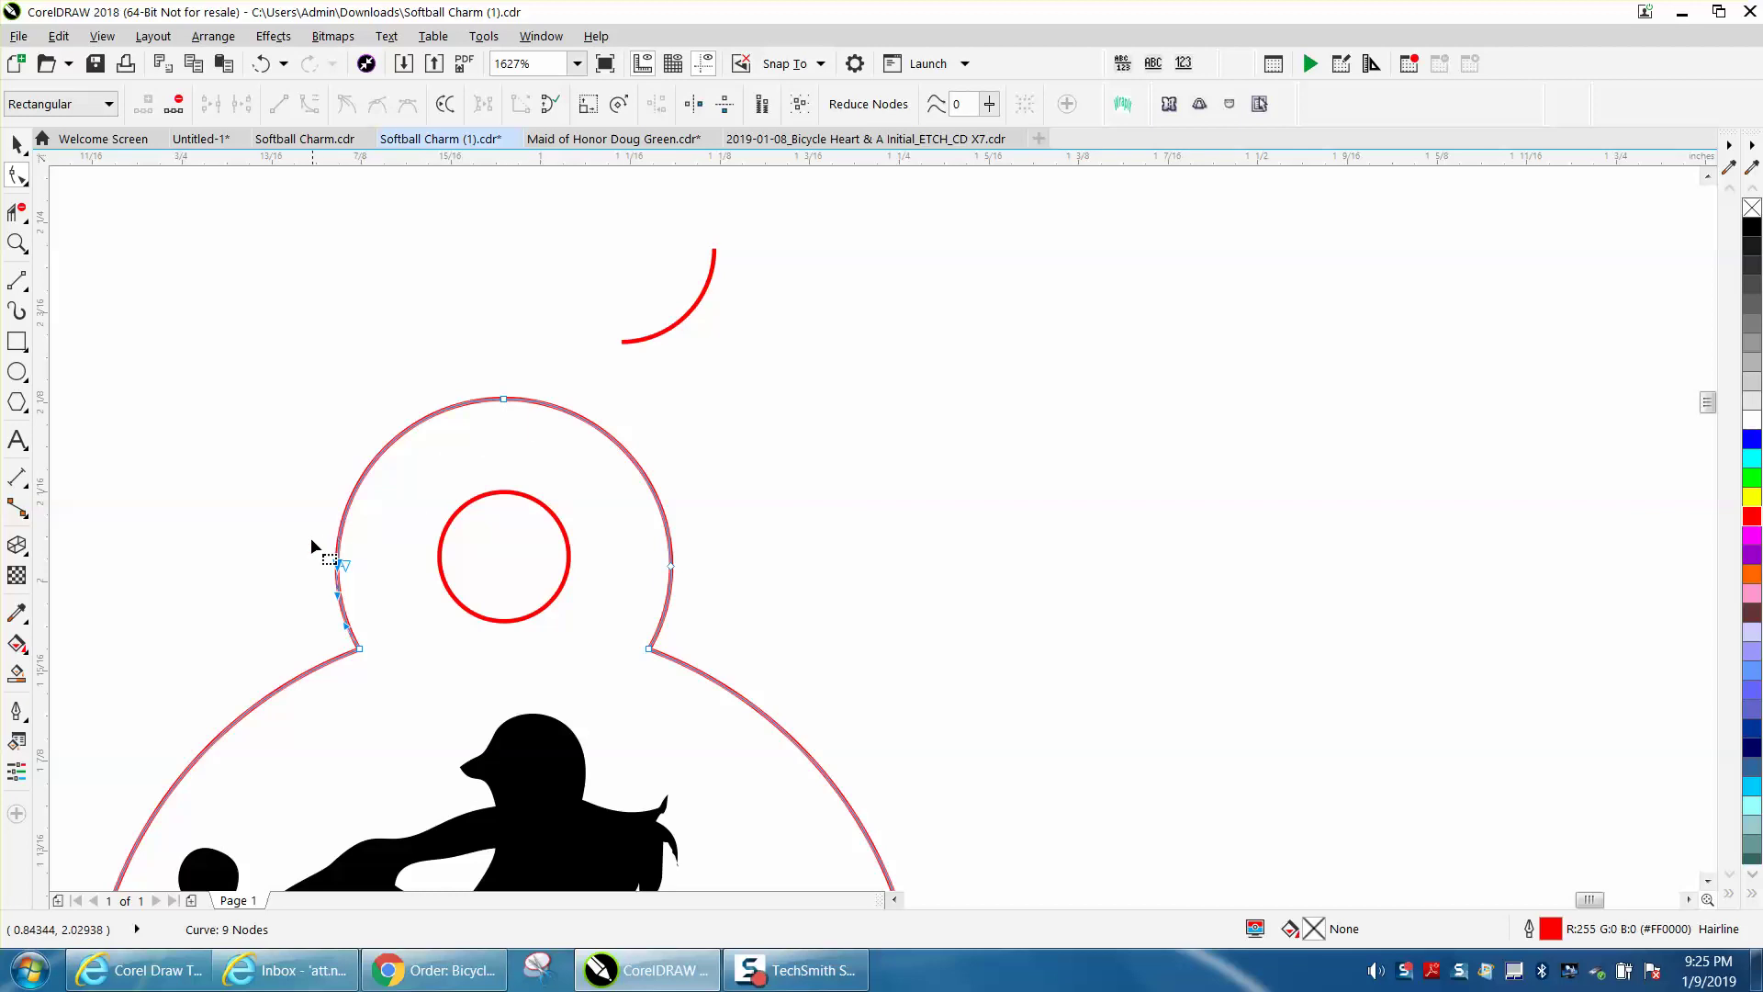
{"action": "left_click_drag", "start_coordinate": [351, 606], "coordinate": [381, 577]}
{"action": "left_click", "coordinate": [219, 107]}
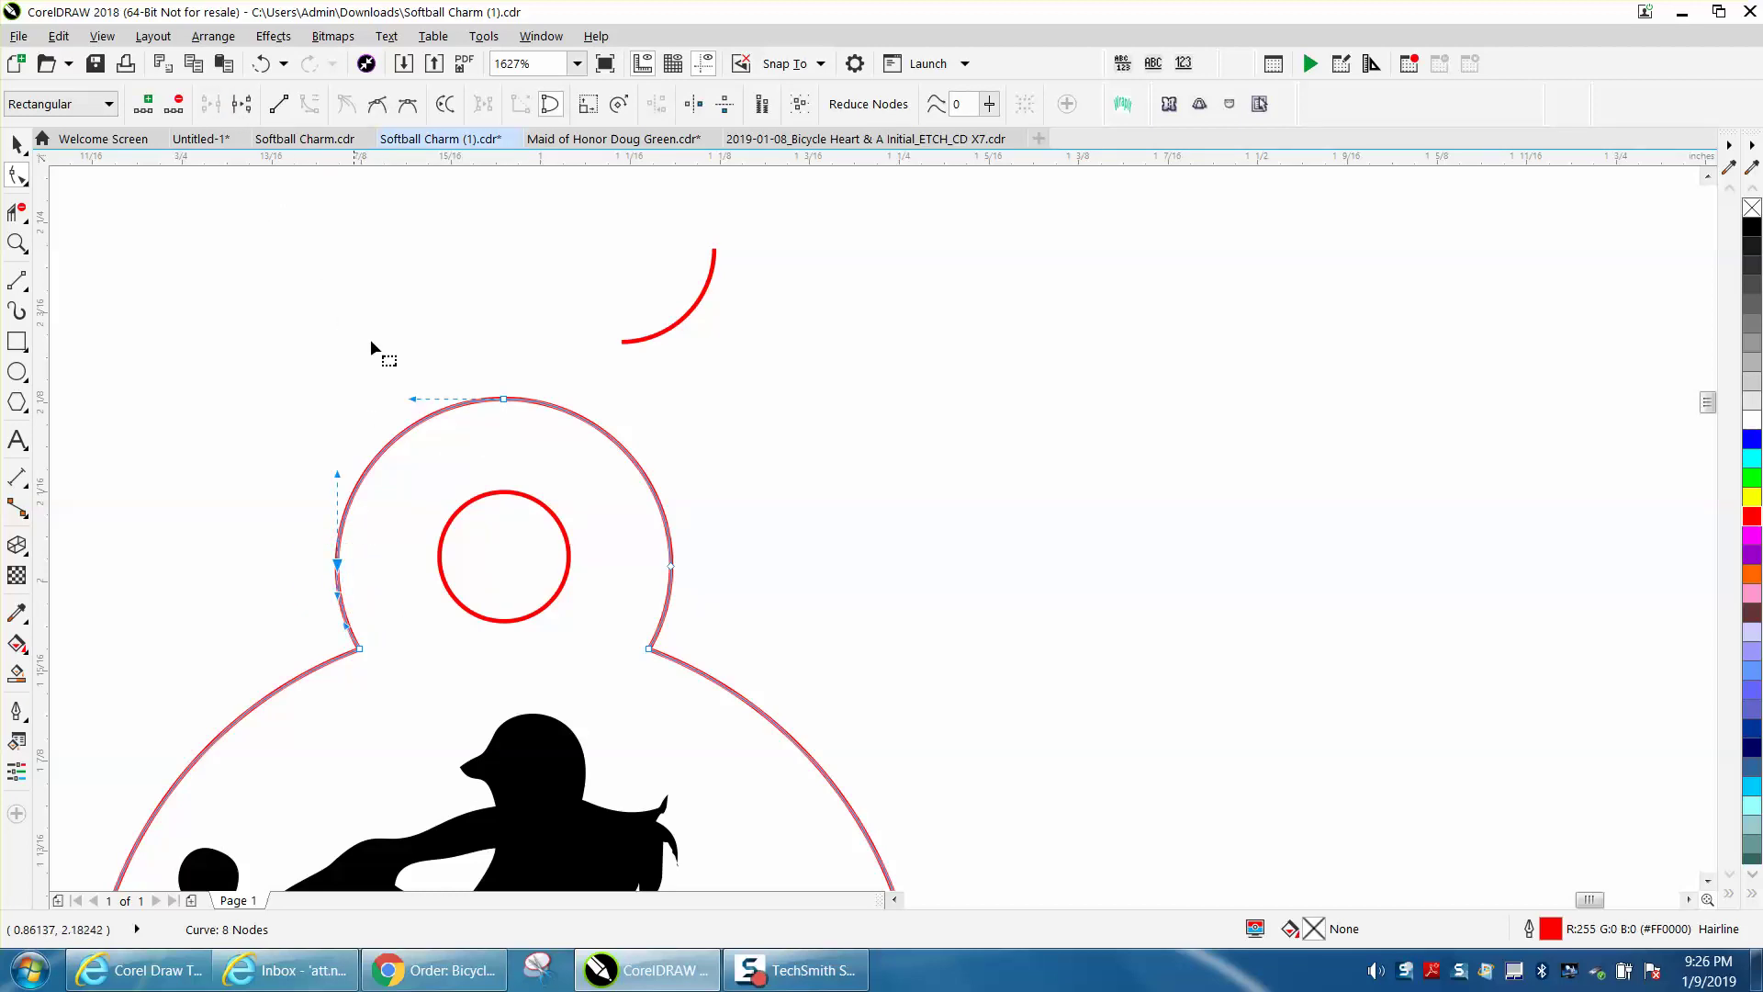
{"action": "left_click_drag", "start_coordinate": [625, 340], "coordinate": [578, 365]}
{"action": "left_click", "coordinate": [628, 340]}
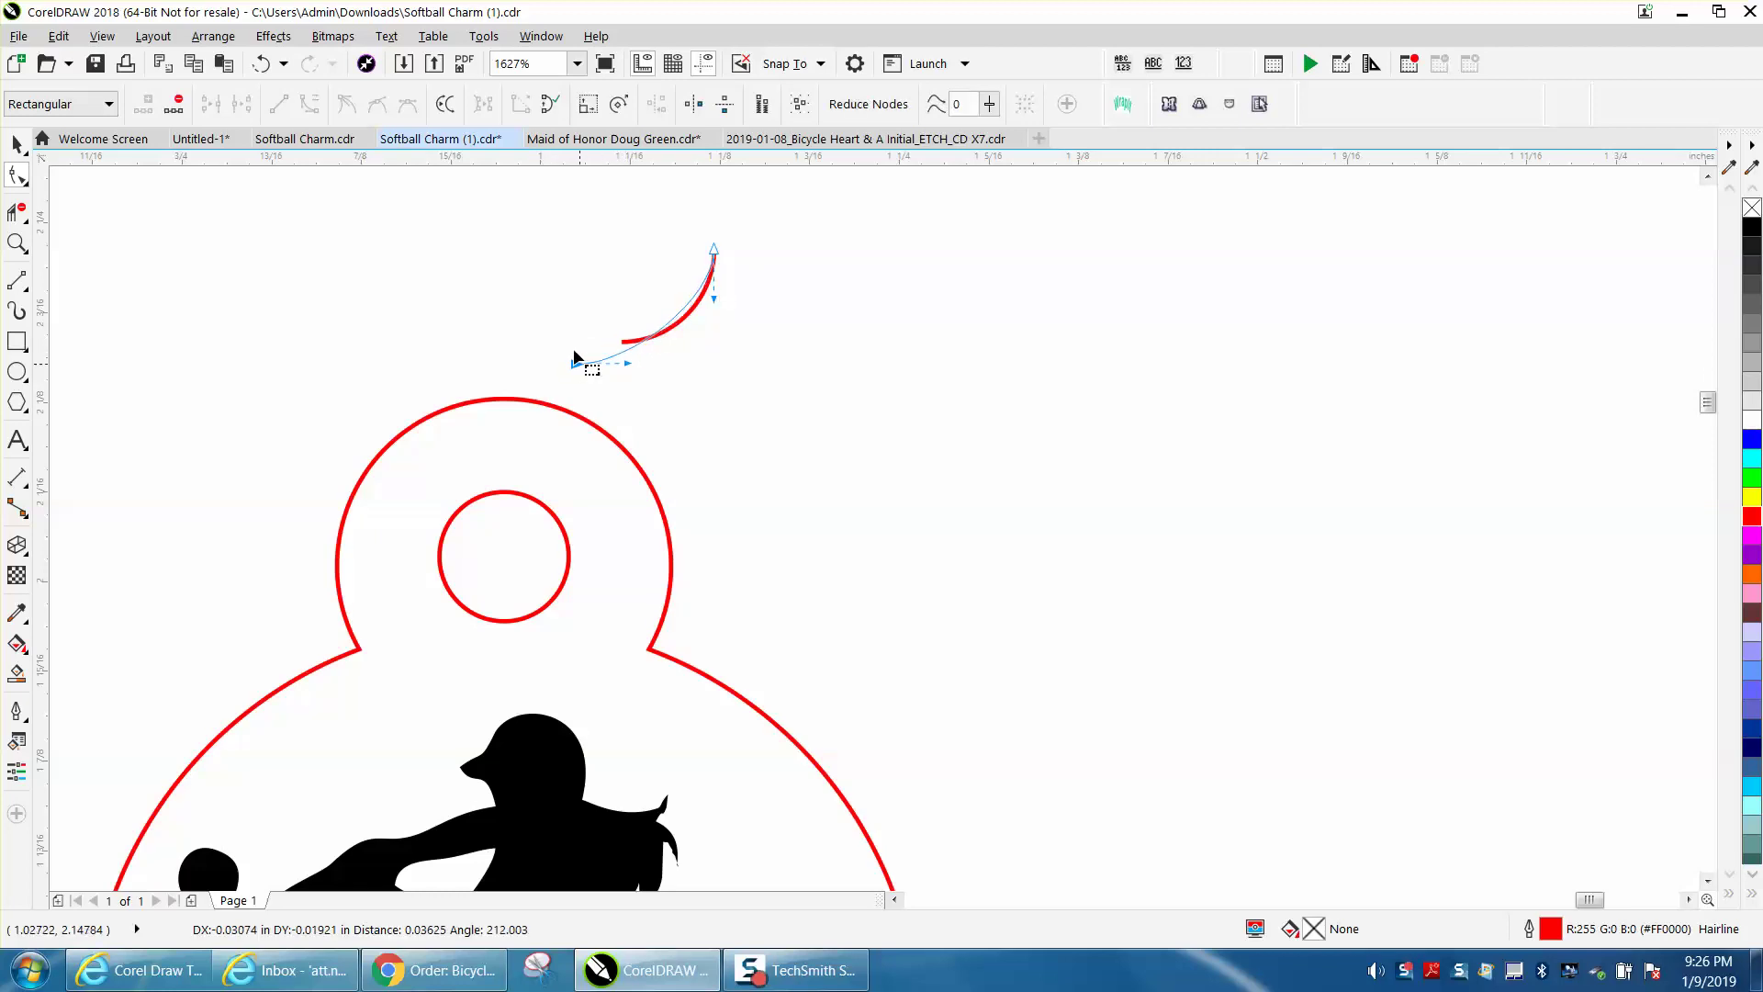
{"action": "left_click", "coordinate": [261, 63]}
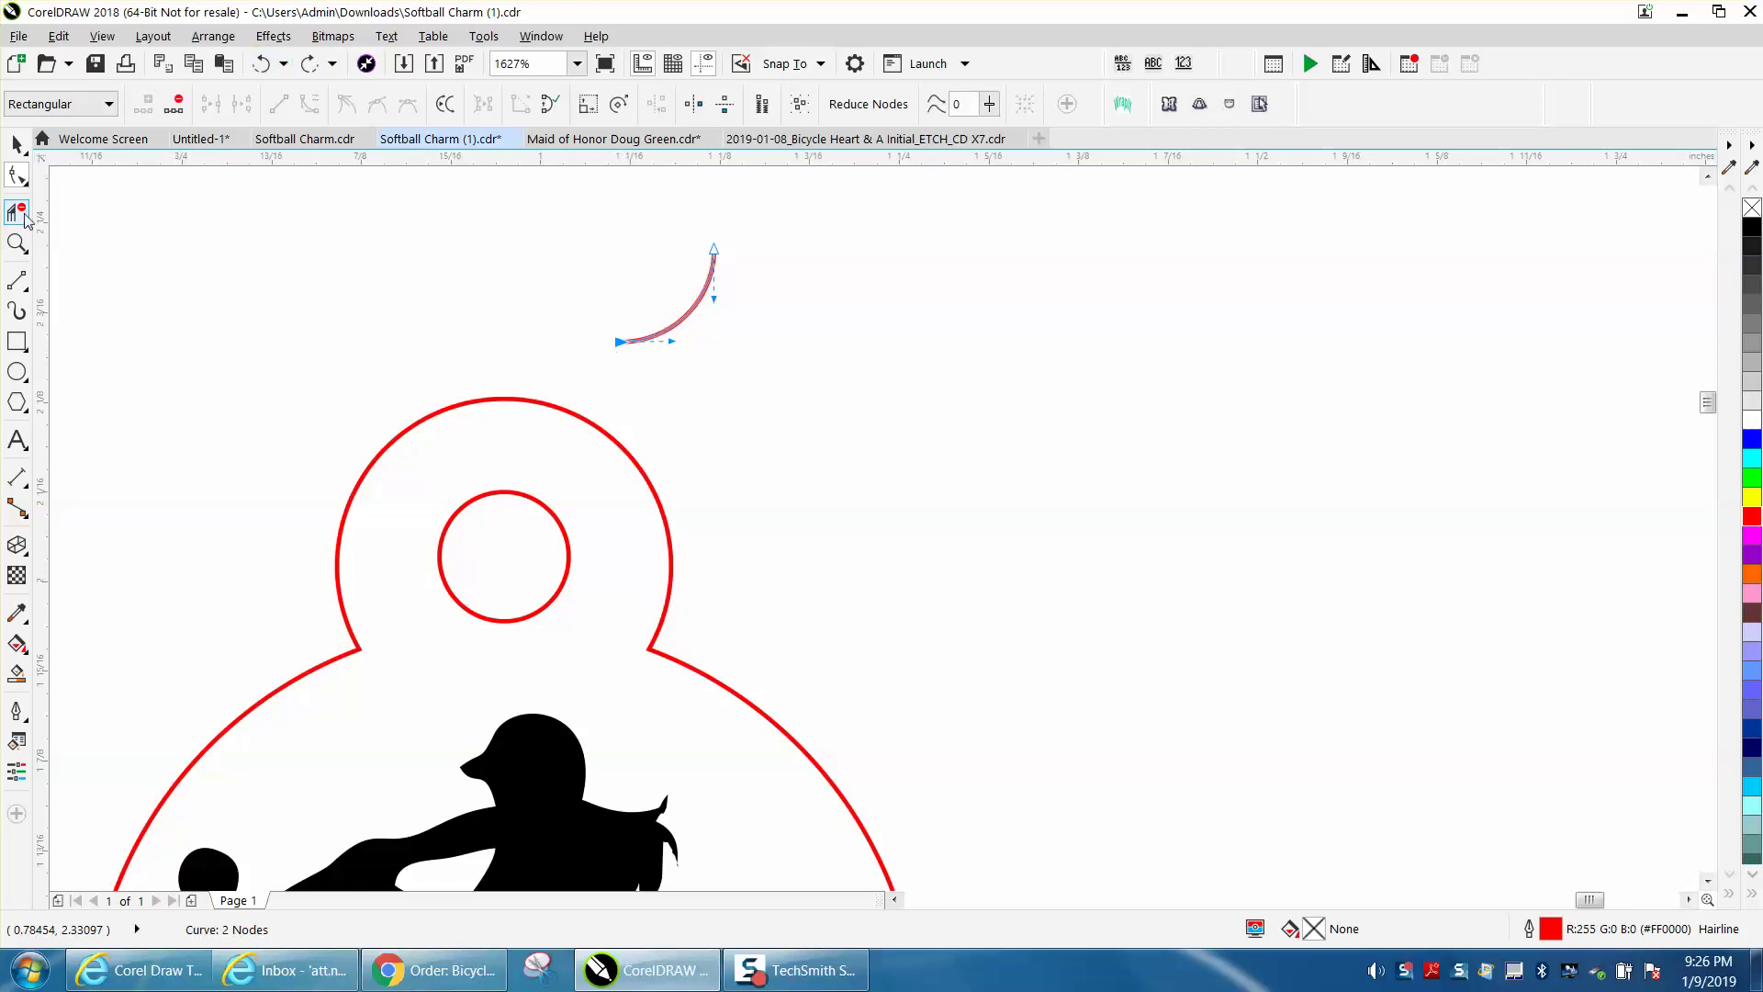
Drag the arc so its end meets the outline's top, and zoom in to check.
{"action": "left_click", "coordinate": [16, 145]}
{"action": "left_click_drag", "start_coordinate": [623, 341], "coordinate": [511, 401]}
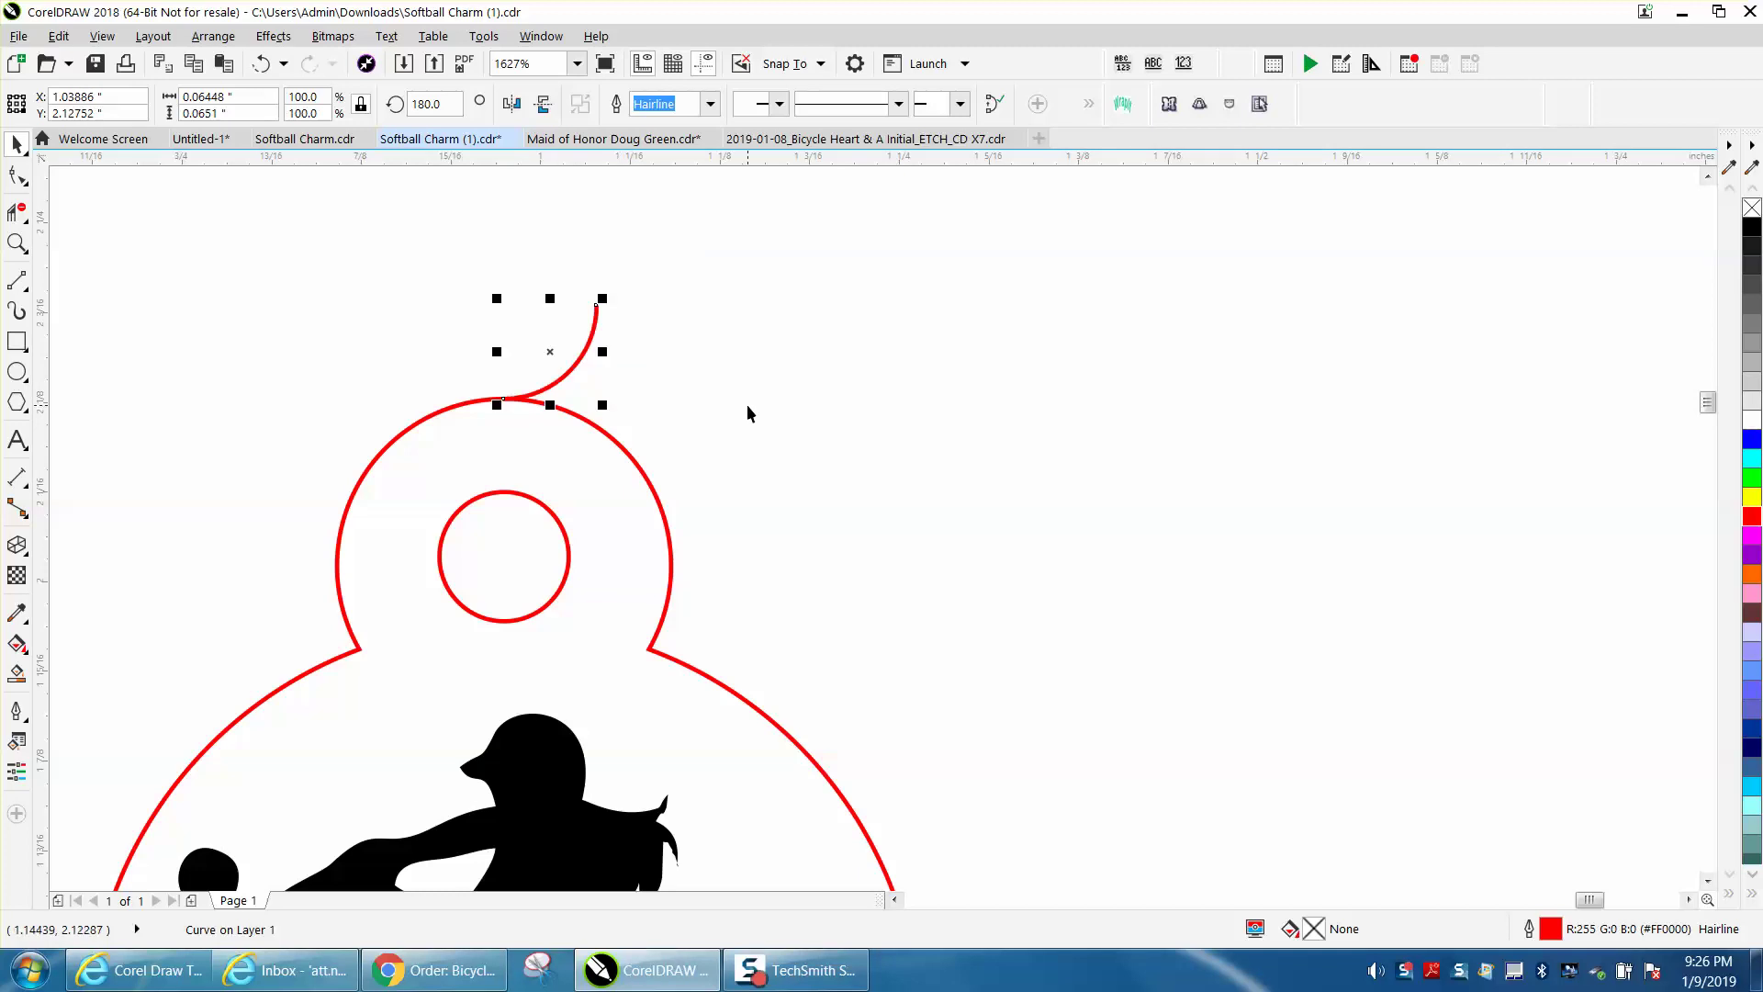
{"action": "left_click", "coordinate": [20, 246]}
{"action": "left_click", "coordinate": [81, 244]}
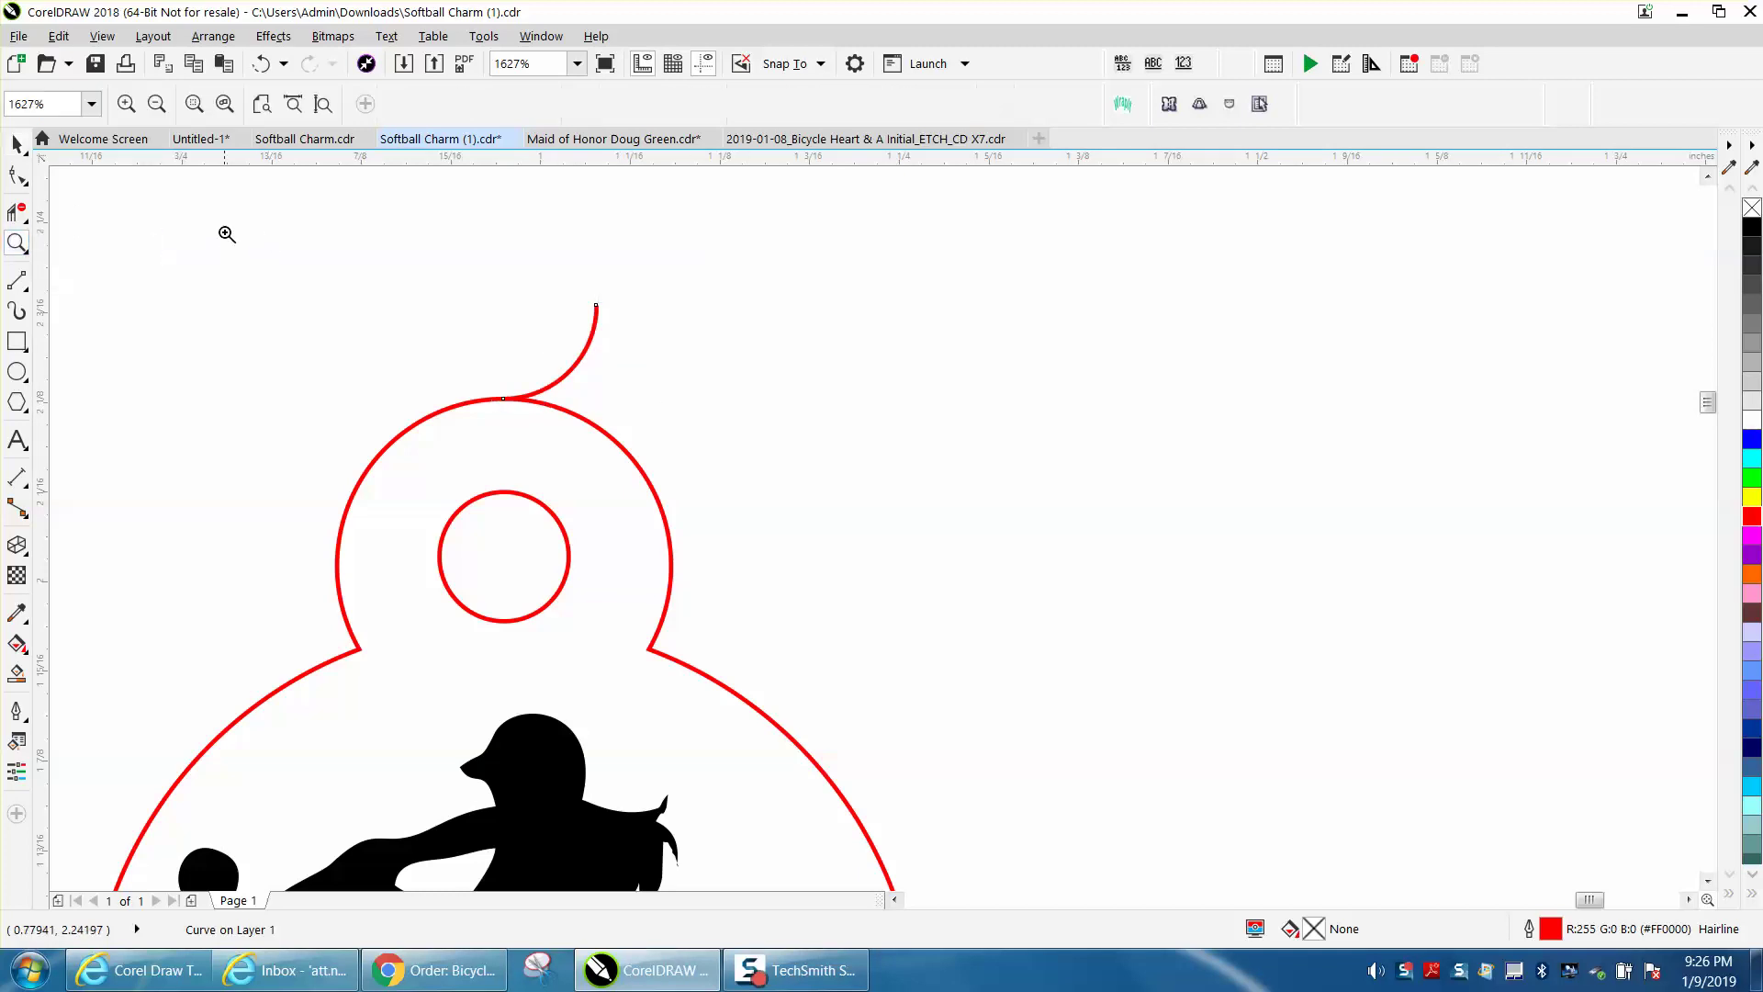
{"action": "left_click_drag", "start_coordinate": [224, 264], "coordinate": [964, 725]}
{"action": "left_click", "coordinate": [18, 174]}
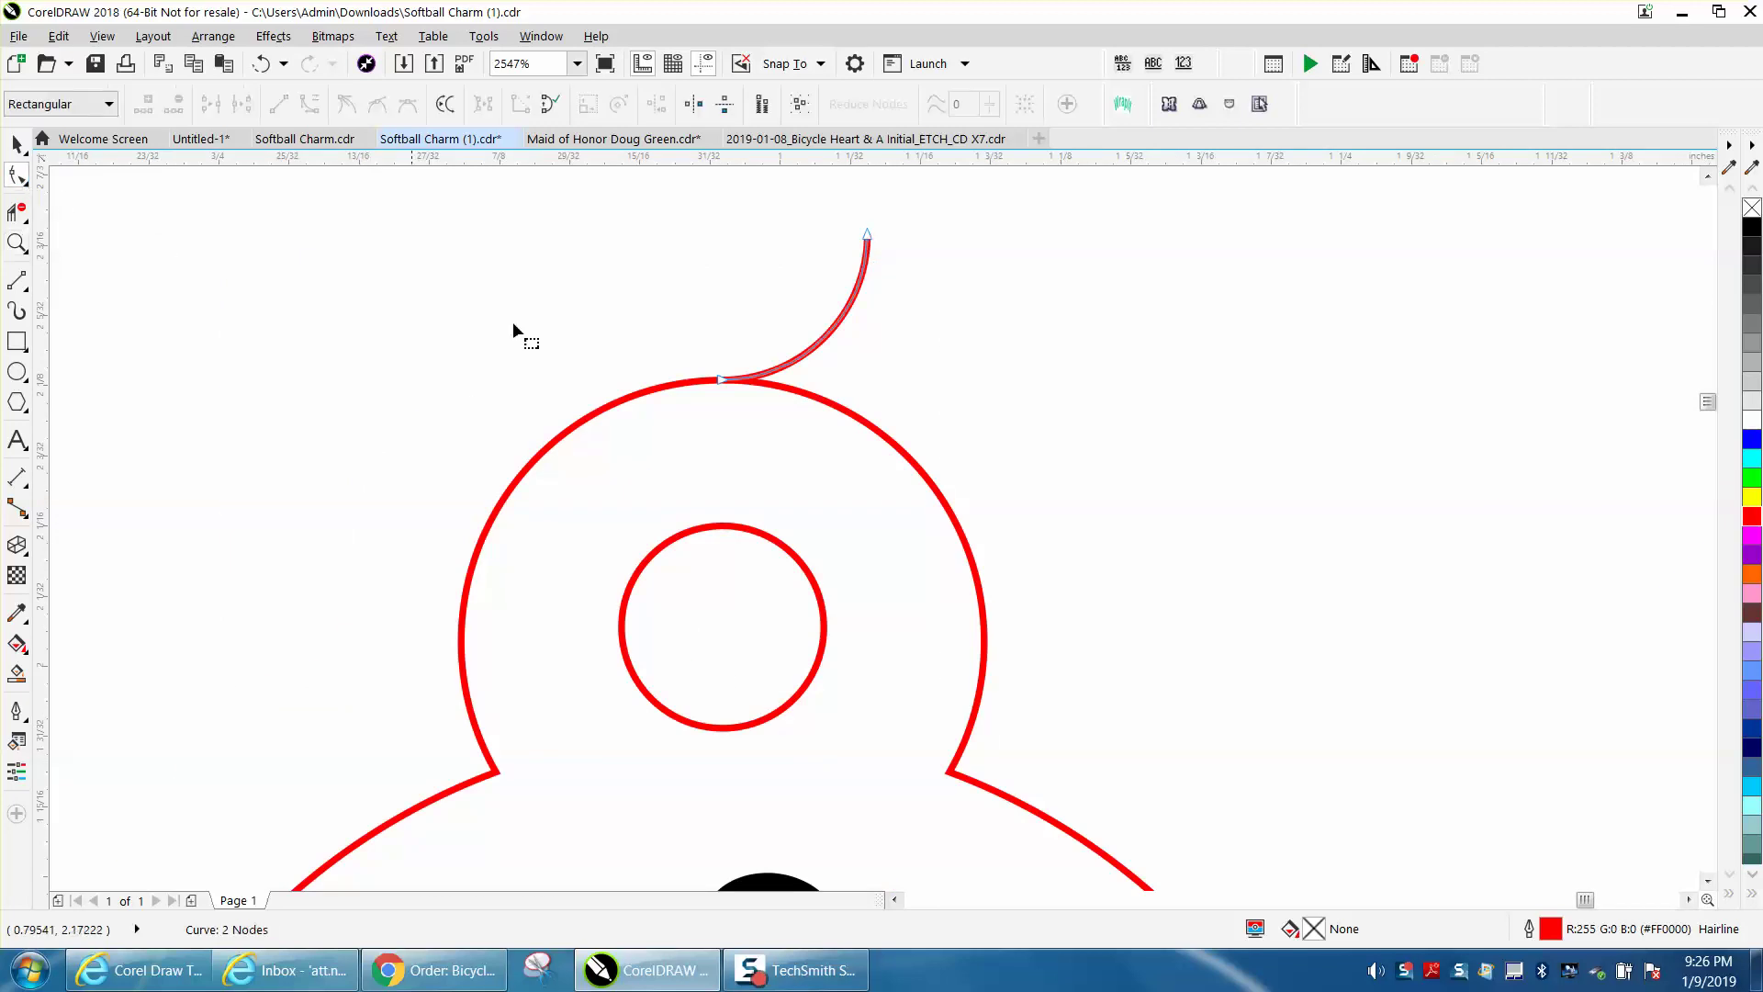
{"action": "left_click", "coordinate": [18, 144]}
Set the nudge distance to 0.25 inch.
{"action": "left_click", "coordinate": [883, 278]}
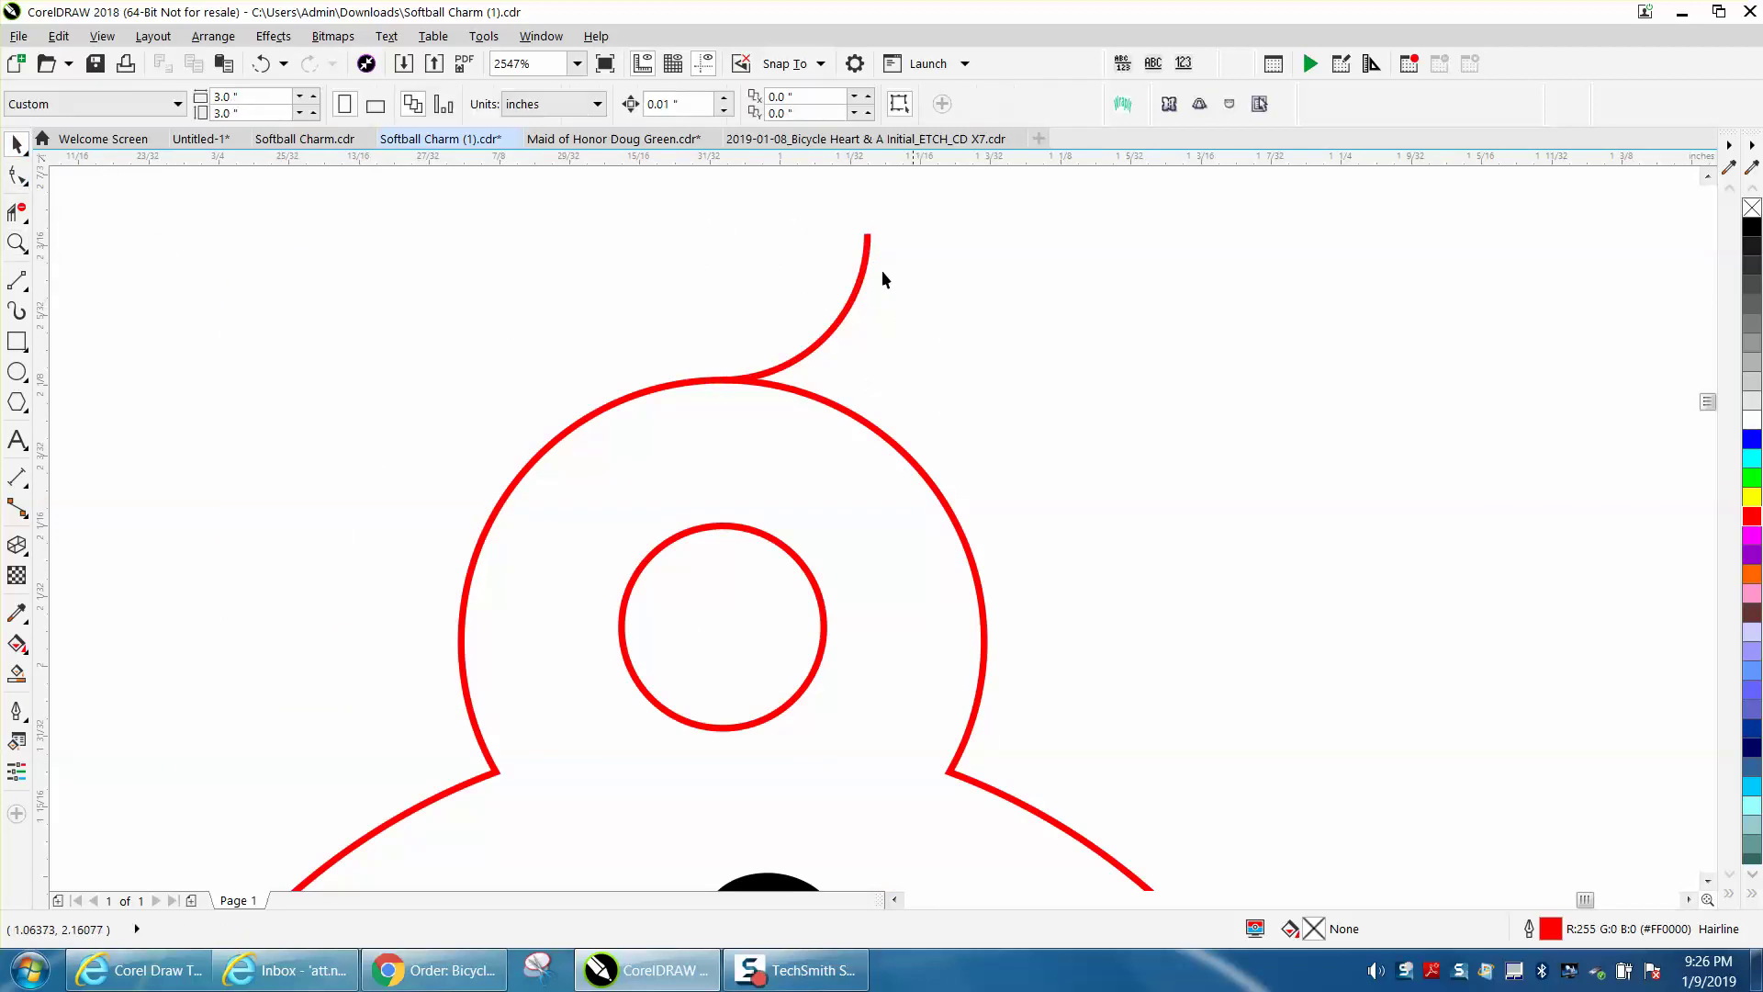
{"action": "left_click", "coordinate": [695, 106]}
{"action": "type", "text": ".25"}
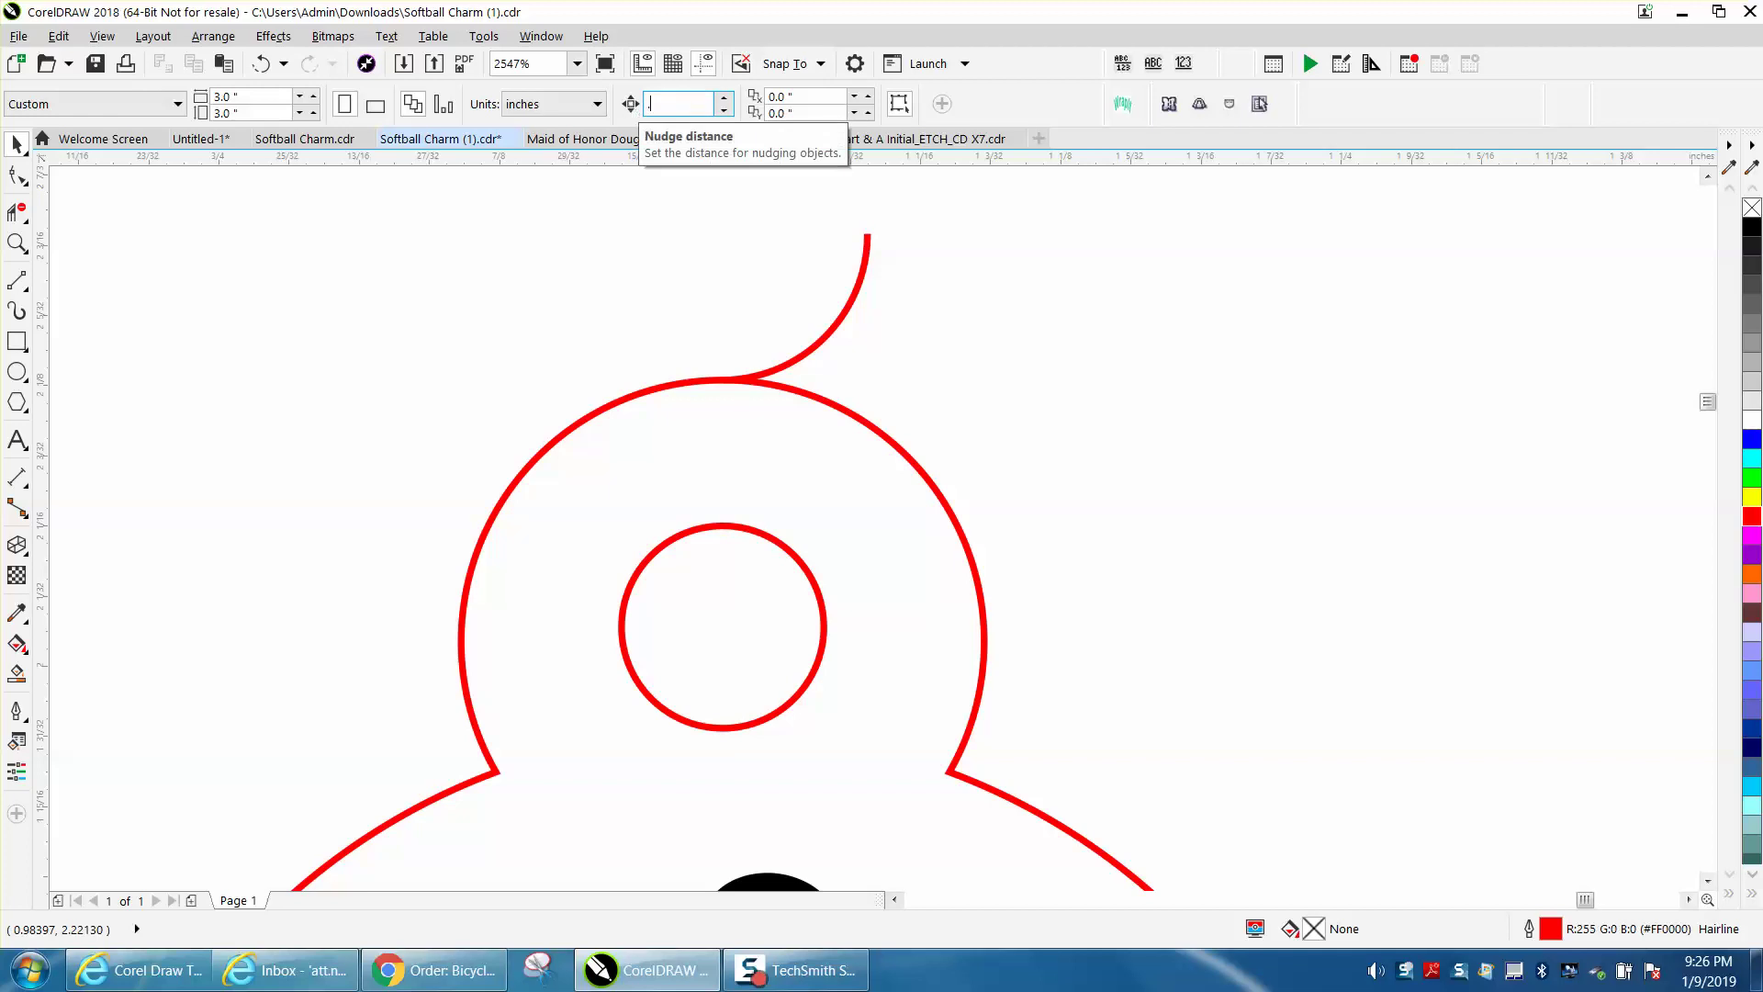
Nudge the arc 0.25 inch upward.
{"action": "left_click", "coordinate": [863, 270]}
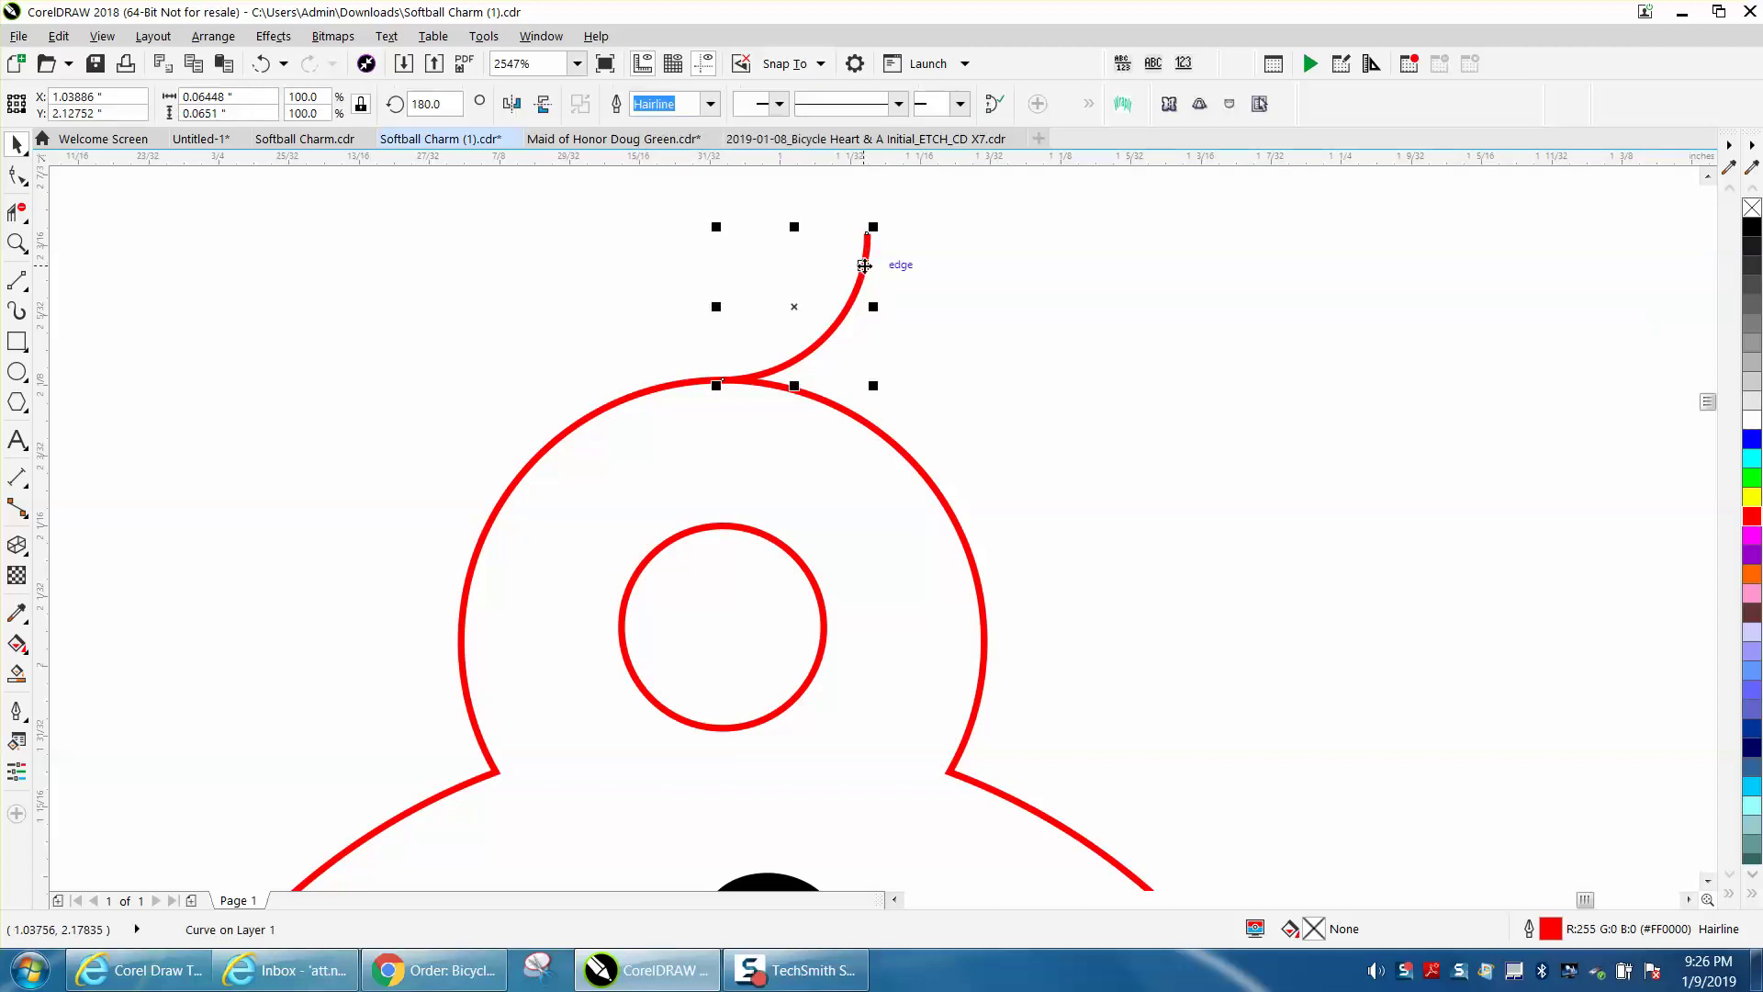
{"action": "key", "text": "Up"}
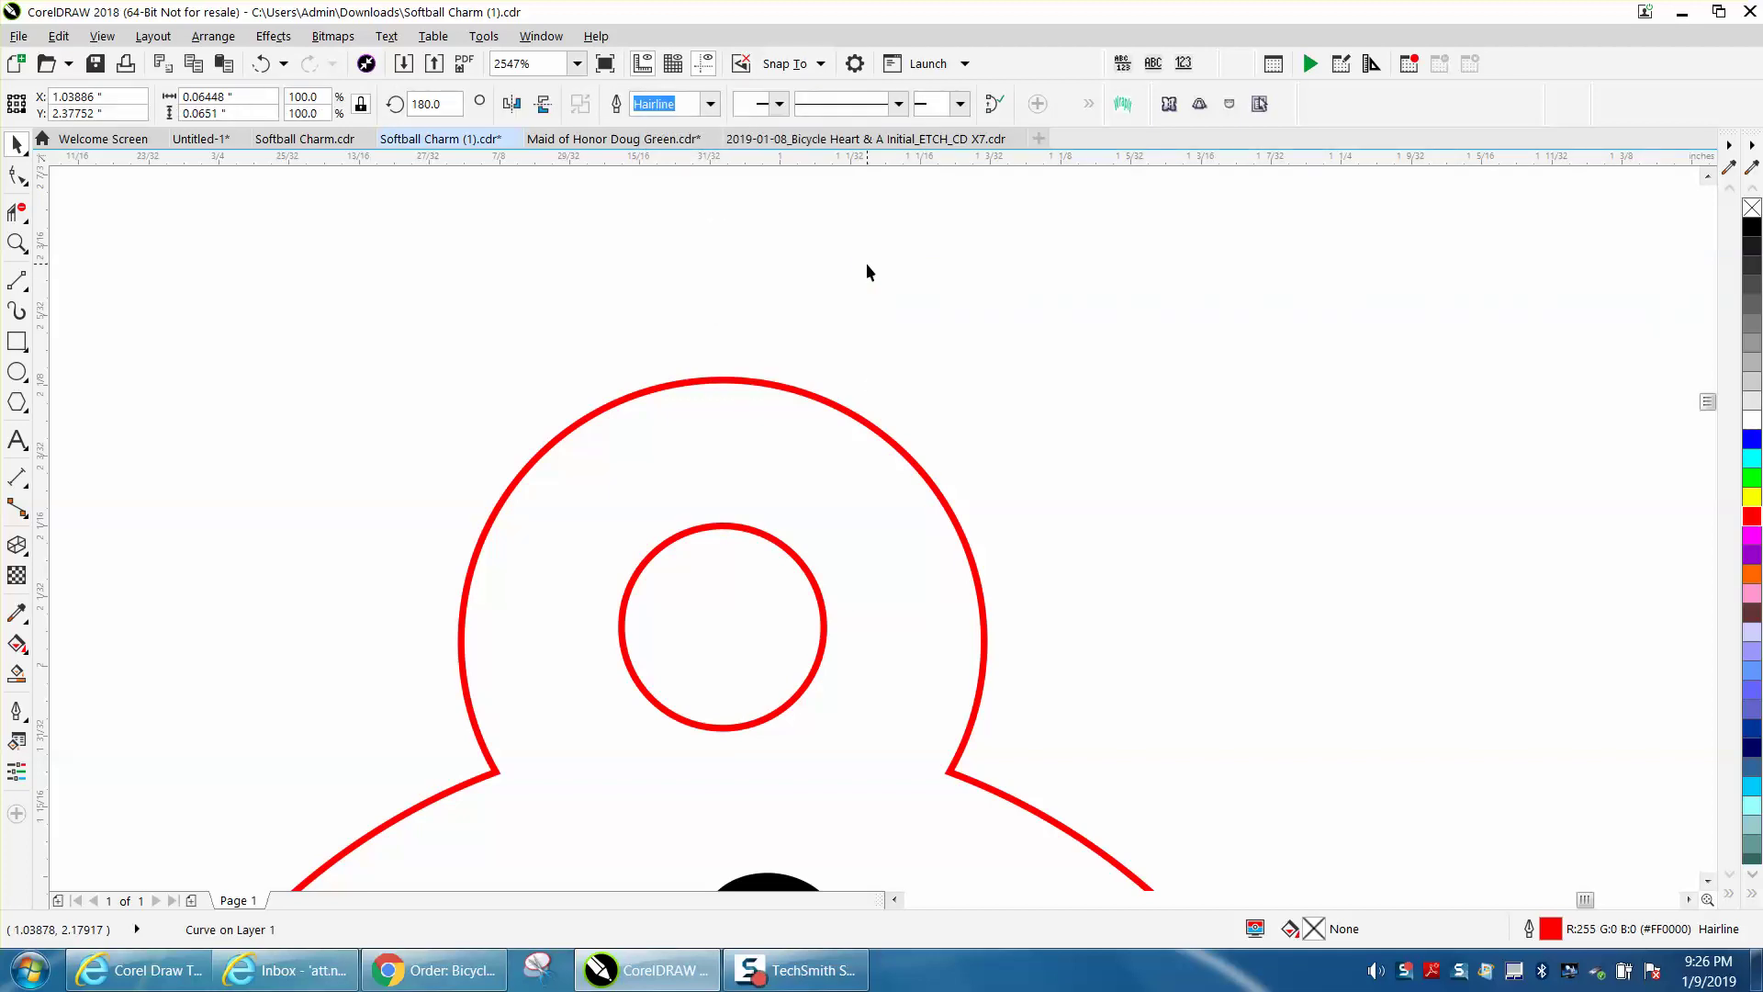
{"action": "left_click", "coordinate": [22, 180]}
{"action": "left_click", "coordinate": [71, 173]}
Add a node at the charm outline's top and close the curve so it starts there.
{"action": "left_click", "coordinate": [718, 379]}
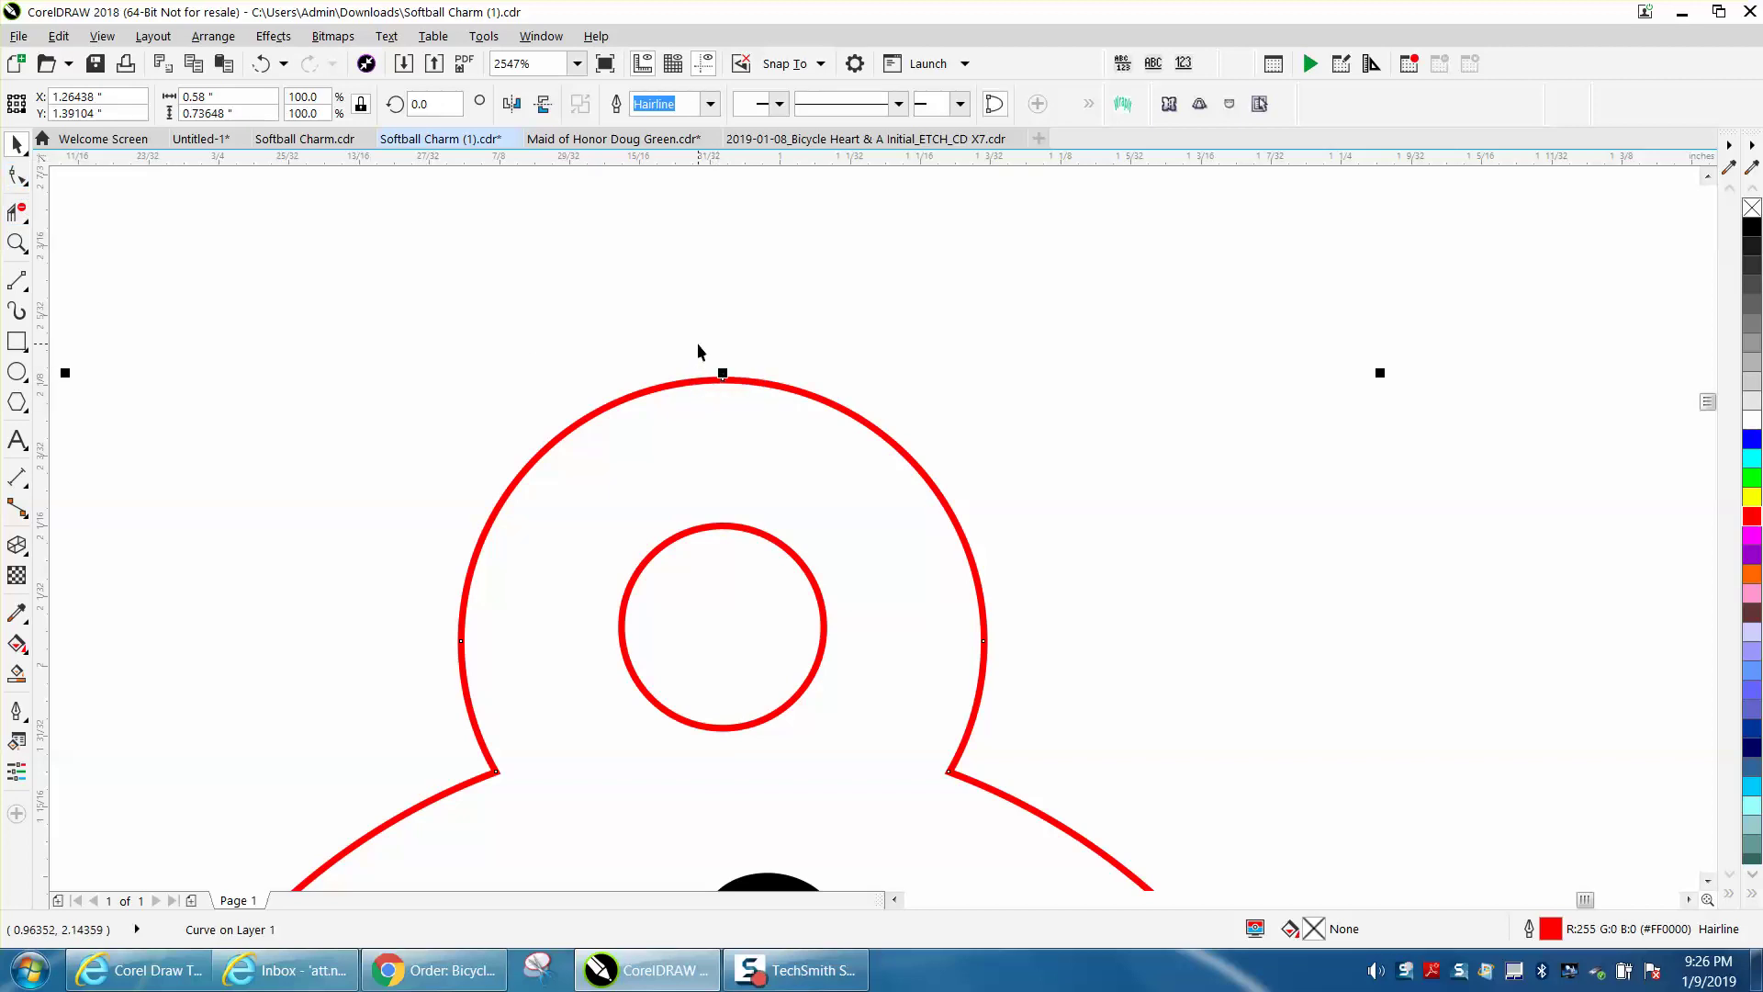
{"action": "left_click", "coordinate": [18, 177]}
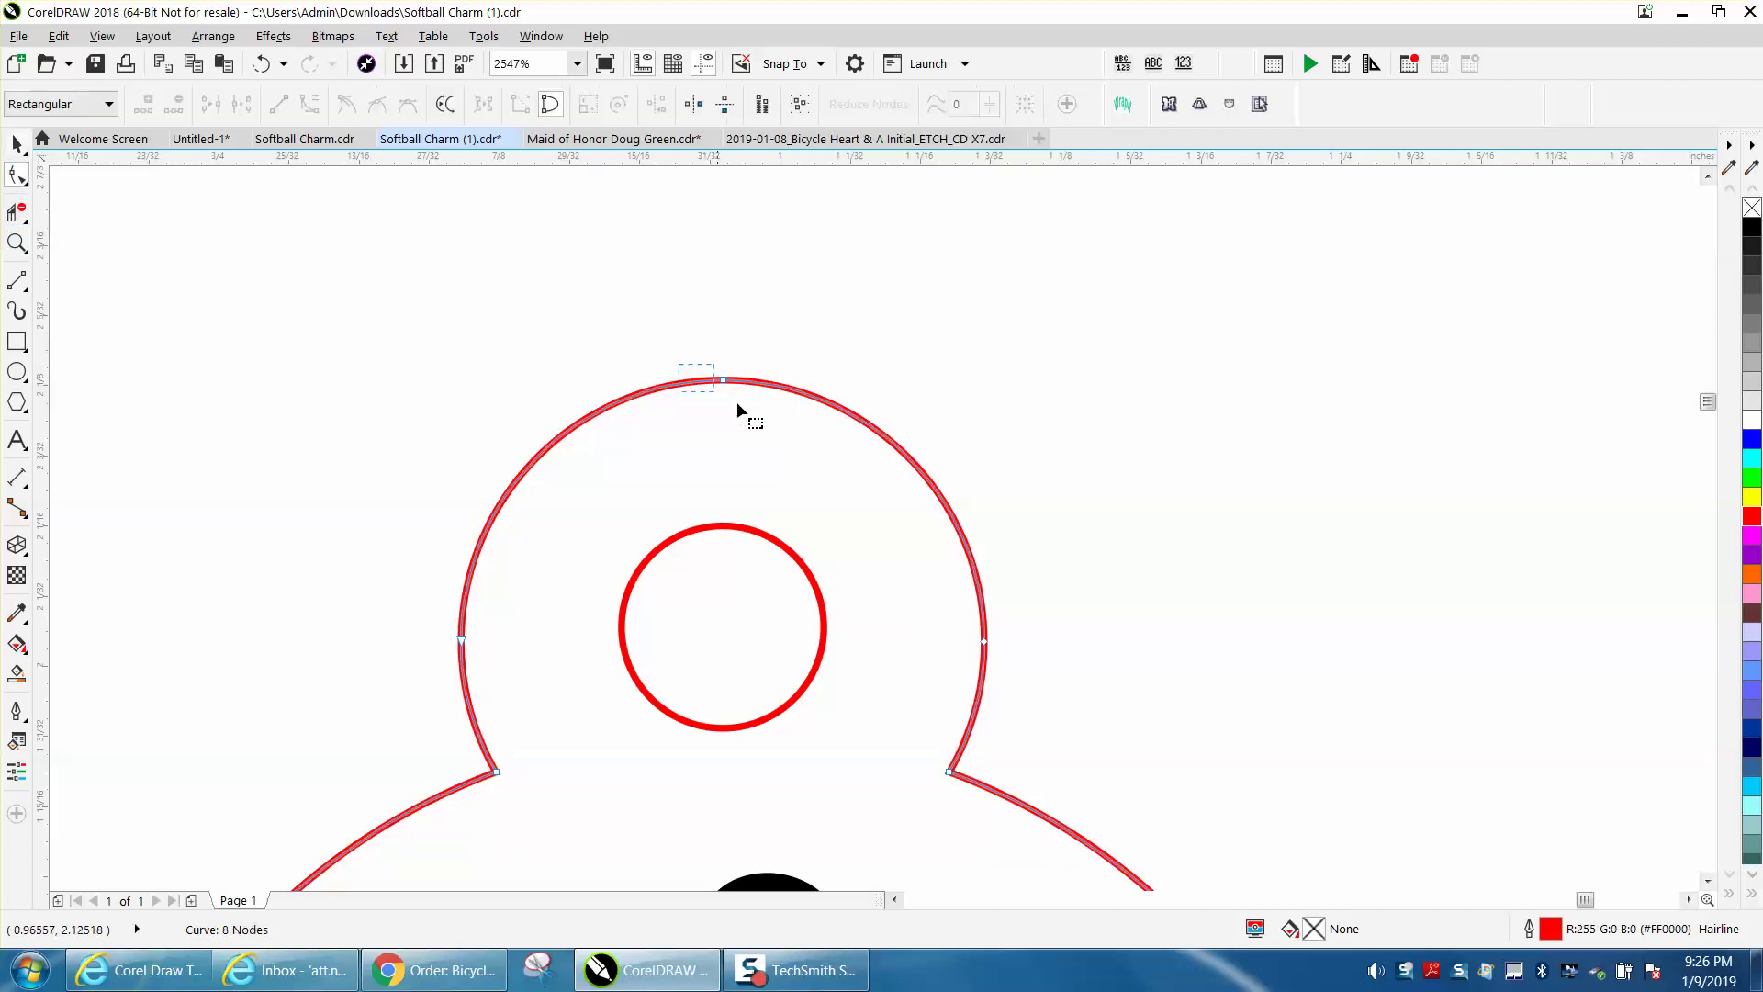
{"action": "key", "text": "plus"}
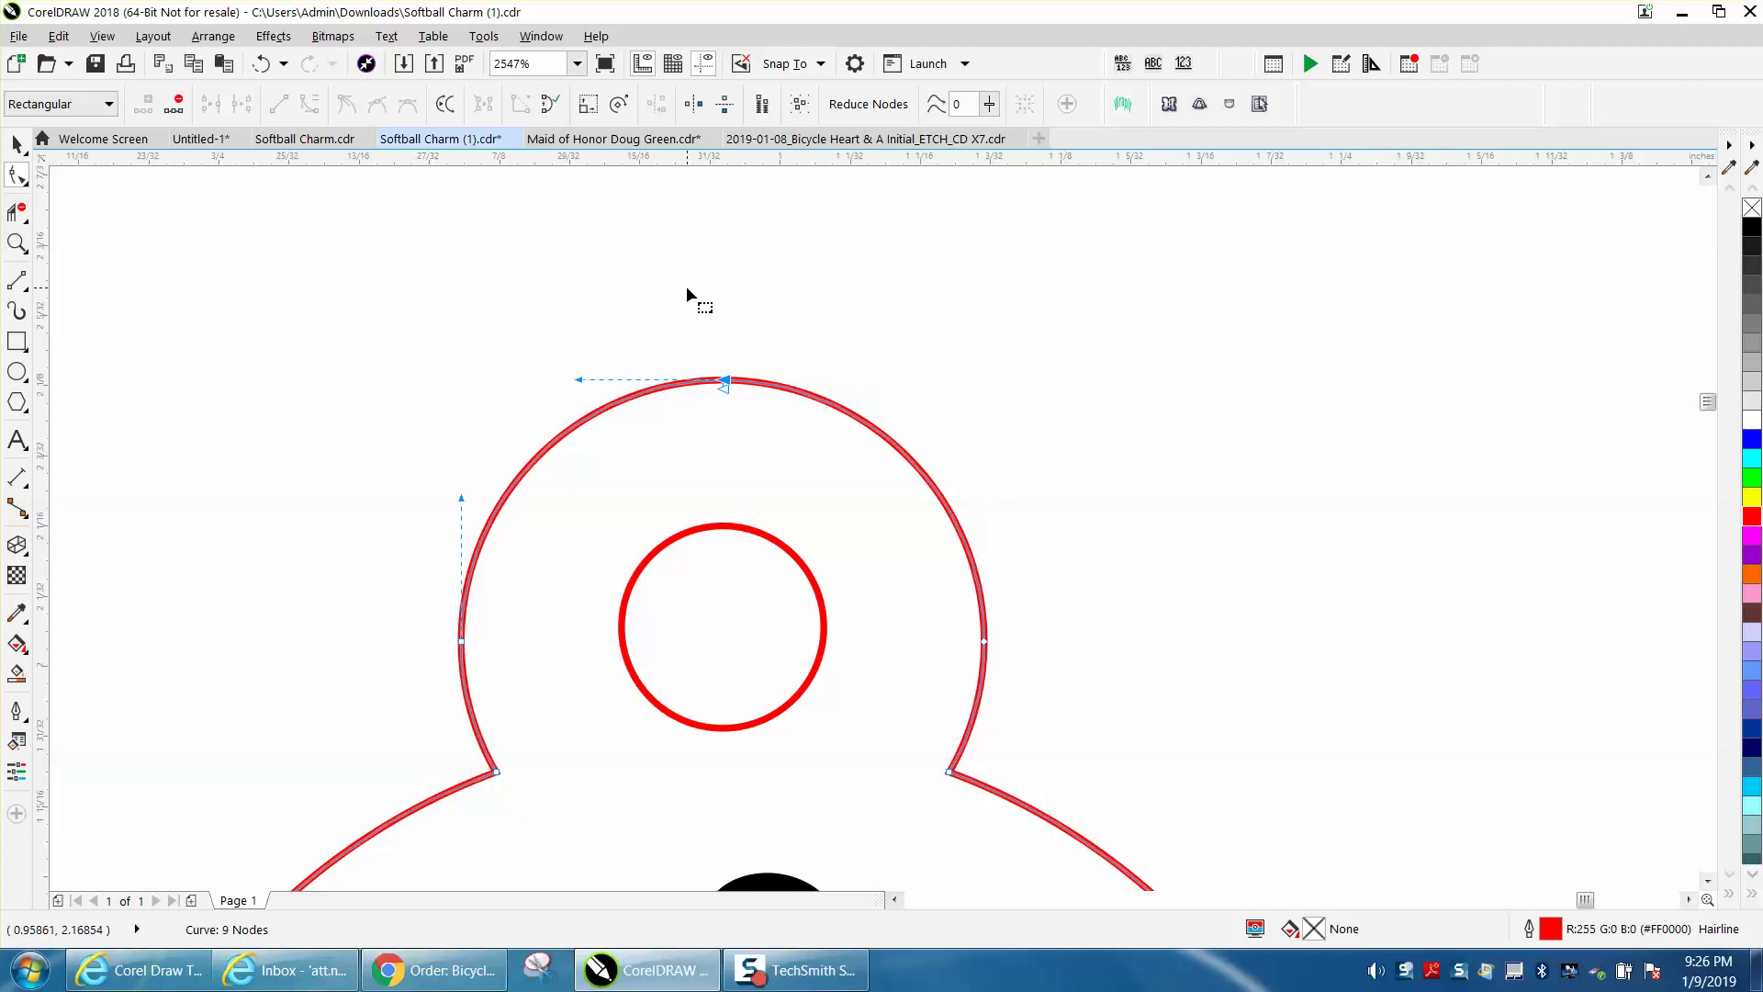
{"action": "left_click_drag", "start_coordinate": [789, 439], "coordinate": [787, 435]}
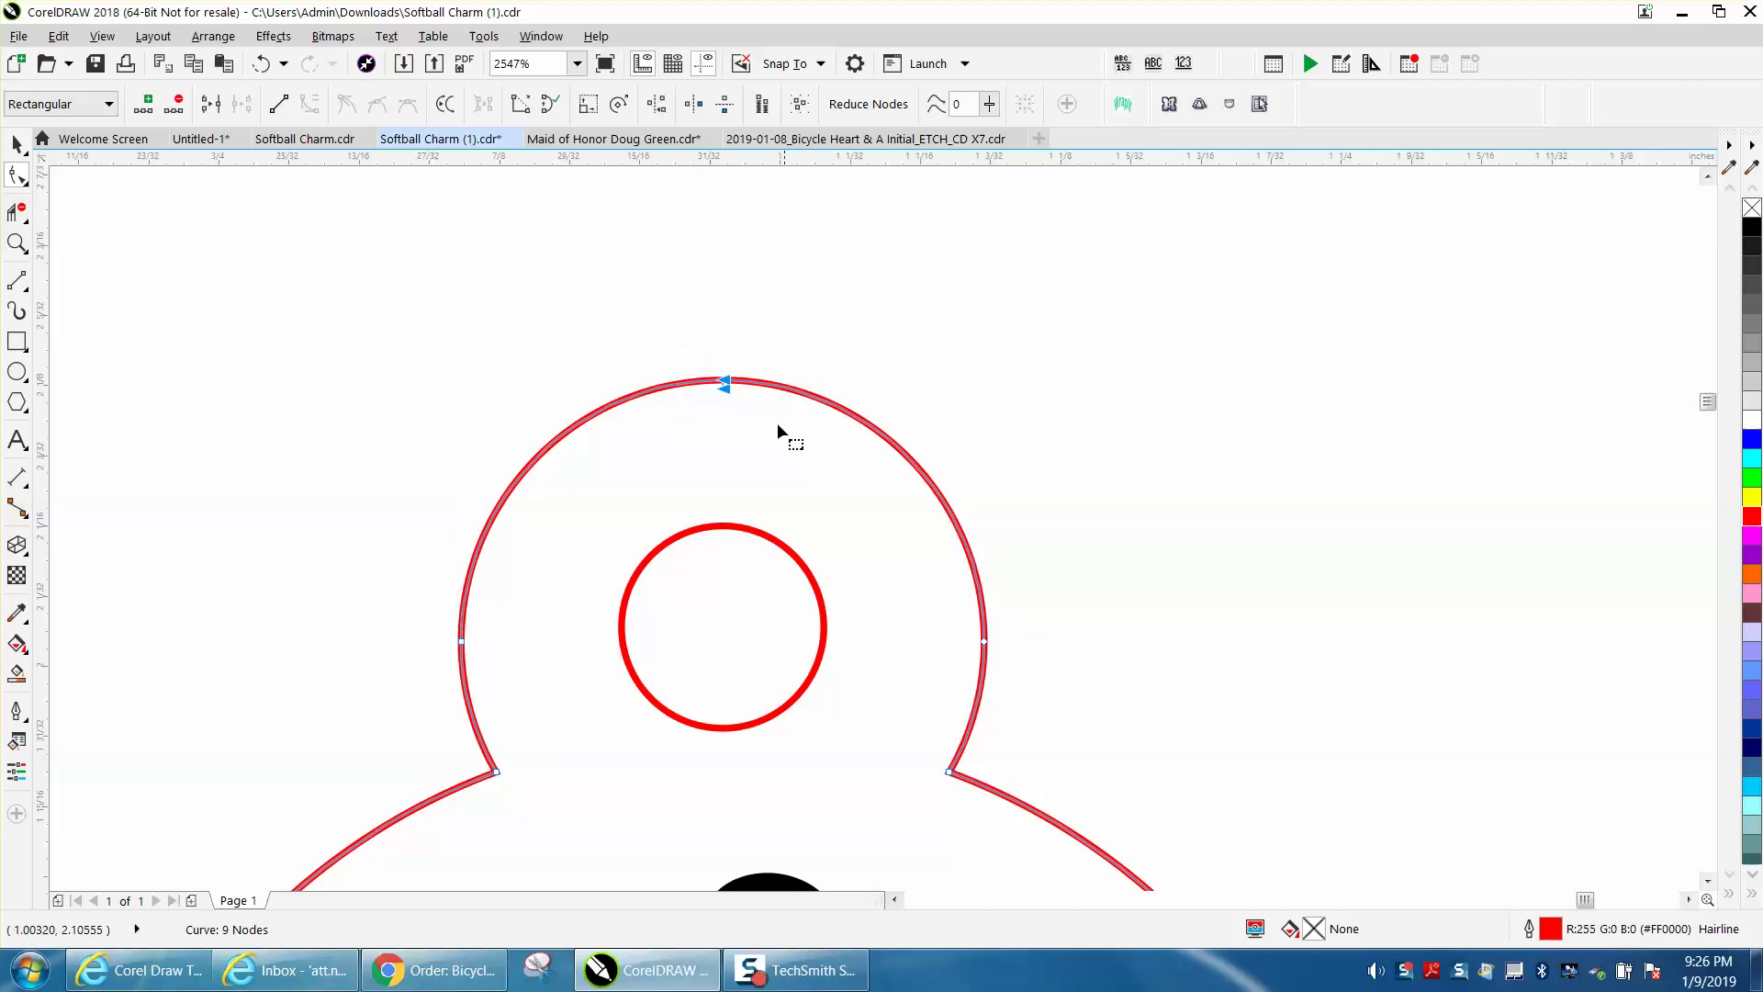
{"action": "right_click", "coordinate": [727, 387]}
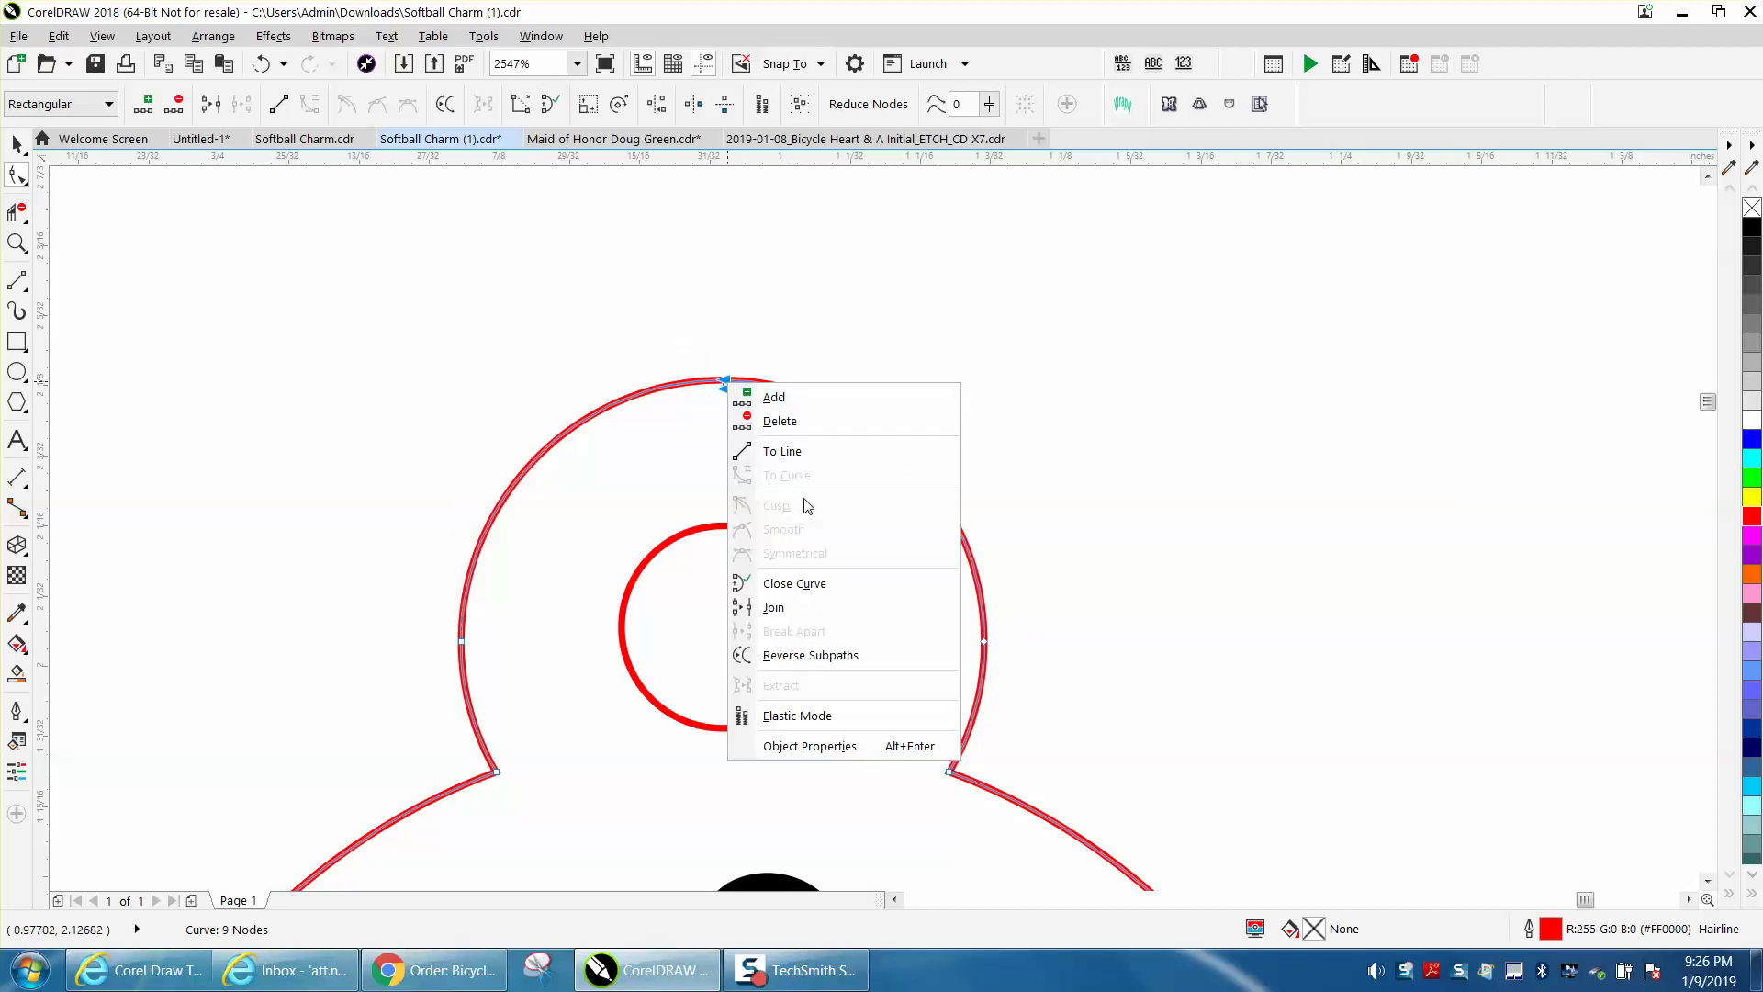
{"action": "left_click", "coordinate": [804, 583]}
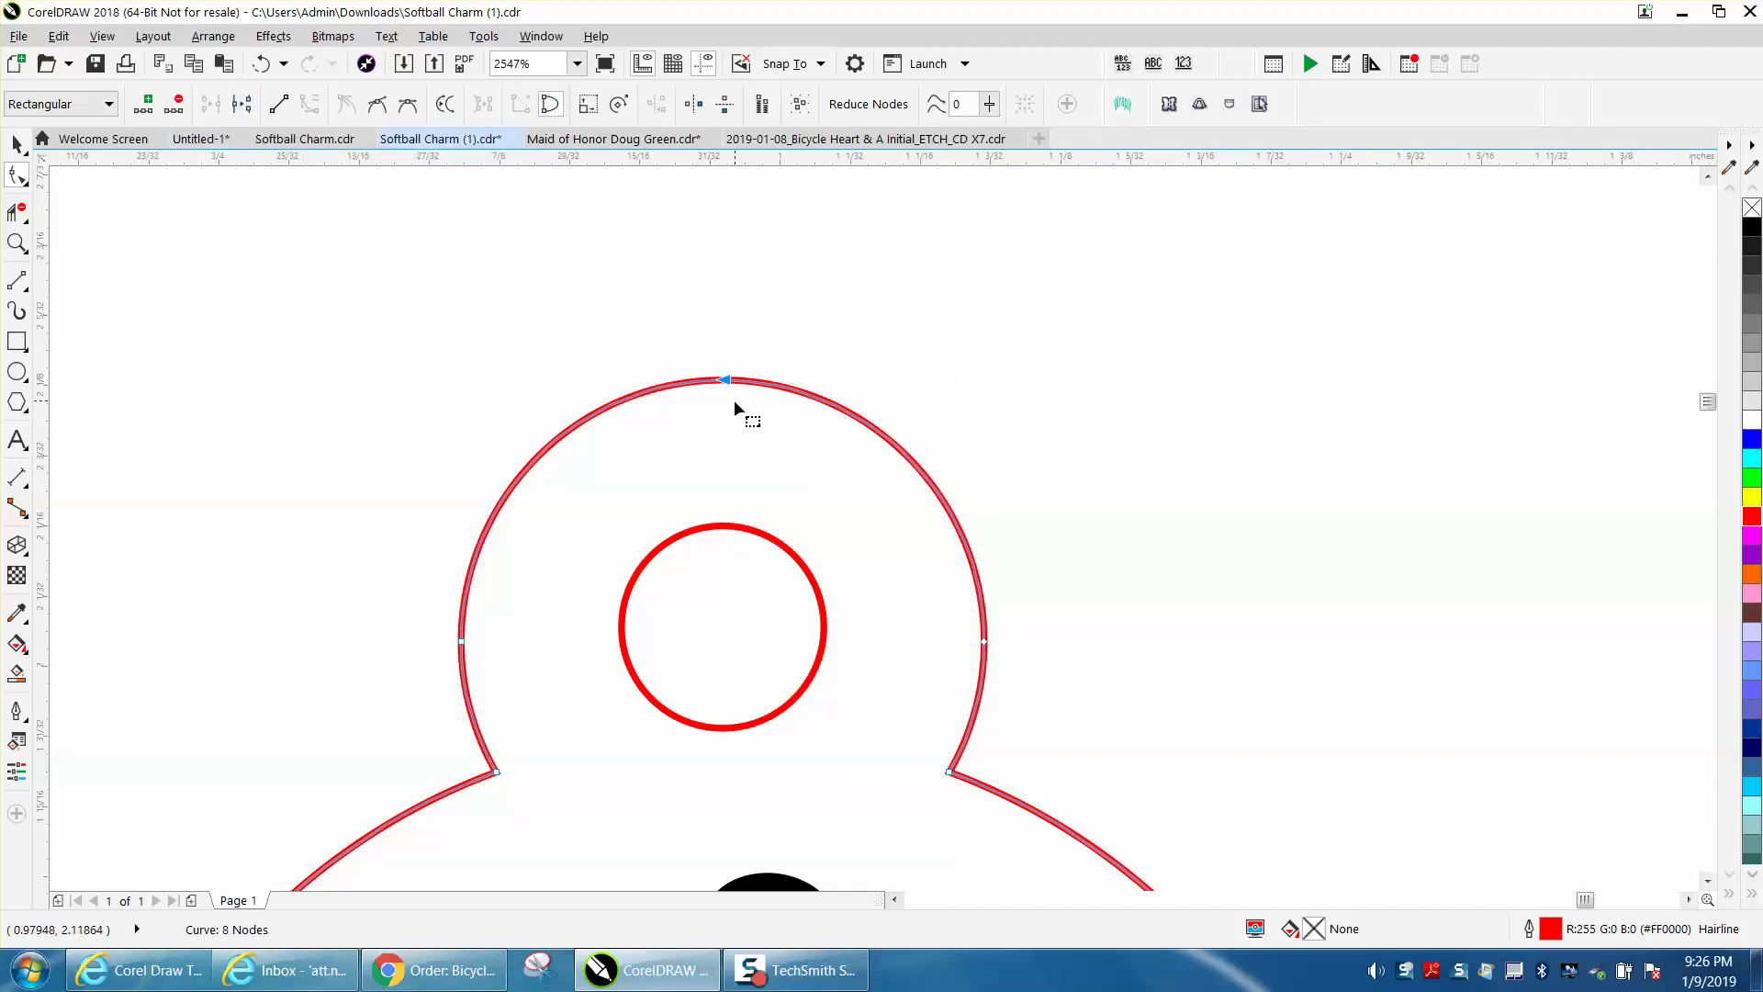
Nudge the arc back down onto the charm and zoom in on both charms.
{"action": "scroll", "coordinate": [729, 377], "scroll_direction": "down", "scroll_amount": 5}
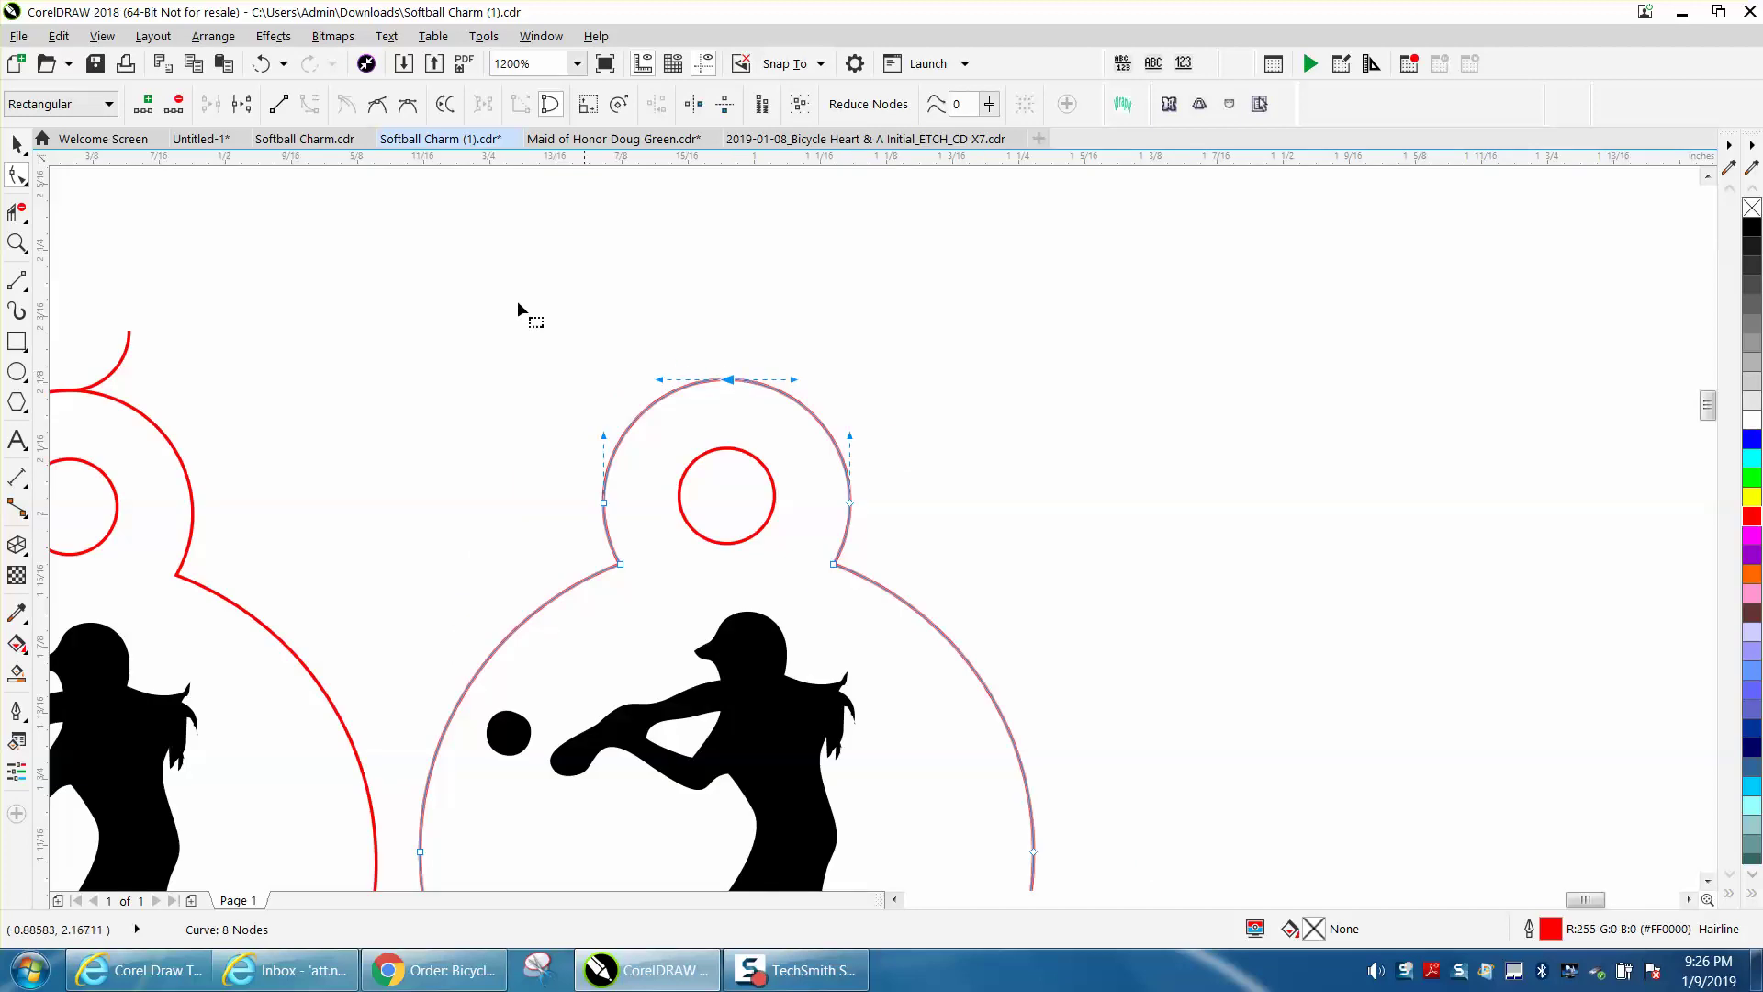
{"action": "key", "text": "space"}
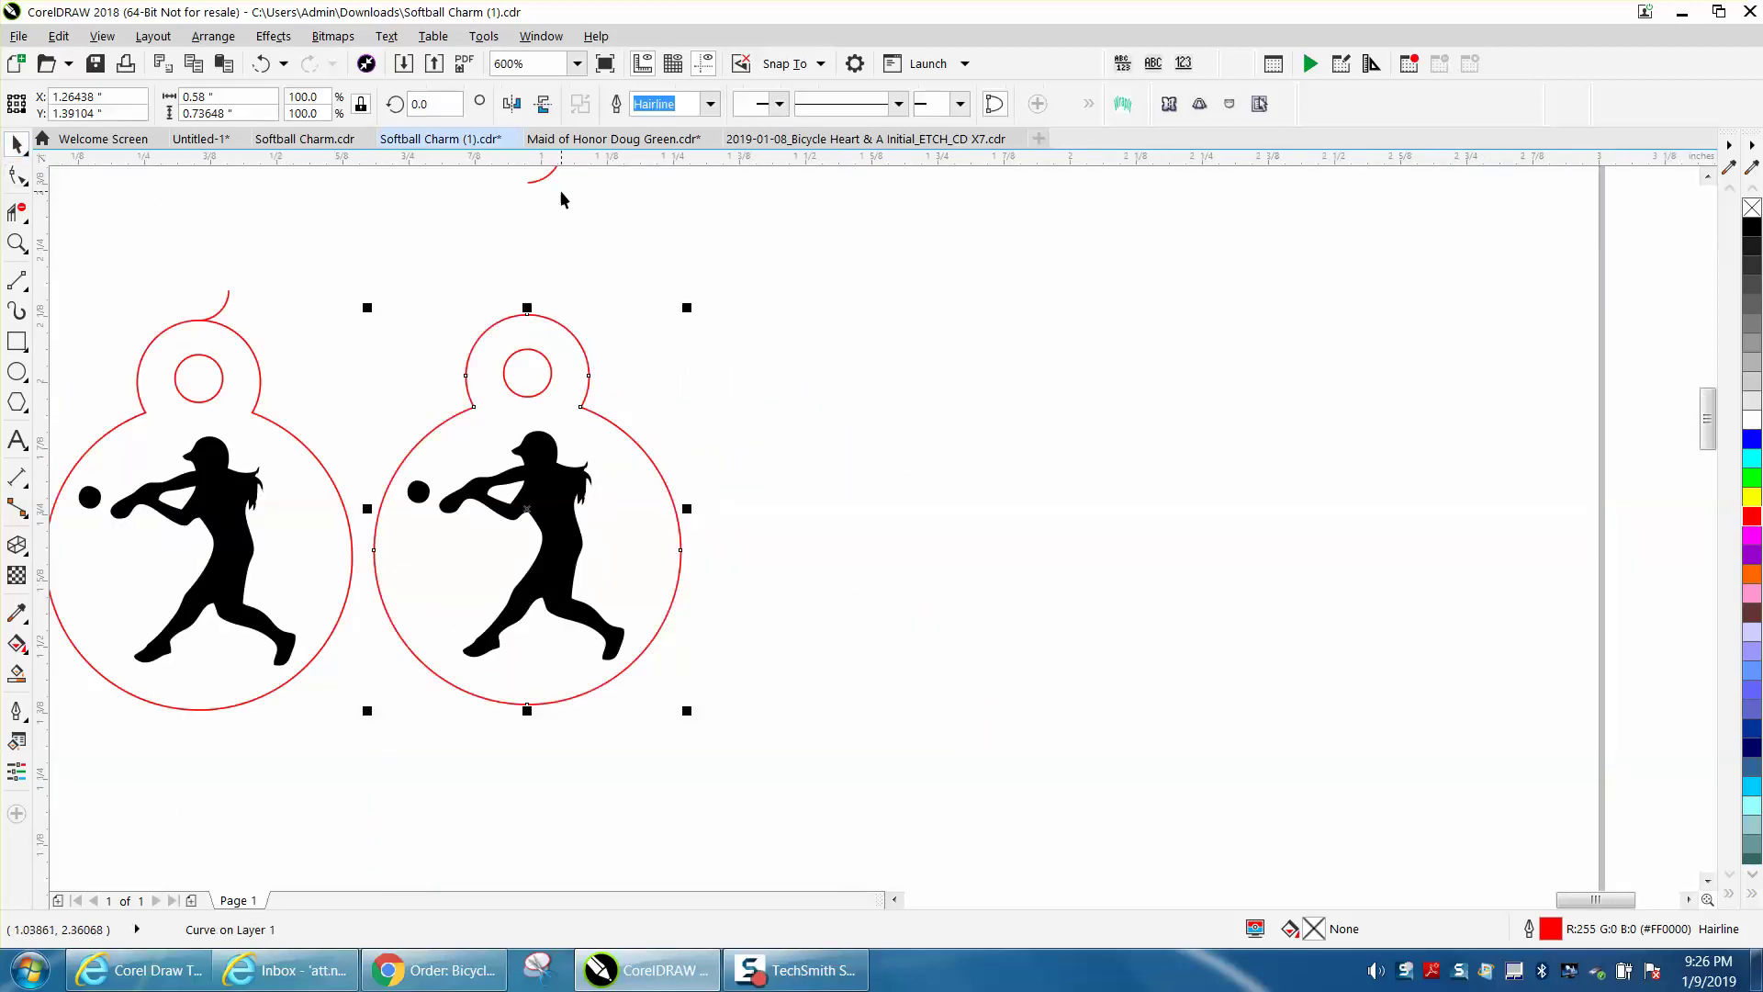
{"action": "left_click", "coordinate": [545, 183]}
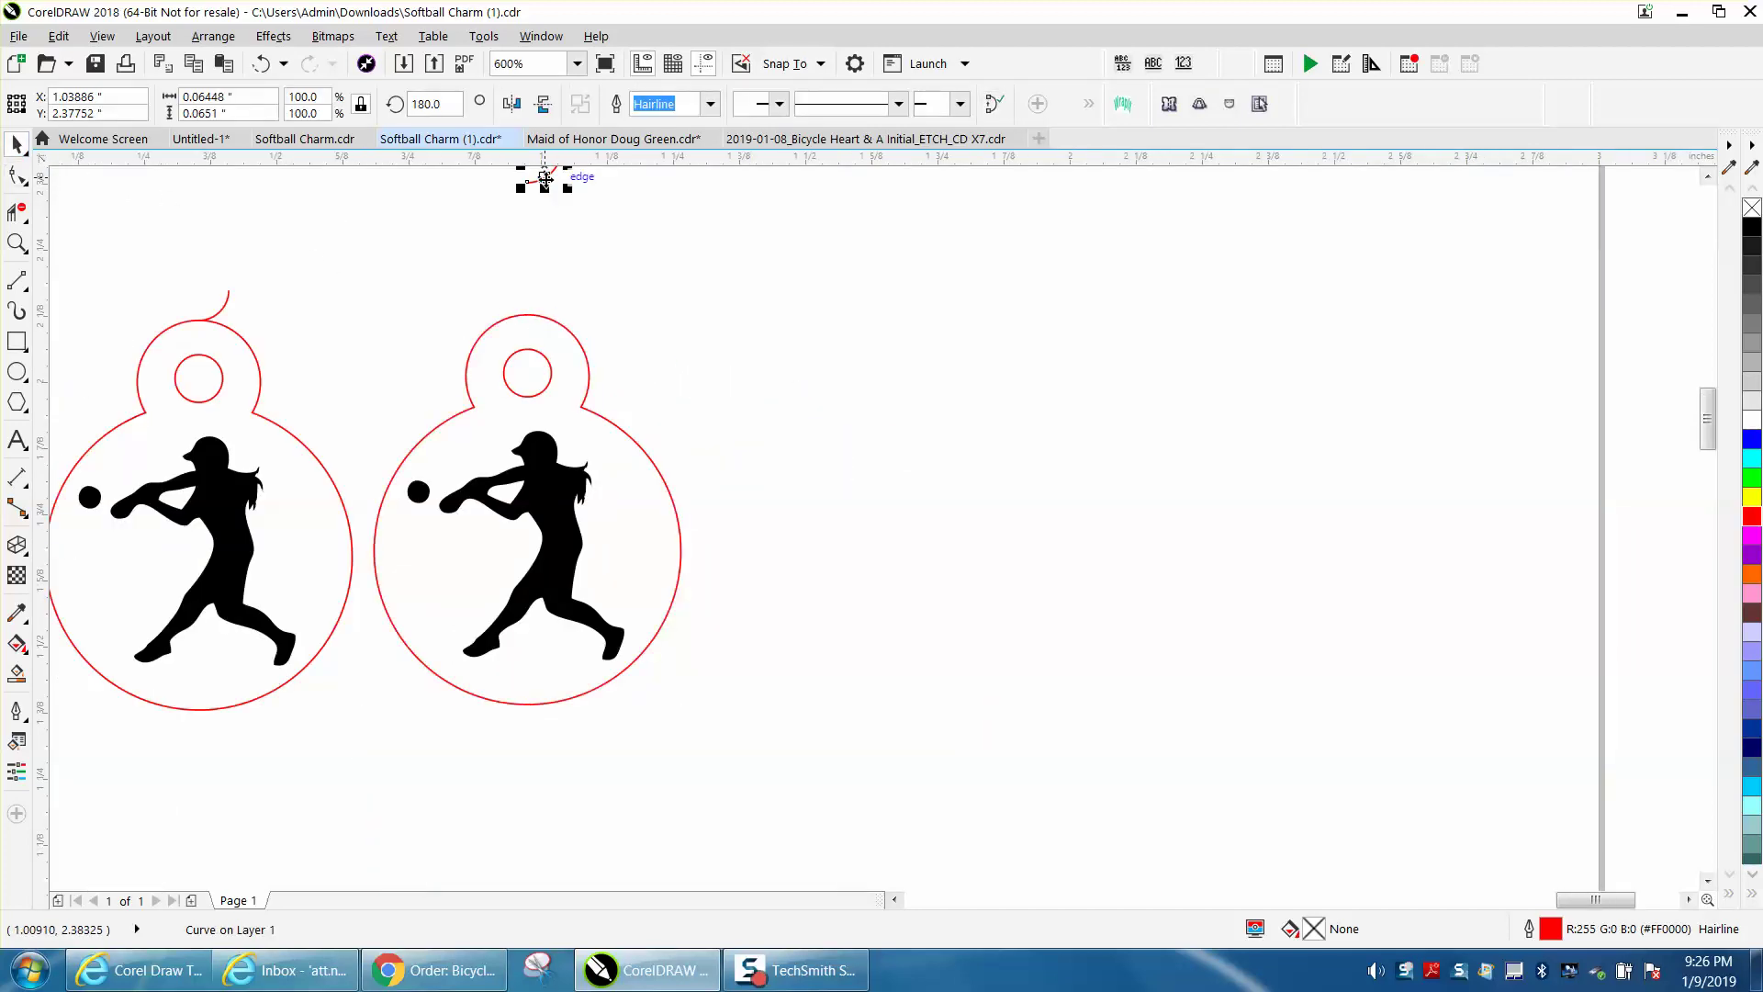
{"action": "key", "text": "Down"}
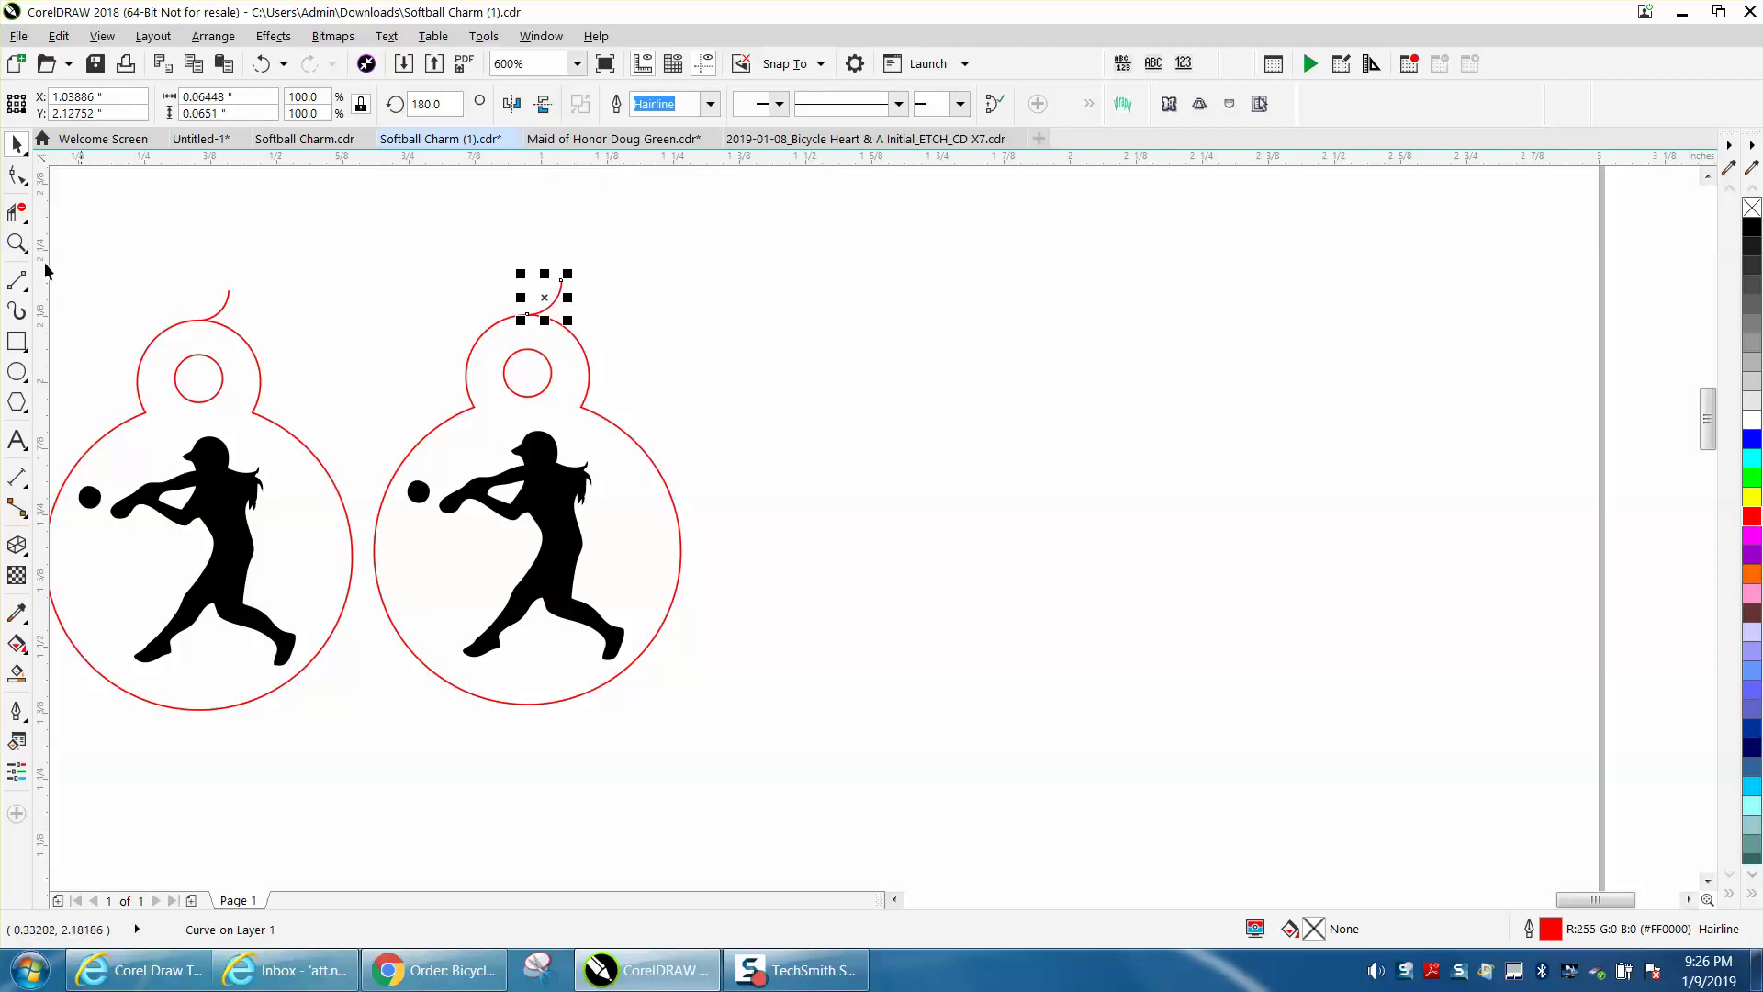
{"action": "left_click", "coordinate": [17, 243]}
{"action": "left_click_drag", "start_coordinate": [334, 227], "coordinate": [936, 811]}
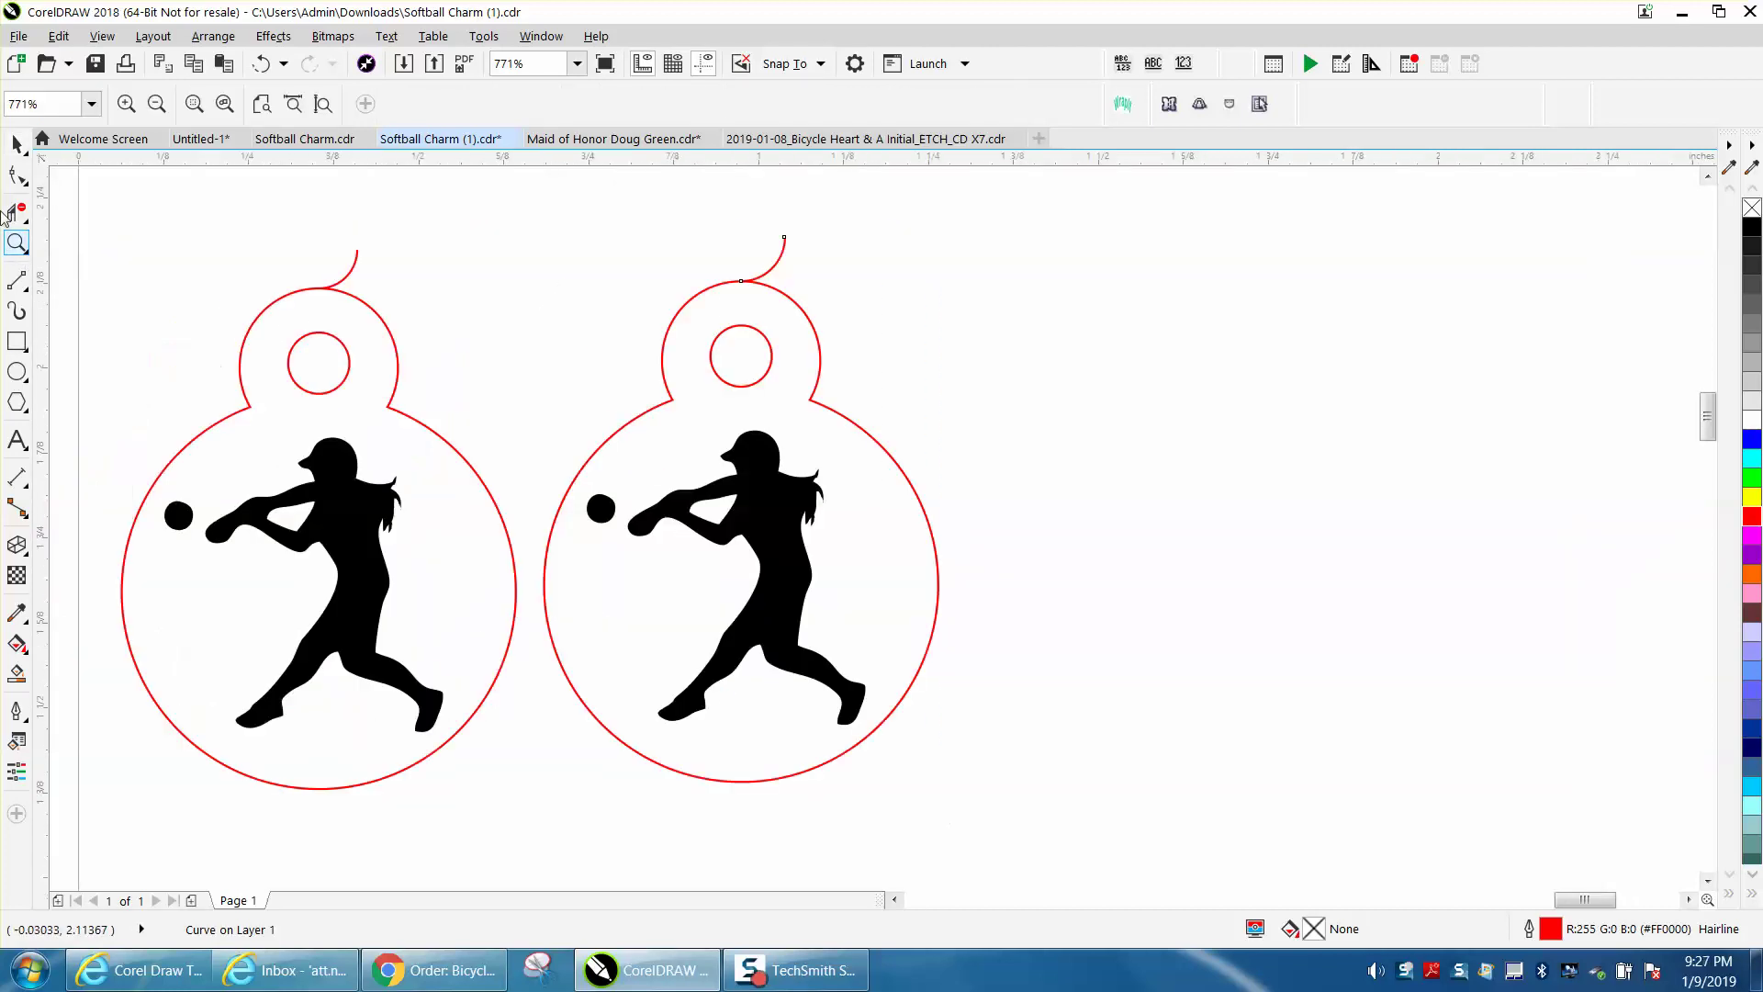
{"action": "left_click", "coordinate": [18, 144]}
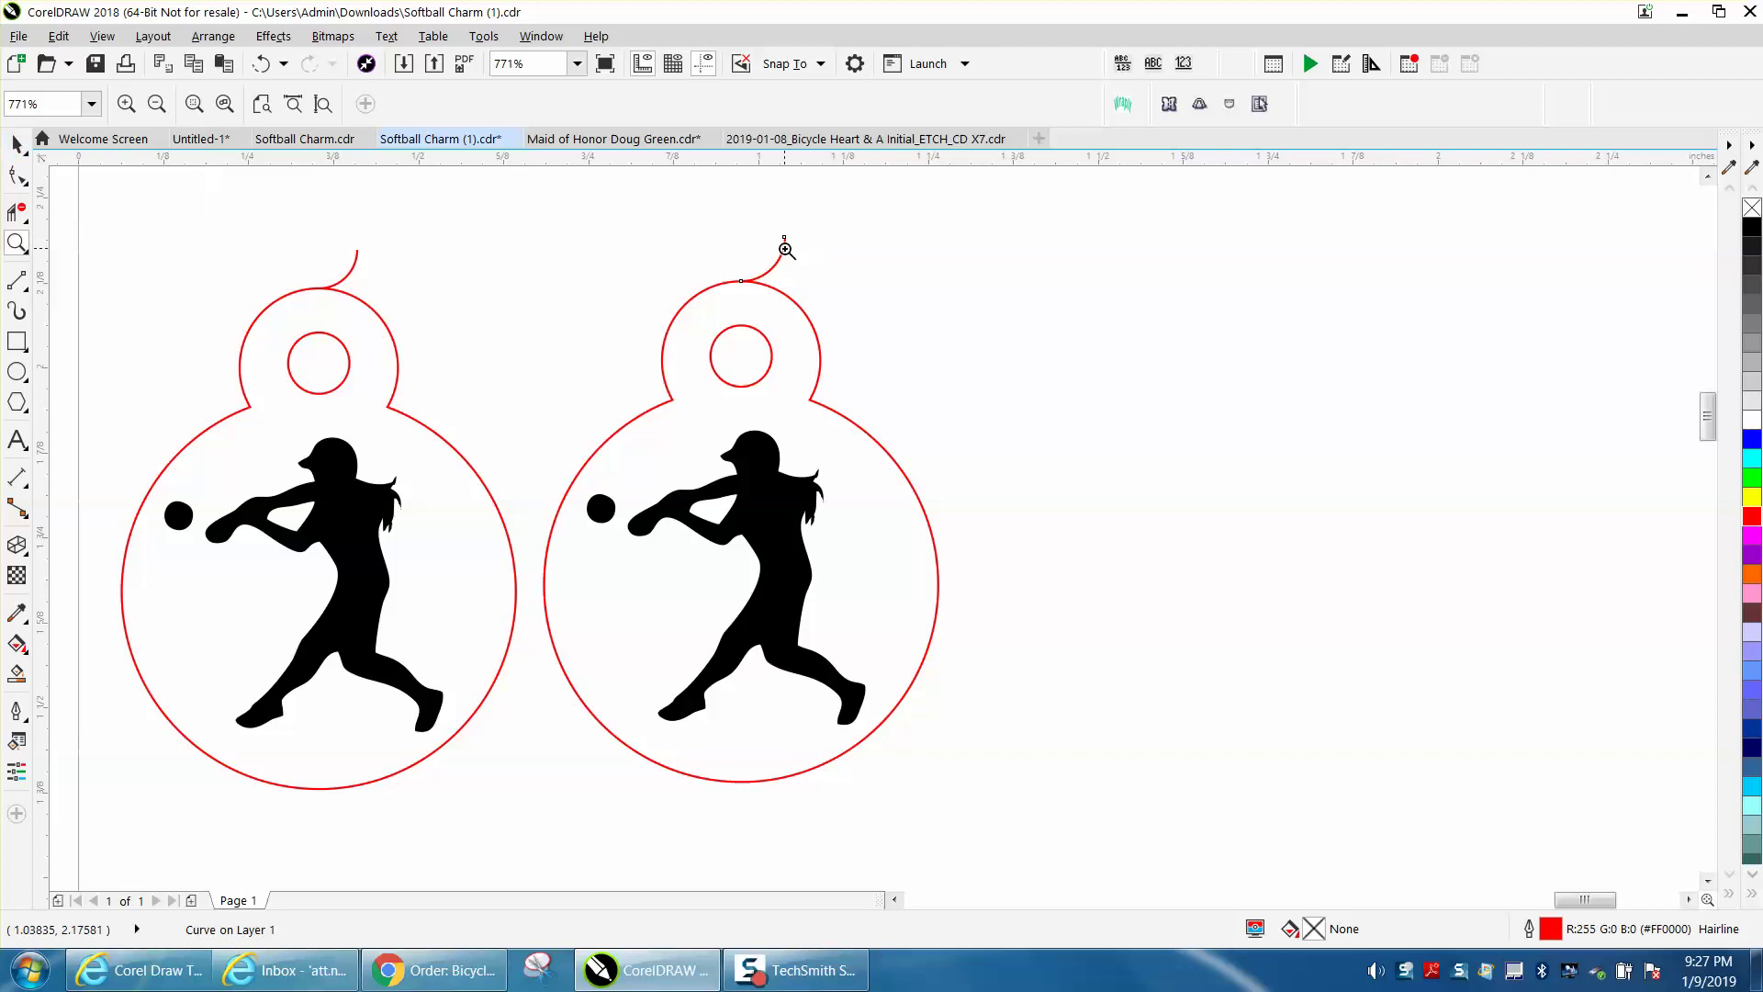
Select the arc and charm outline together and Combine them into one curve.
{"action": "left_click", "coordinate": [18, 144]}
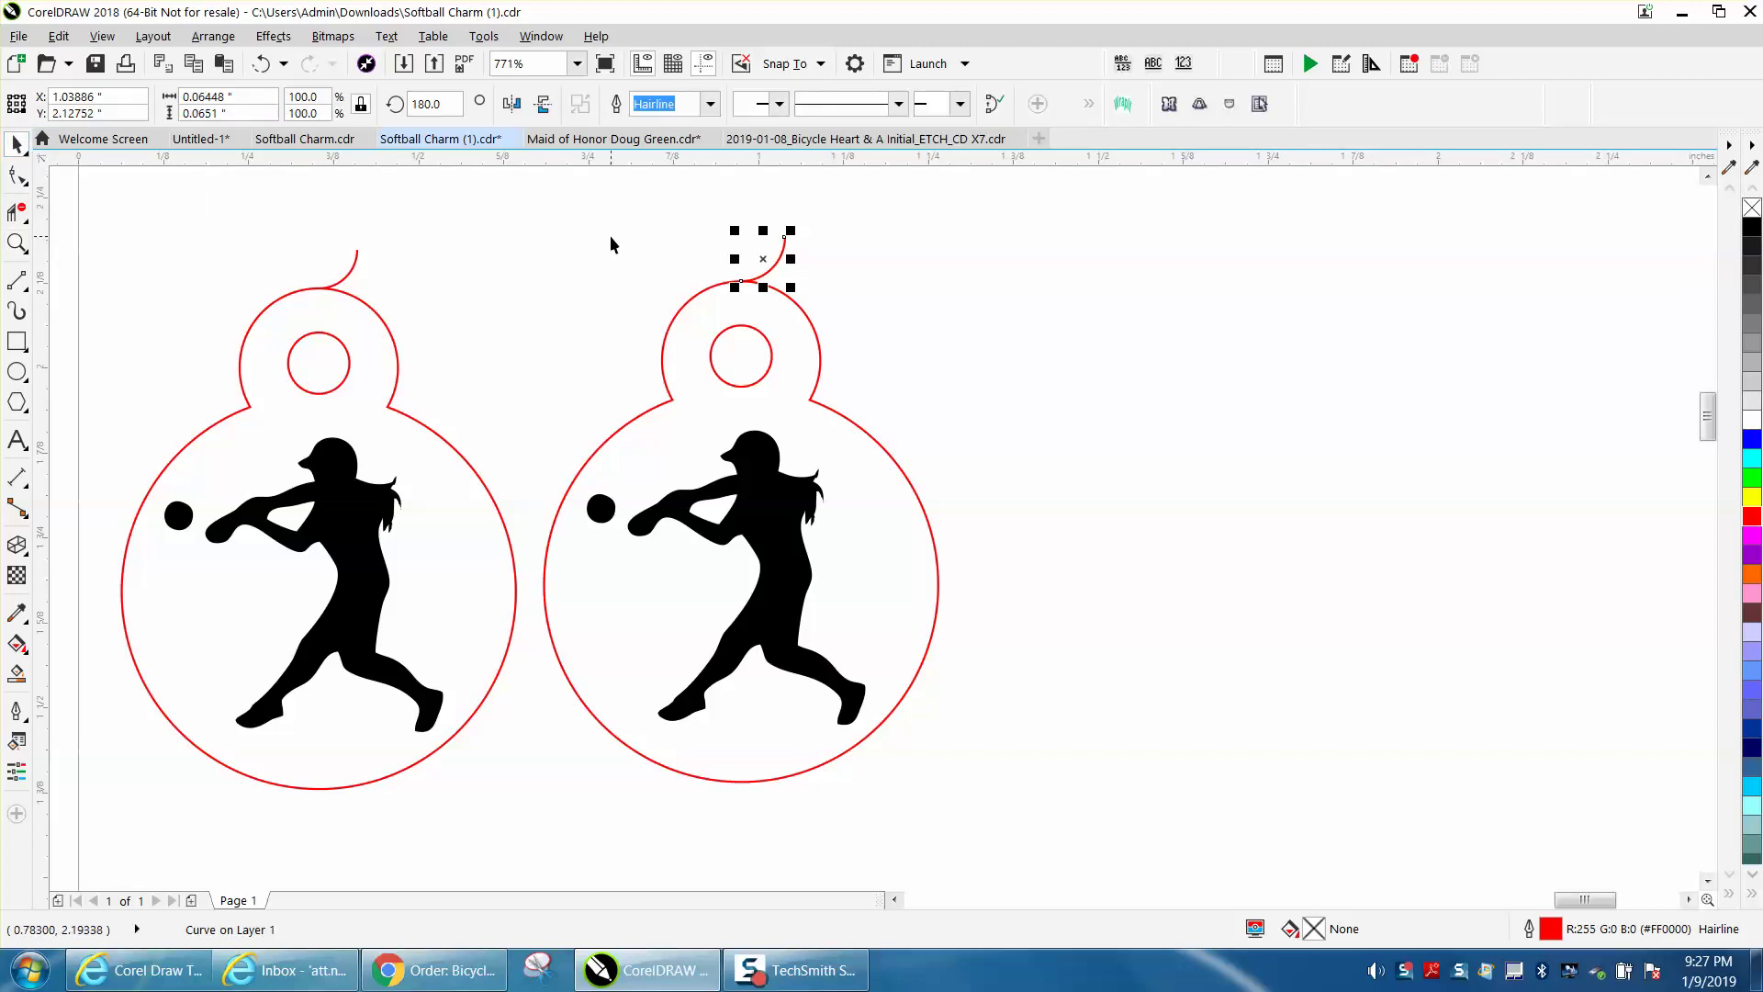
{"action": "left_click", "coordinate": [667, 410], "text": "shift"}
{"action": "left_click", "coordinate": [213, 36]}
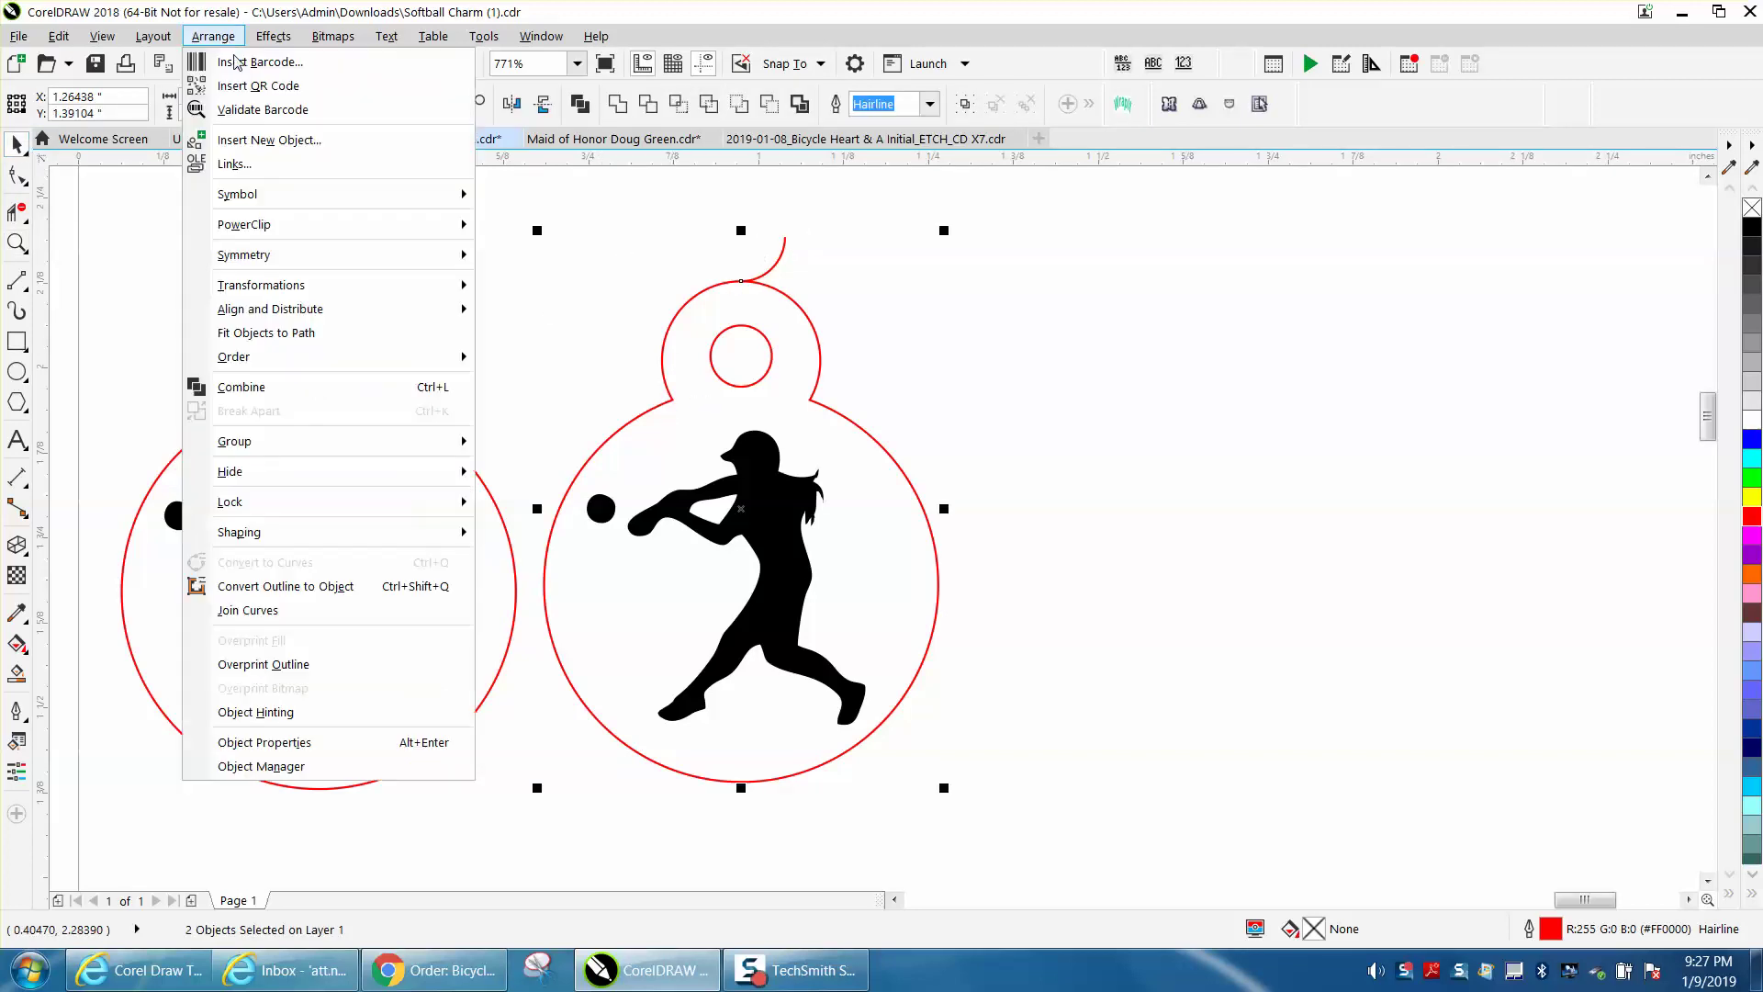
{"action": "left_click", "coordinate": [283, 395]}
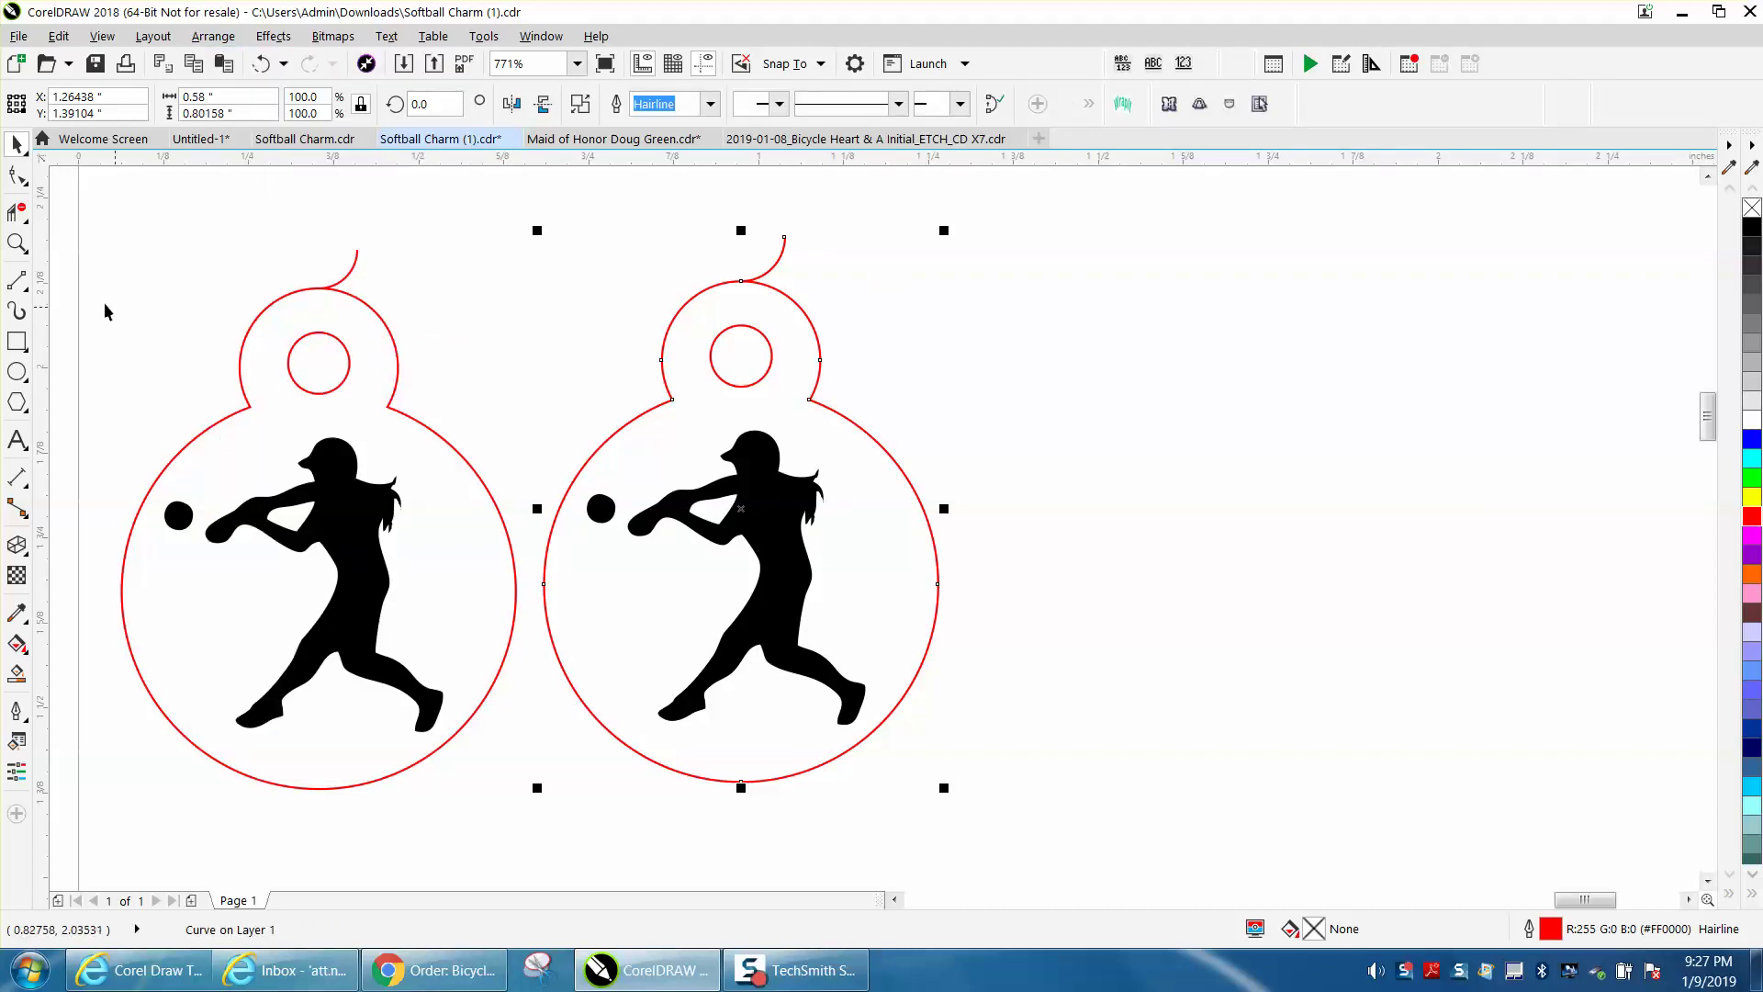
{"action": "left_click", "coordinate": [16, 243]}
Select the nodes at the arc's top end and apply Reverse Subpaths to the curve.
{"action": "left_click_drag", "start_coordinate": [550, 217], "coordinate": [1019, 494]}
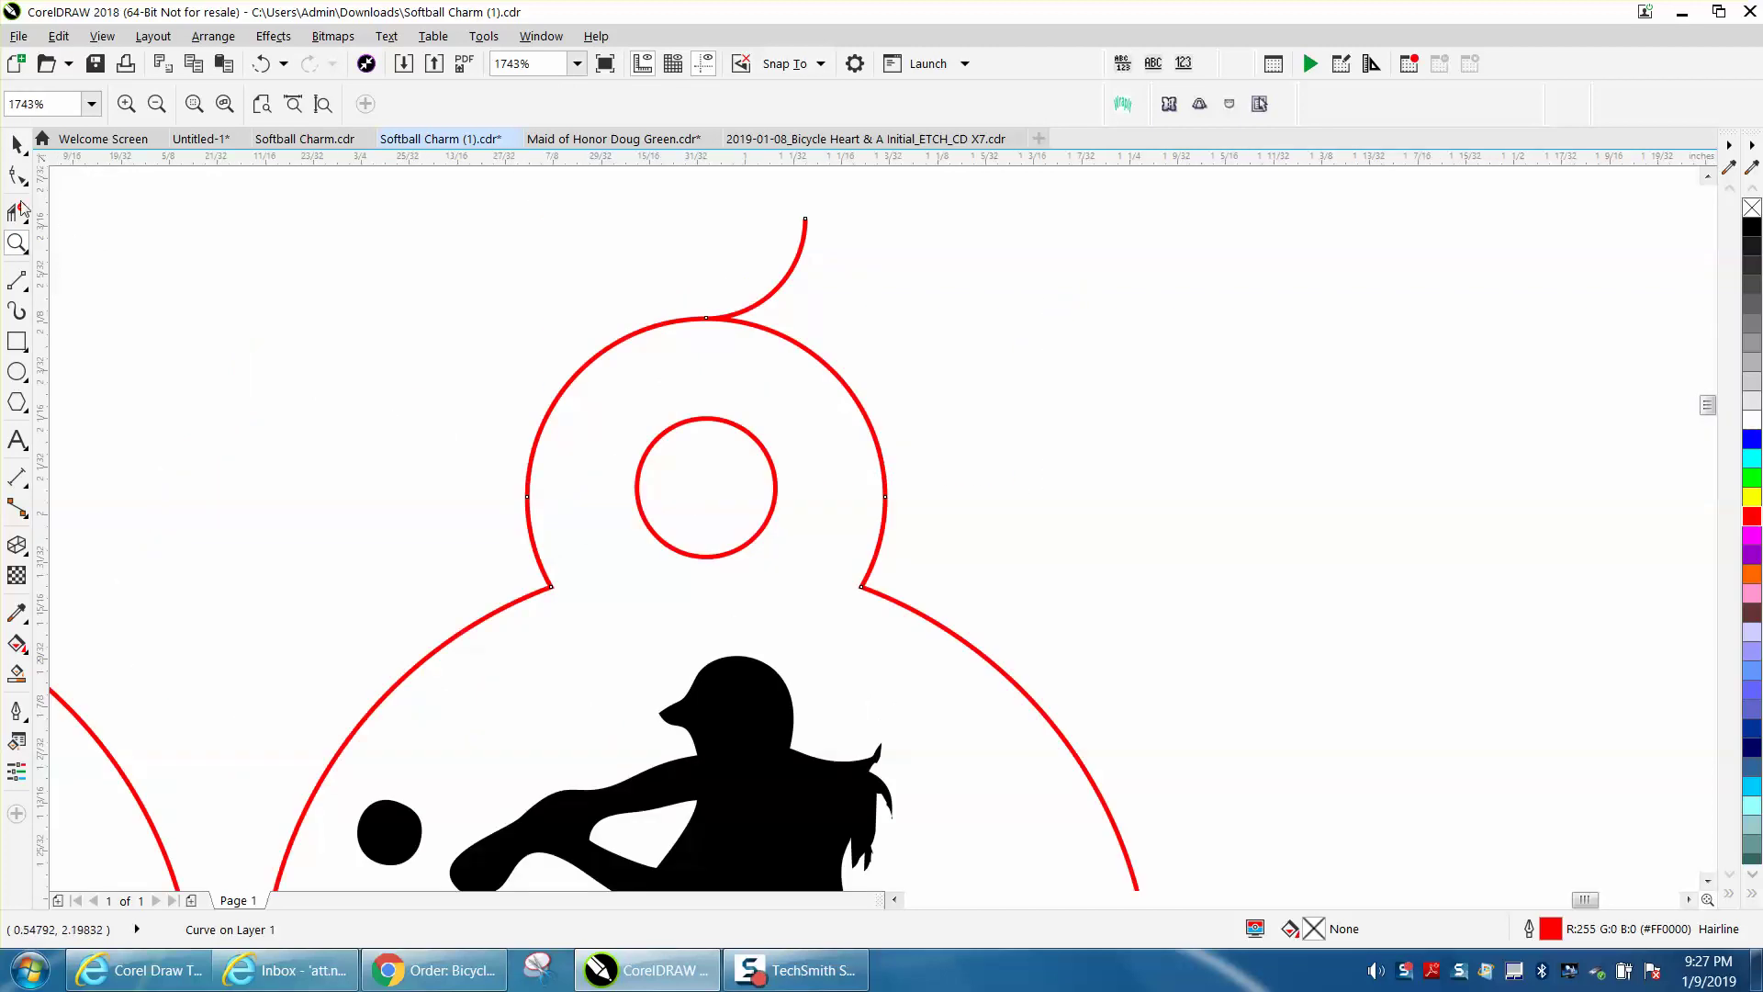
{"action": "left_click", "coordinate": [16, 174]}
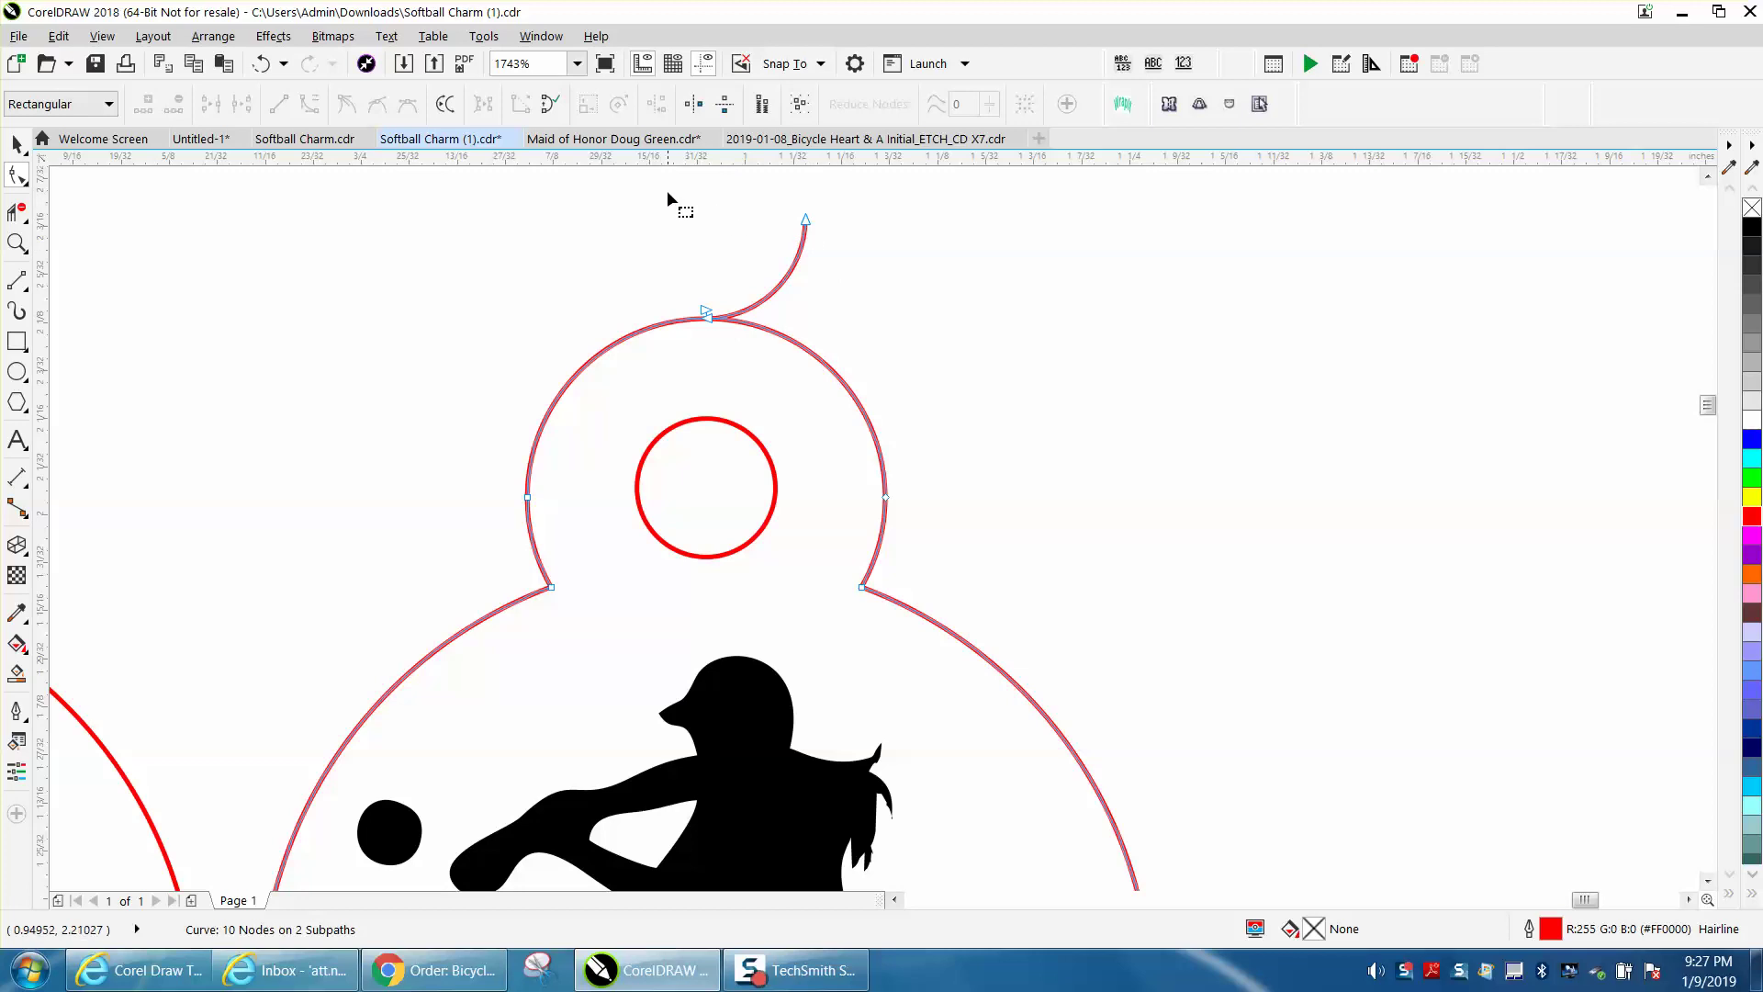
{"action": "left_click_drag", "start_coordinate": [666, 190], "coordinate": [863, 360]}
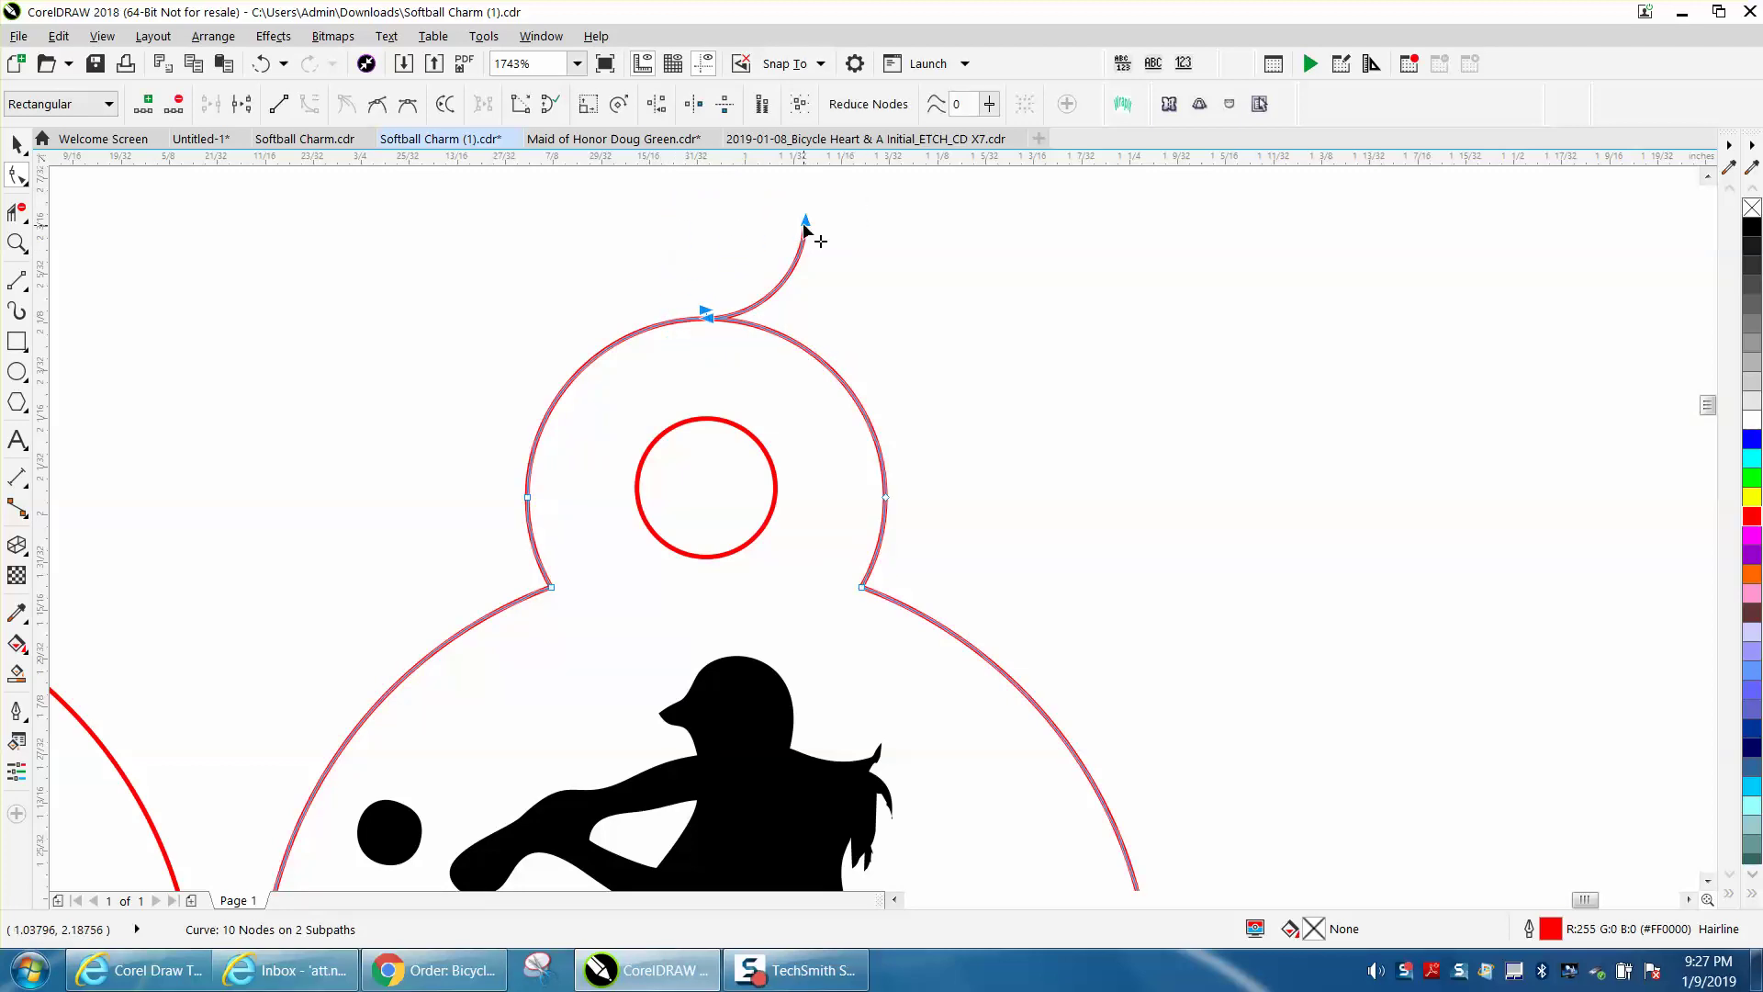
{"action": "right_click", "coordinate": [805, 225]}
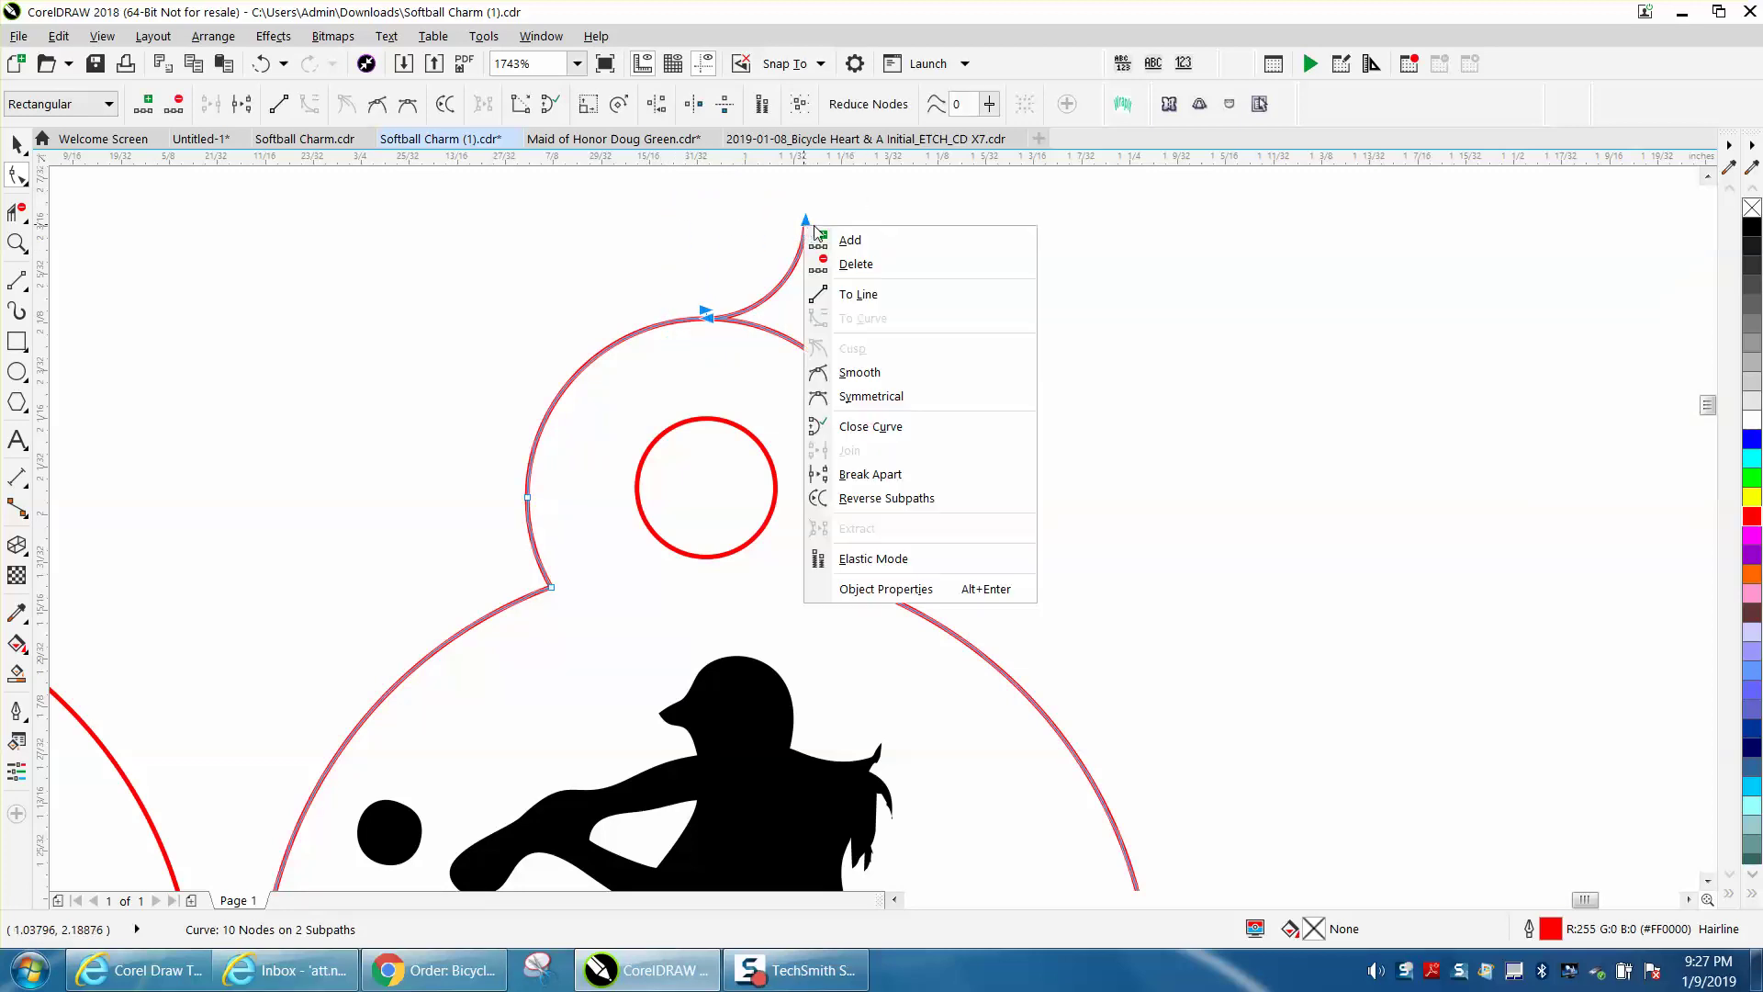
{"action": "left_click", "coordinate": [909, 498]}
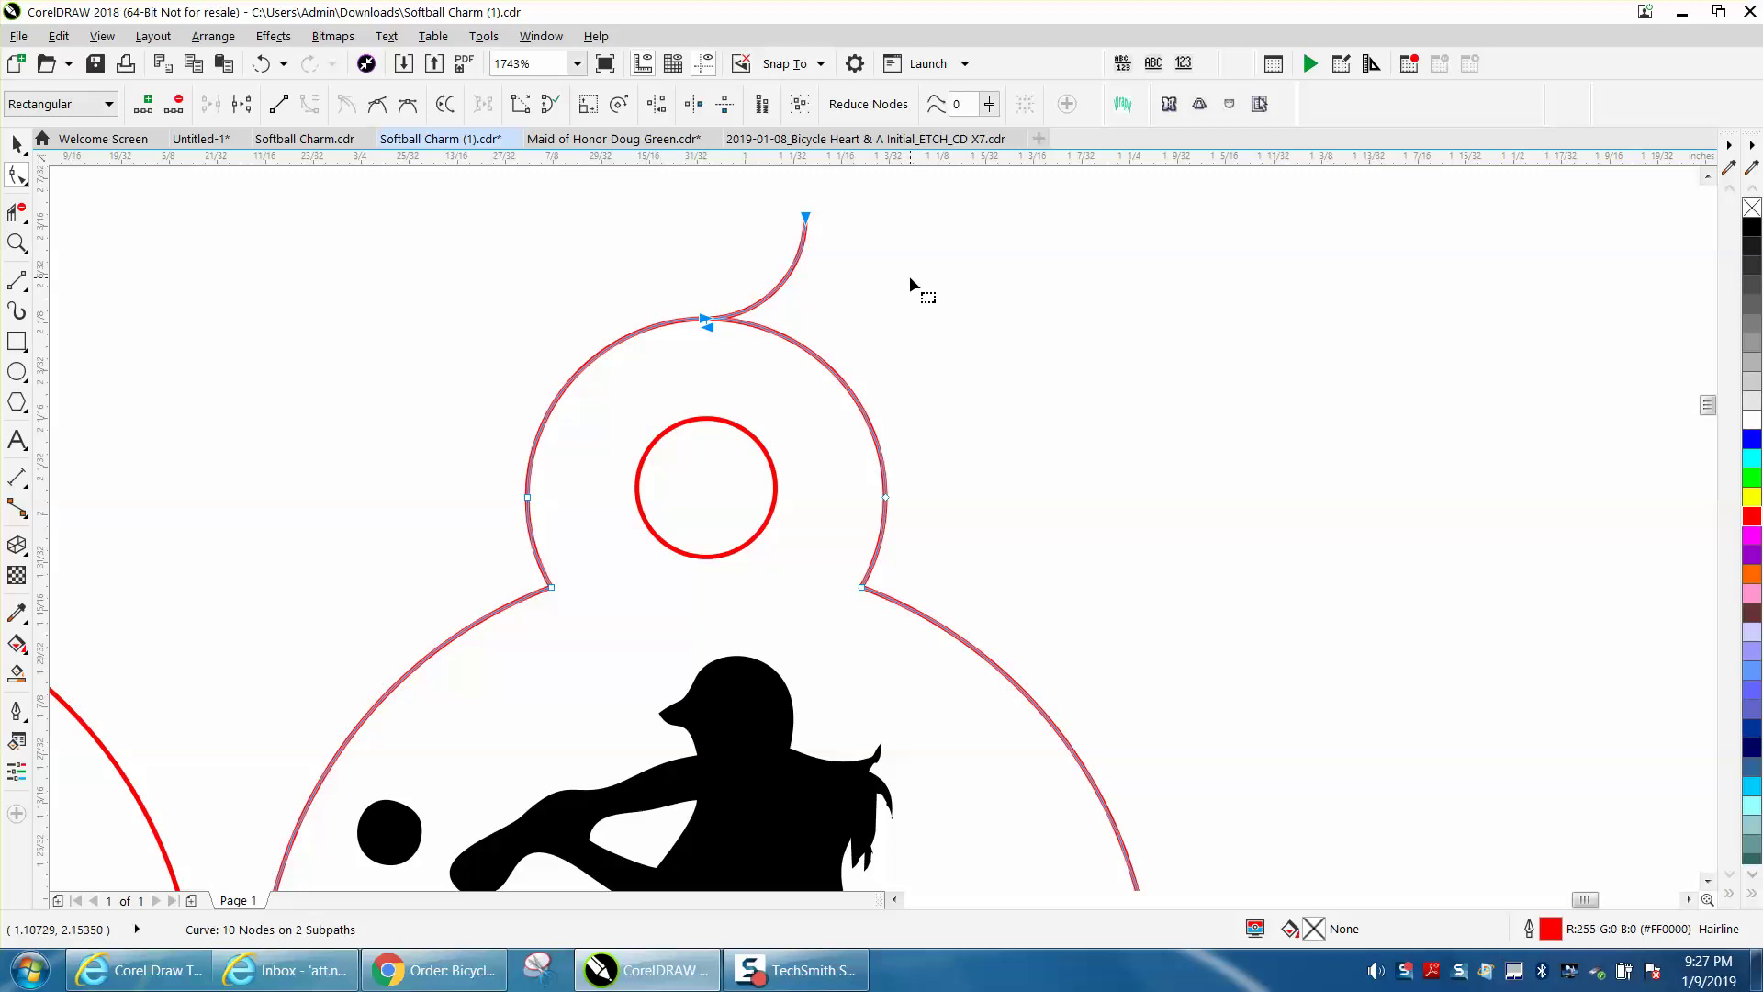
{"action": "left_click", "coordinate": [830, 230]}
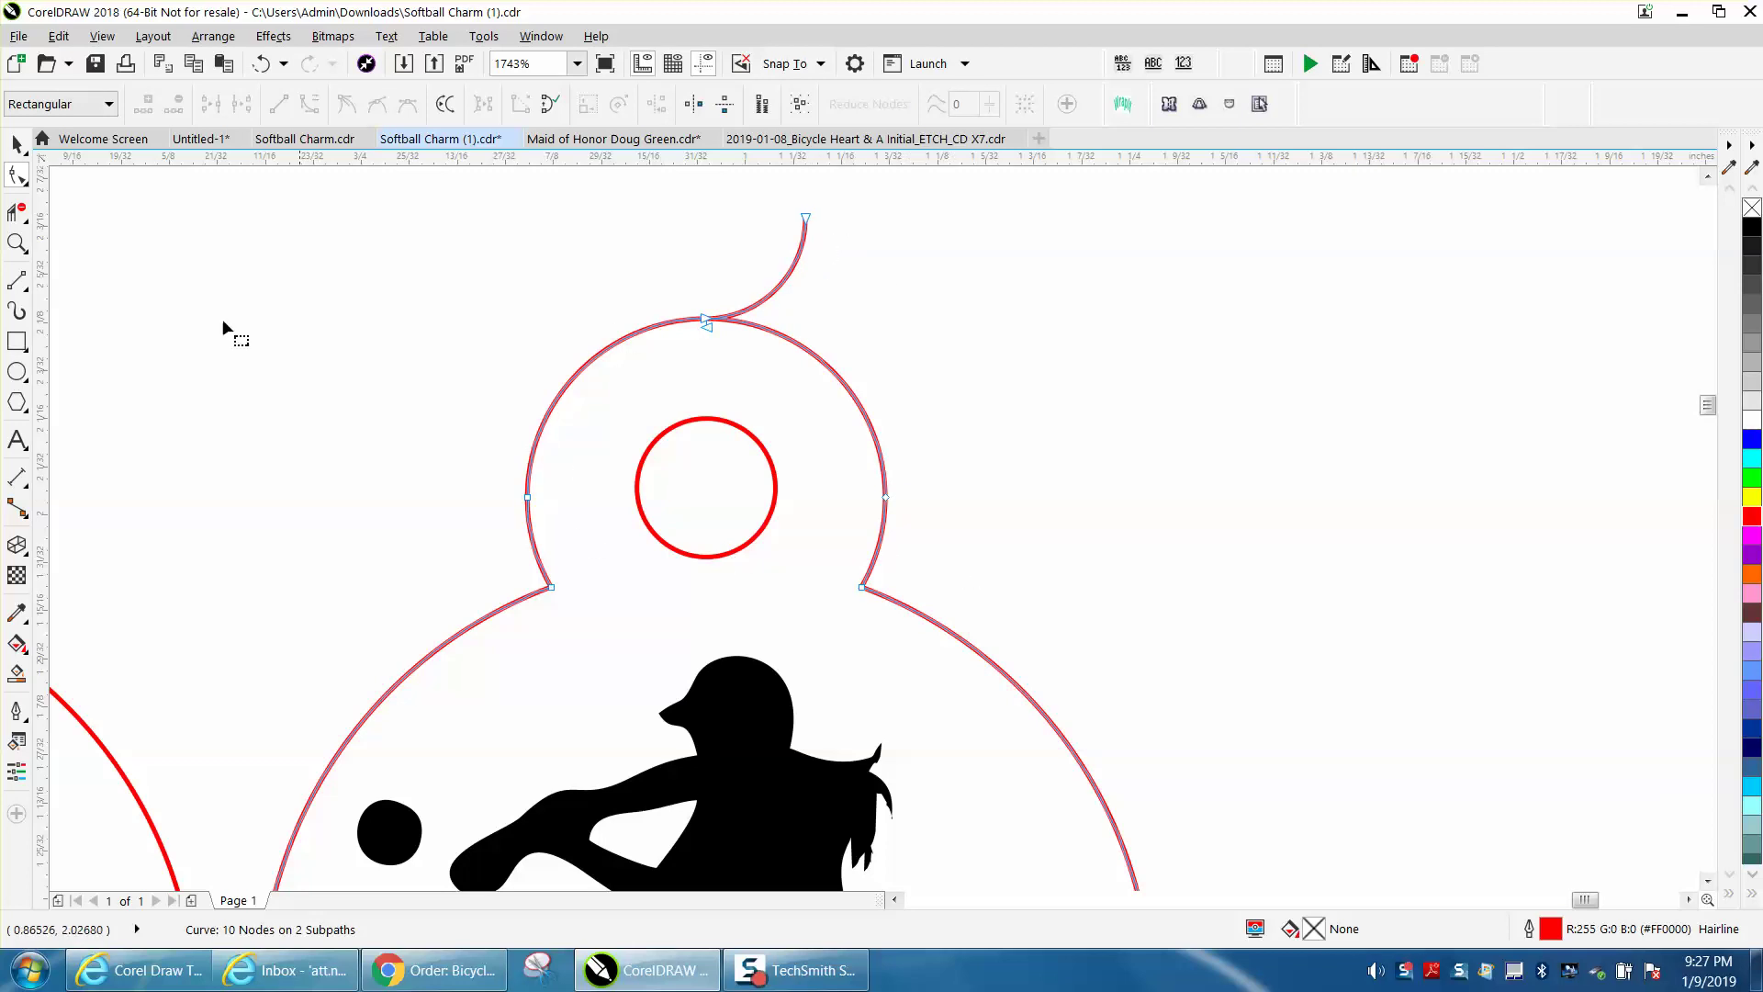
{"action": "left_click", "coordinate": [17, 144]}
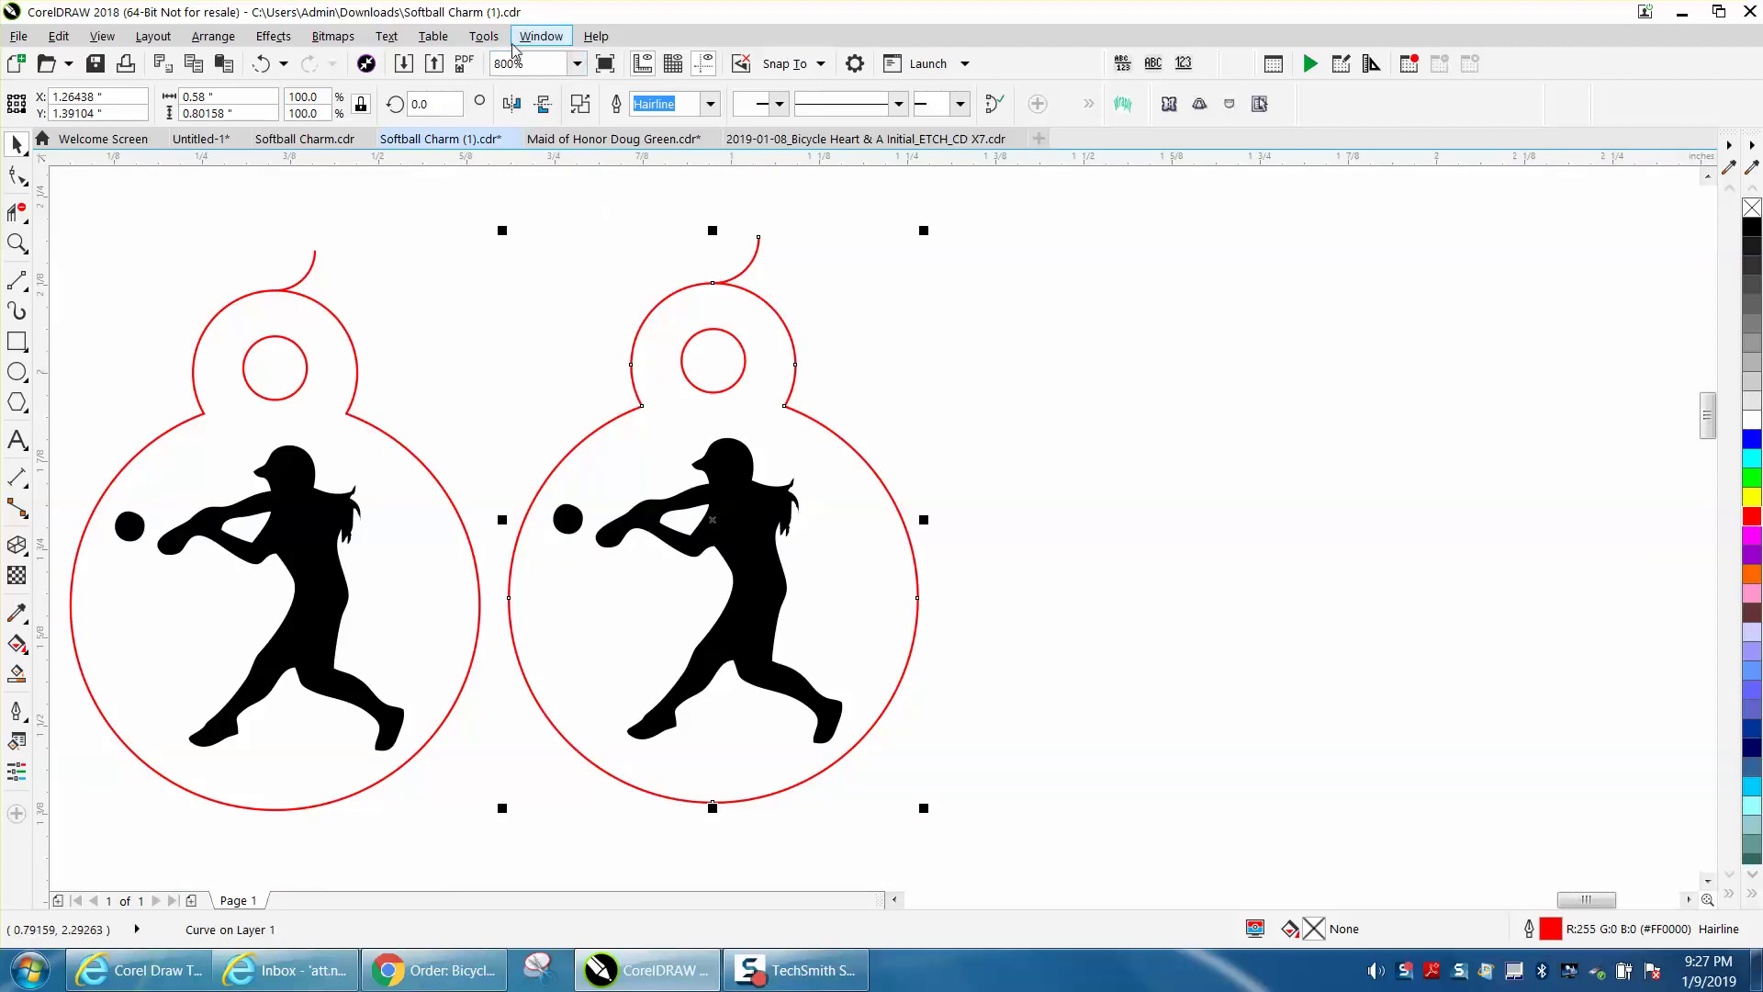
Delete the left charm's silhouette, hole and red outline, then zoom onto the remaining charm.
{"action": "left_click", "coordinate": [538, 38]}
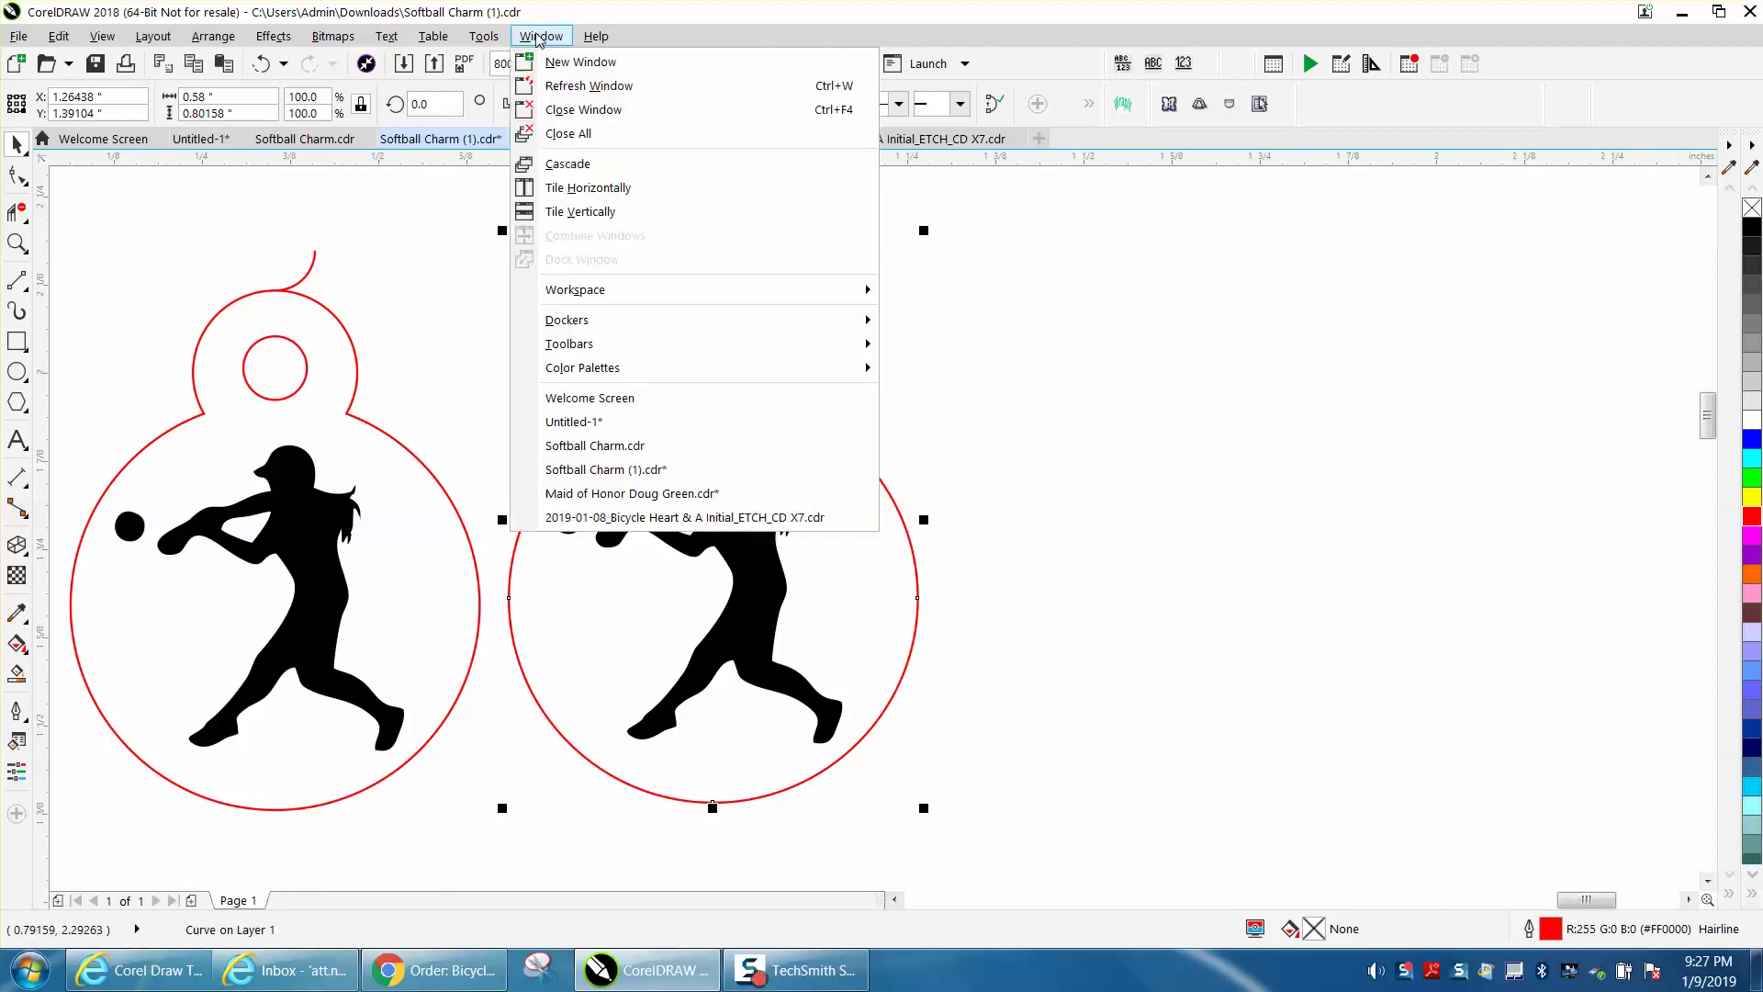
{"action": "left_click", "coordinate": [439, 237]}
{"action": "scroll", "coordinate": [439, 237], "scroll_direction": "down", "scroll_amount": 3}
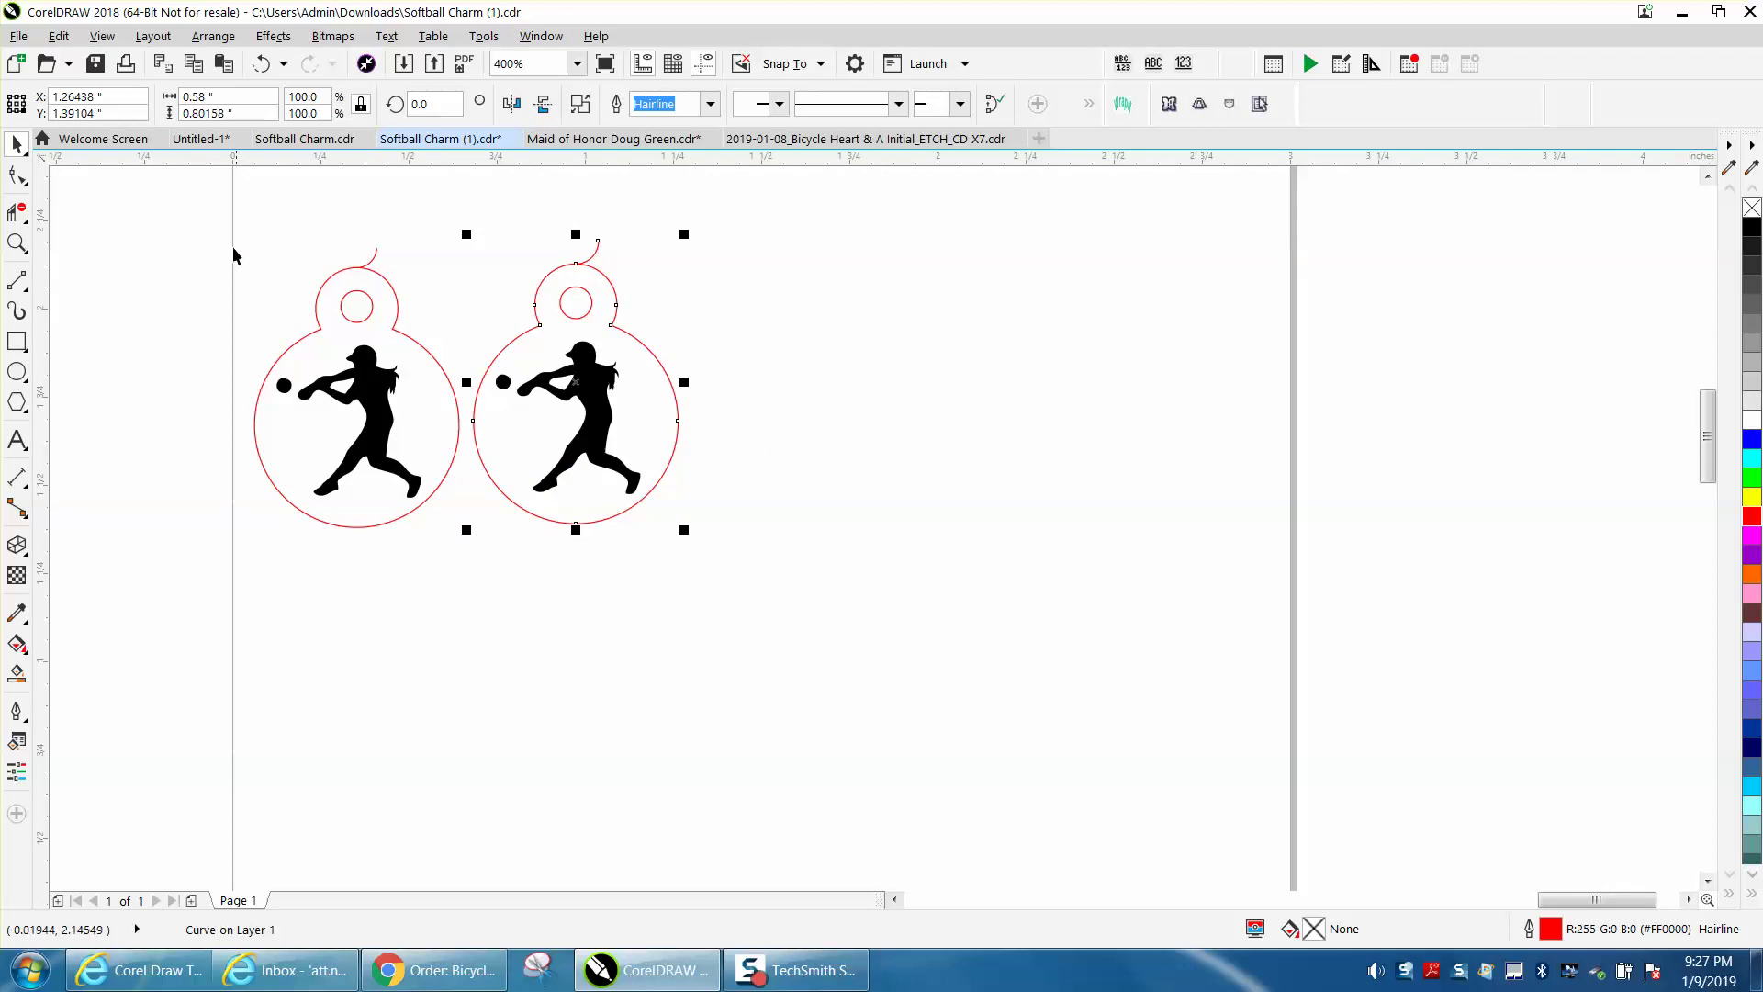
{"action": "left_click_drag", "start_coordinate": [226, 261], "coordinate": [489, 532]}
{"action": "key", "text": "Delete"}
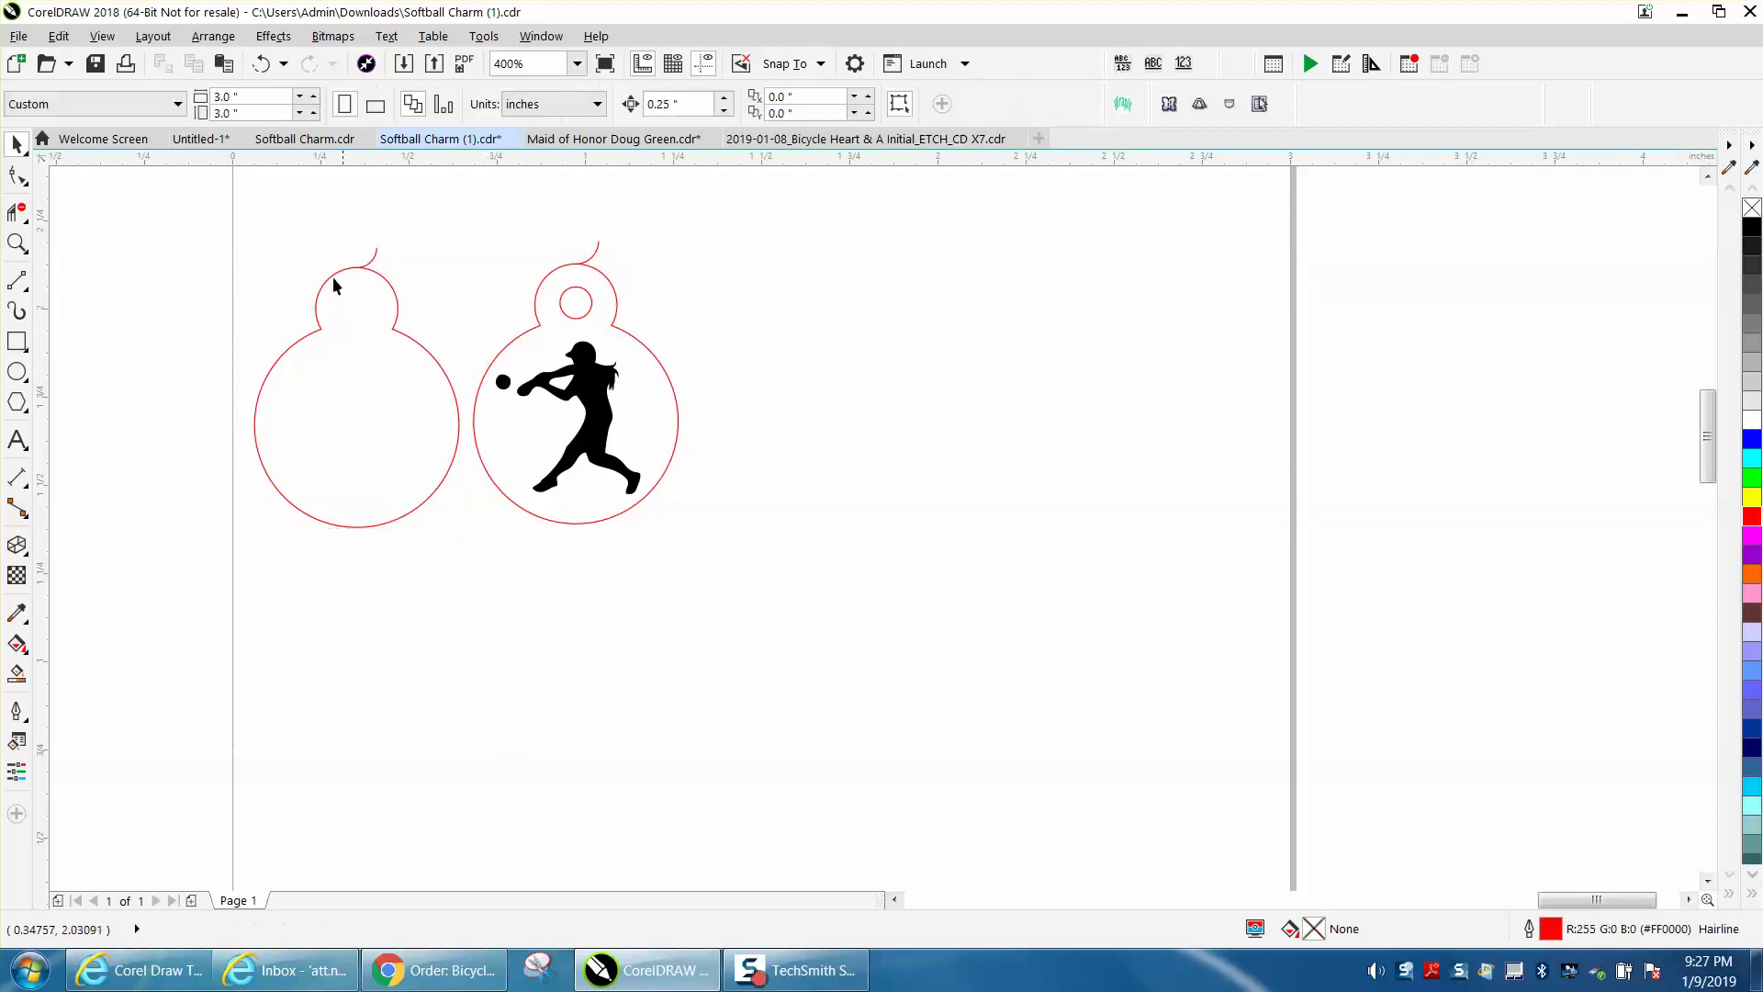
{"action": "left_click", "coordinate": [338, 273]}
{"action": "key", "text": "Delete"}
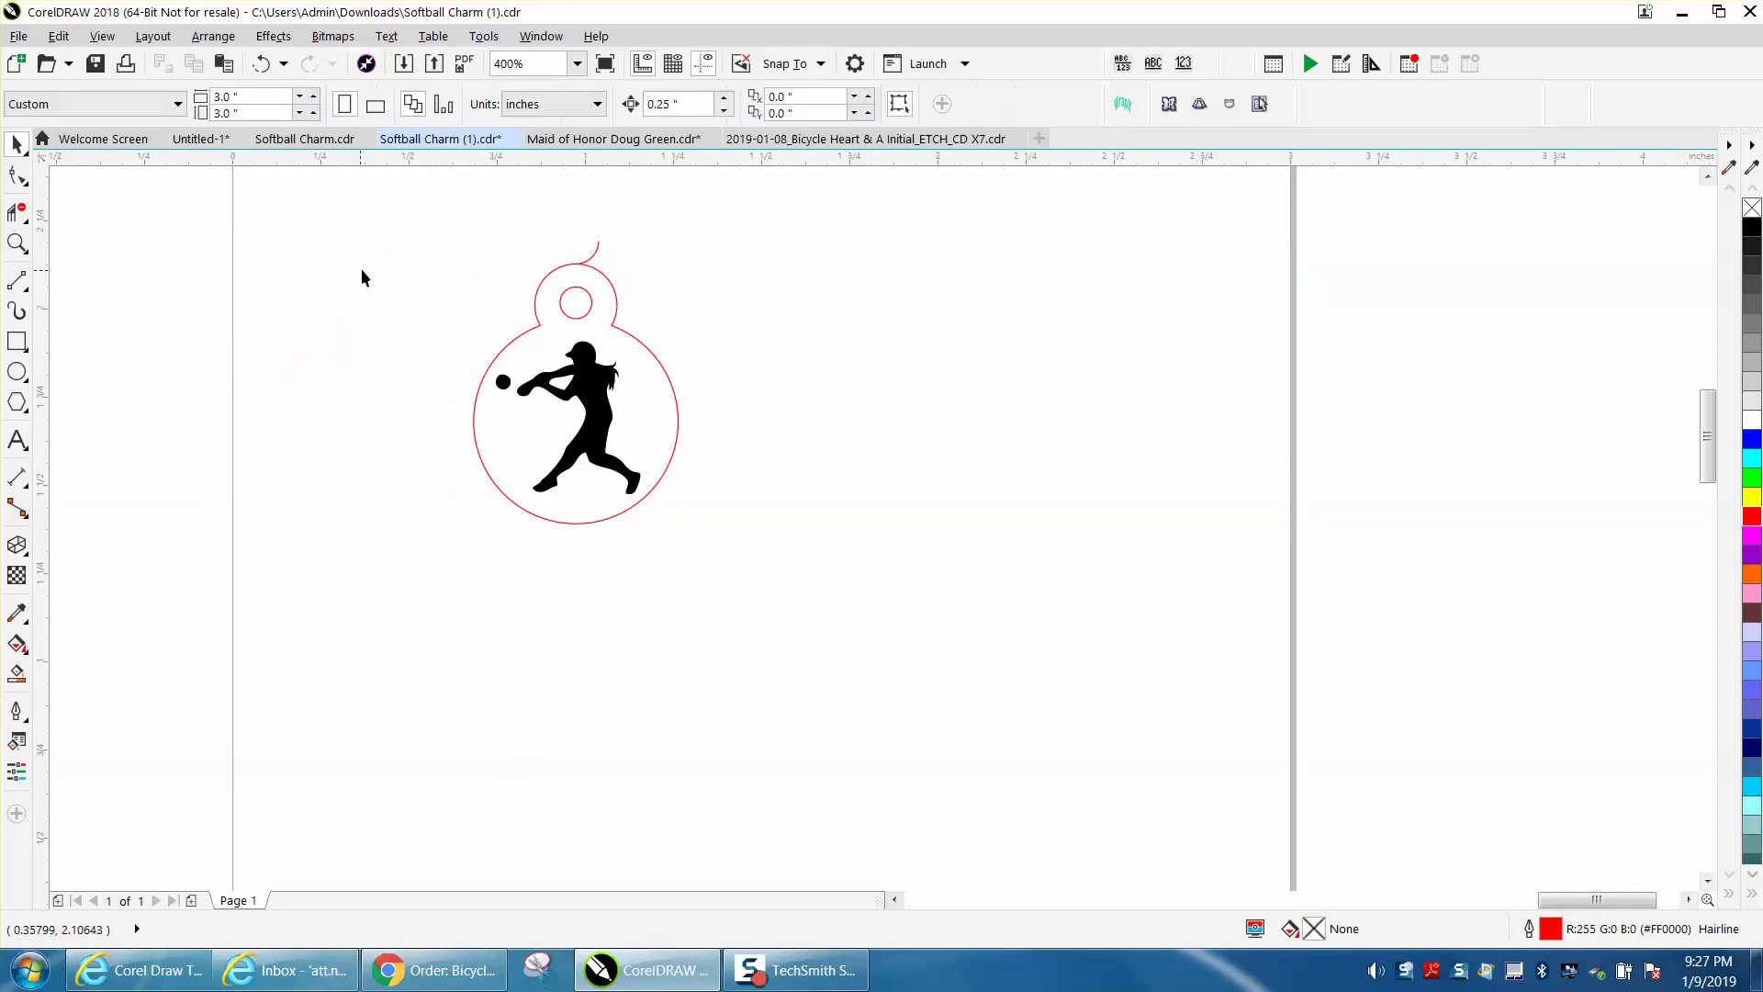
{"action": "left_click", "coordinate": [17, 242]}
{"action": "left_click_drag", "start_coordinate": [425, 237], "coordinate": [769, 557]}
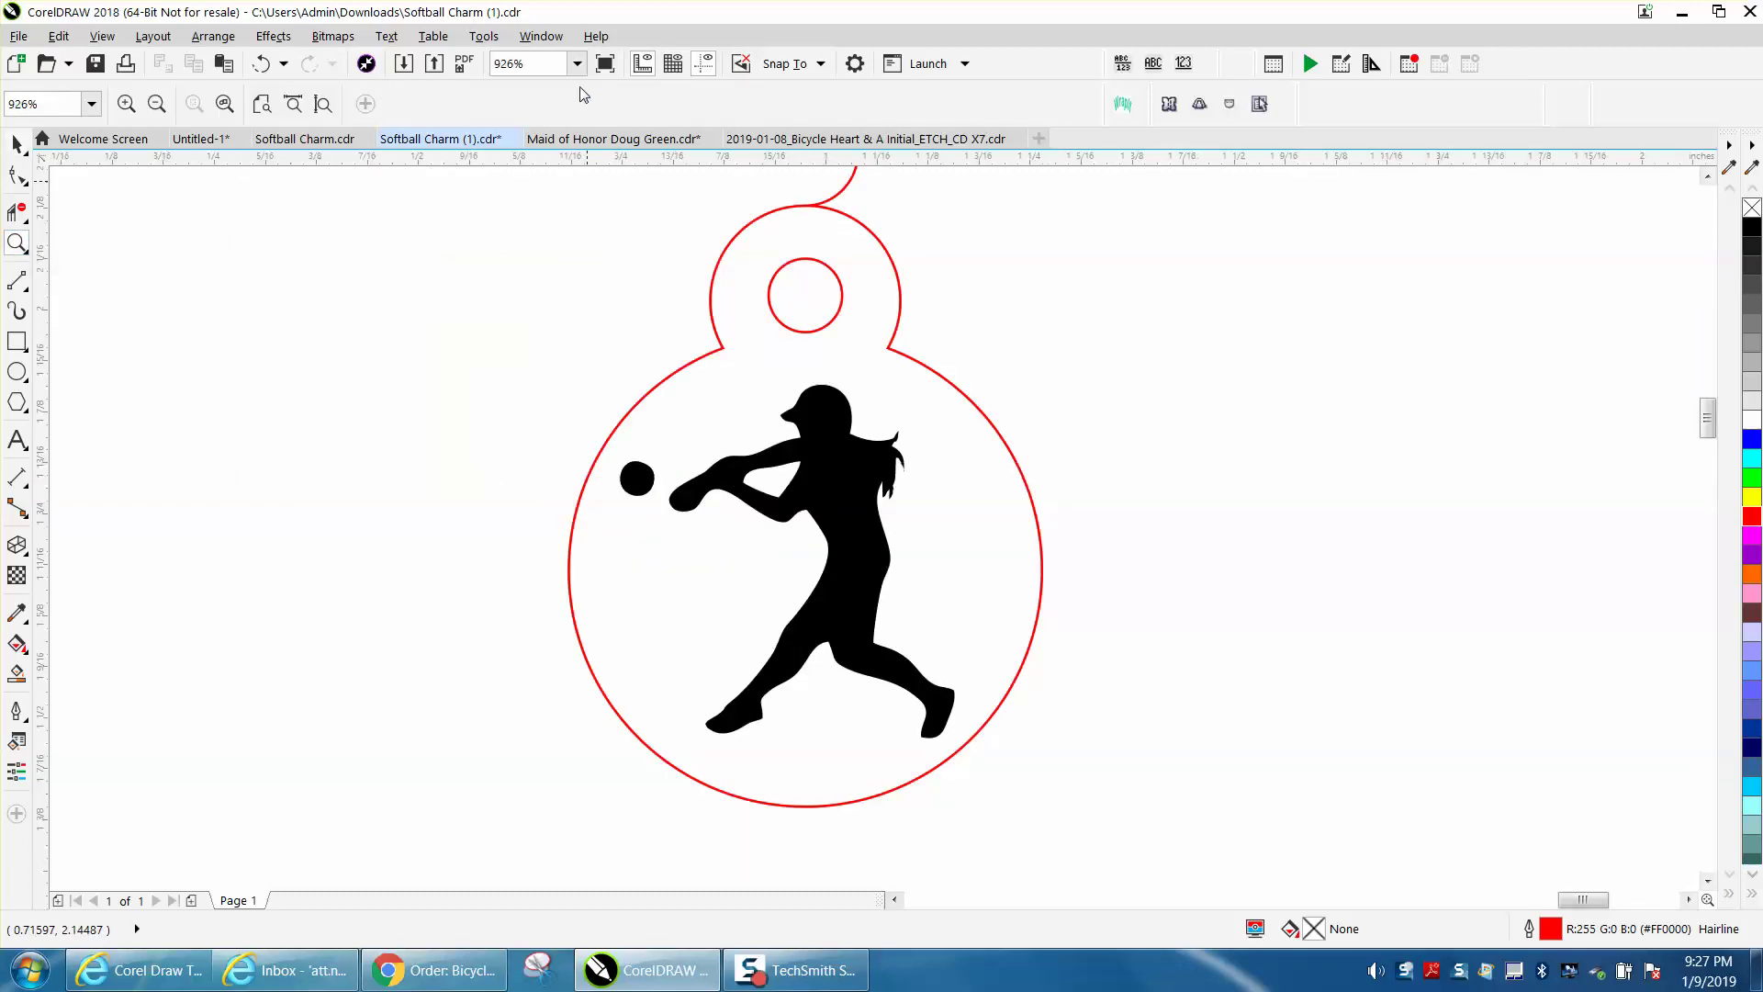
Open the Object Manager docker and expand Layer 1 to list its objects.
{"action": "left_click", "coordinate": [541, 36]}
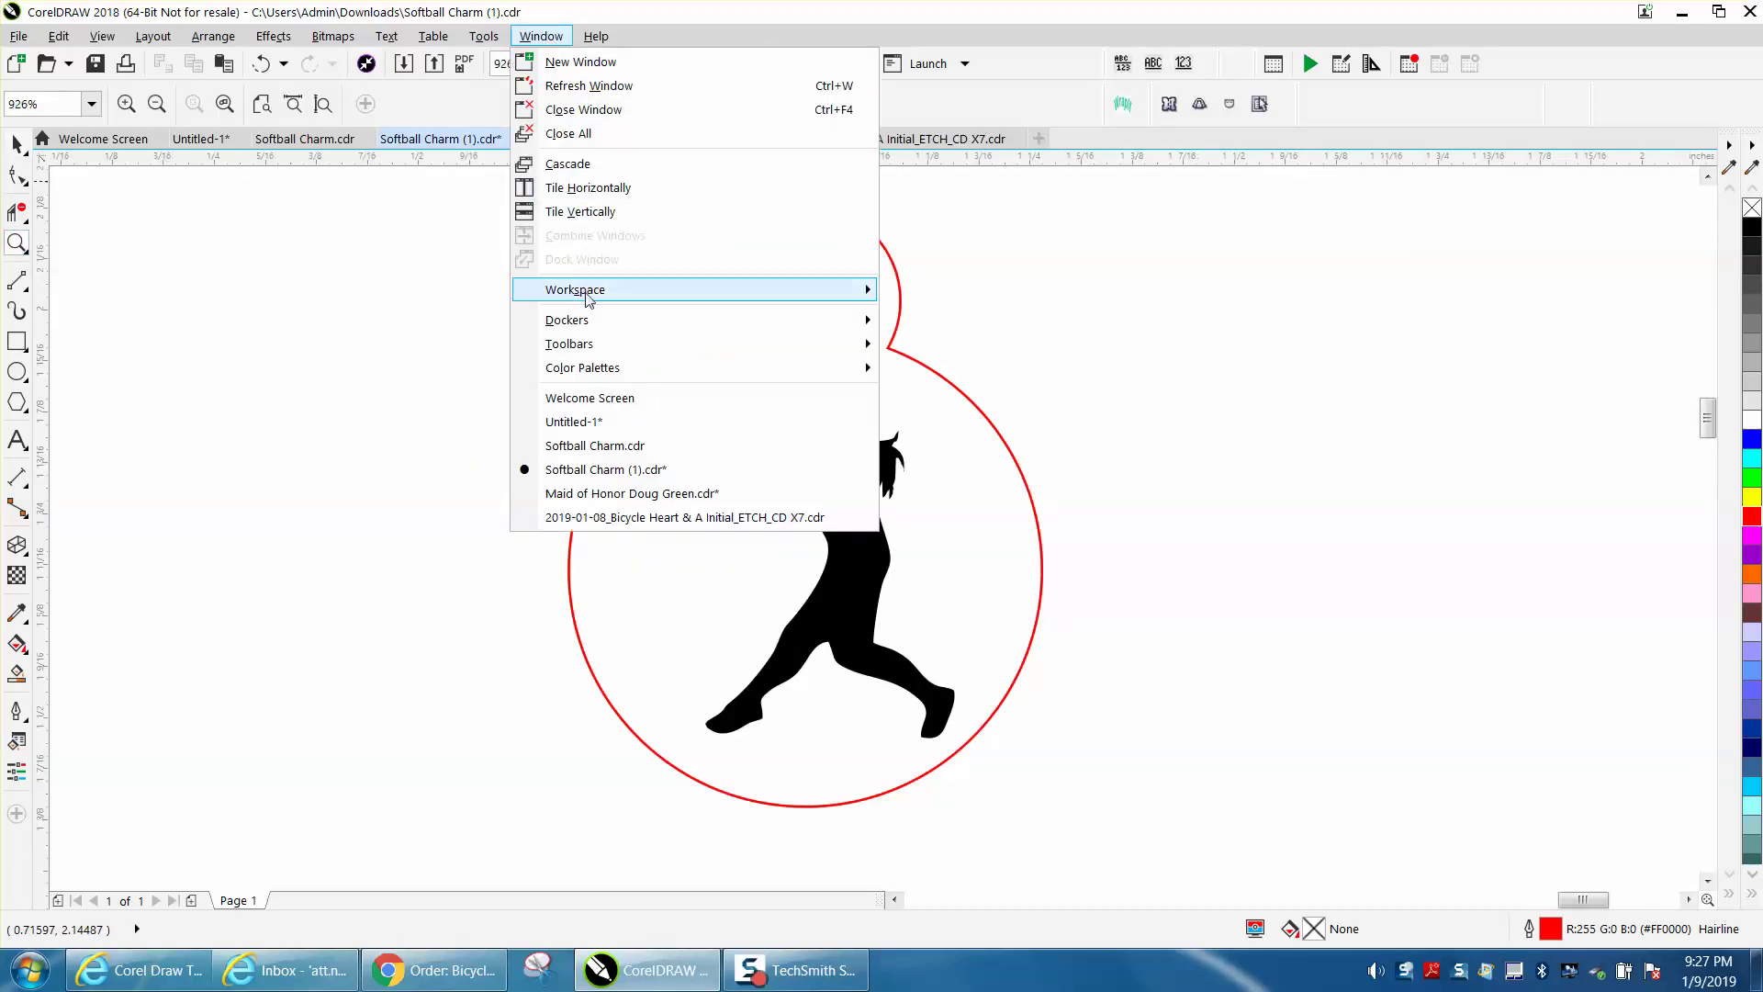
{"action": "mouse_move", "coordinate": [730, 322]}
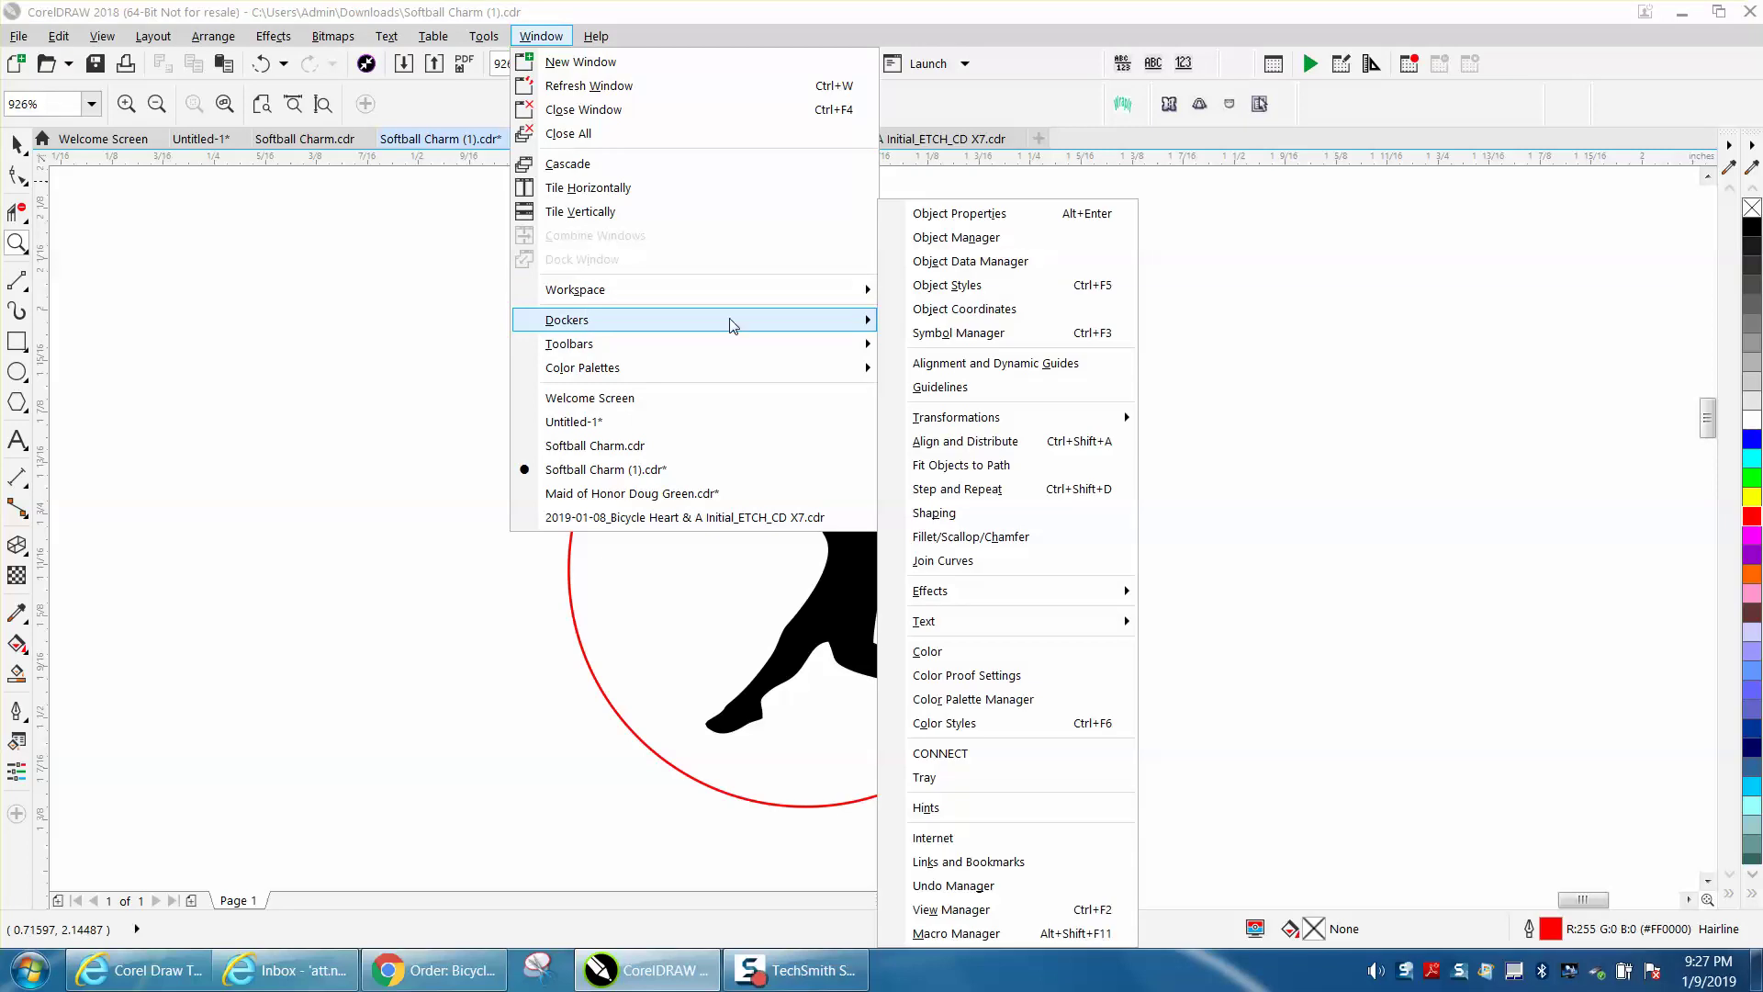
{"action": "left_click", "coordinate": [961, 239]}
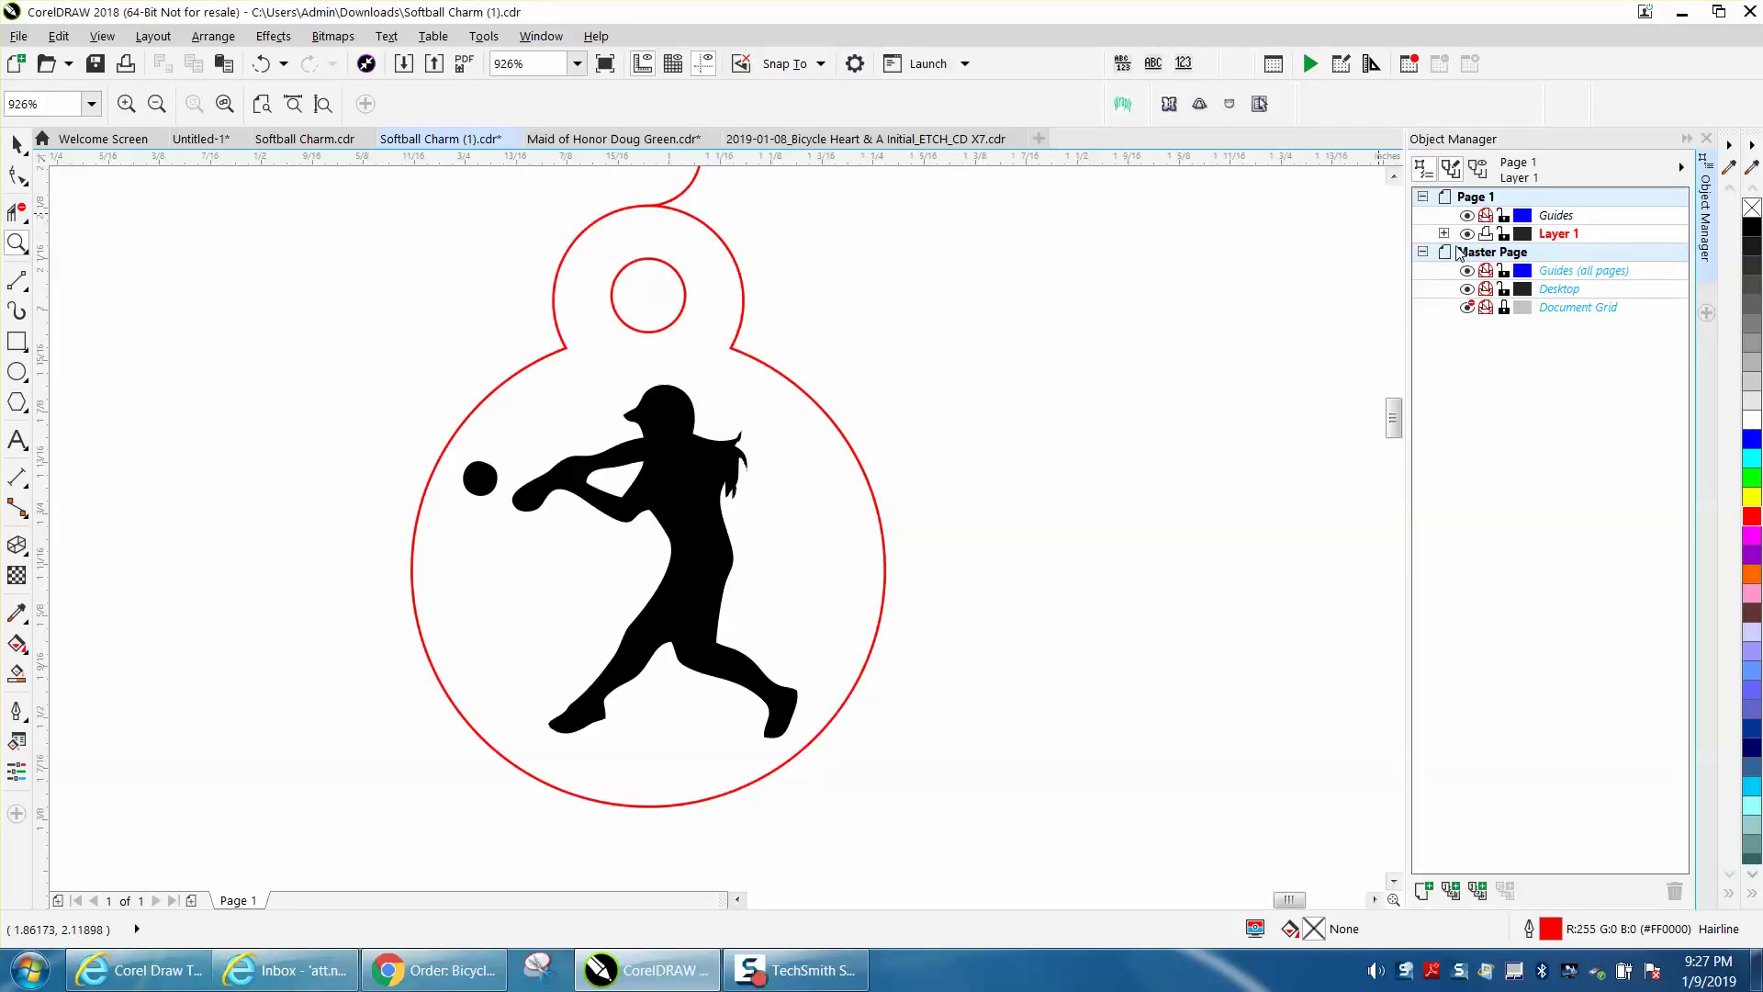
{"action": "left_click", "coordinate": [1444, 233]}
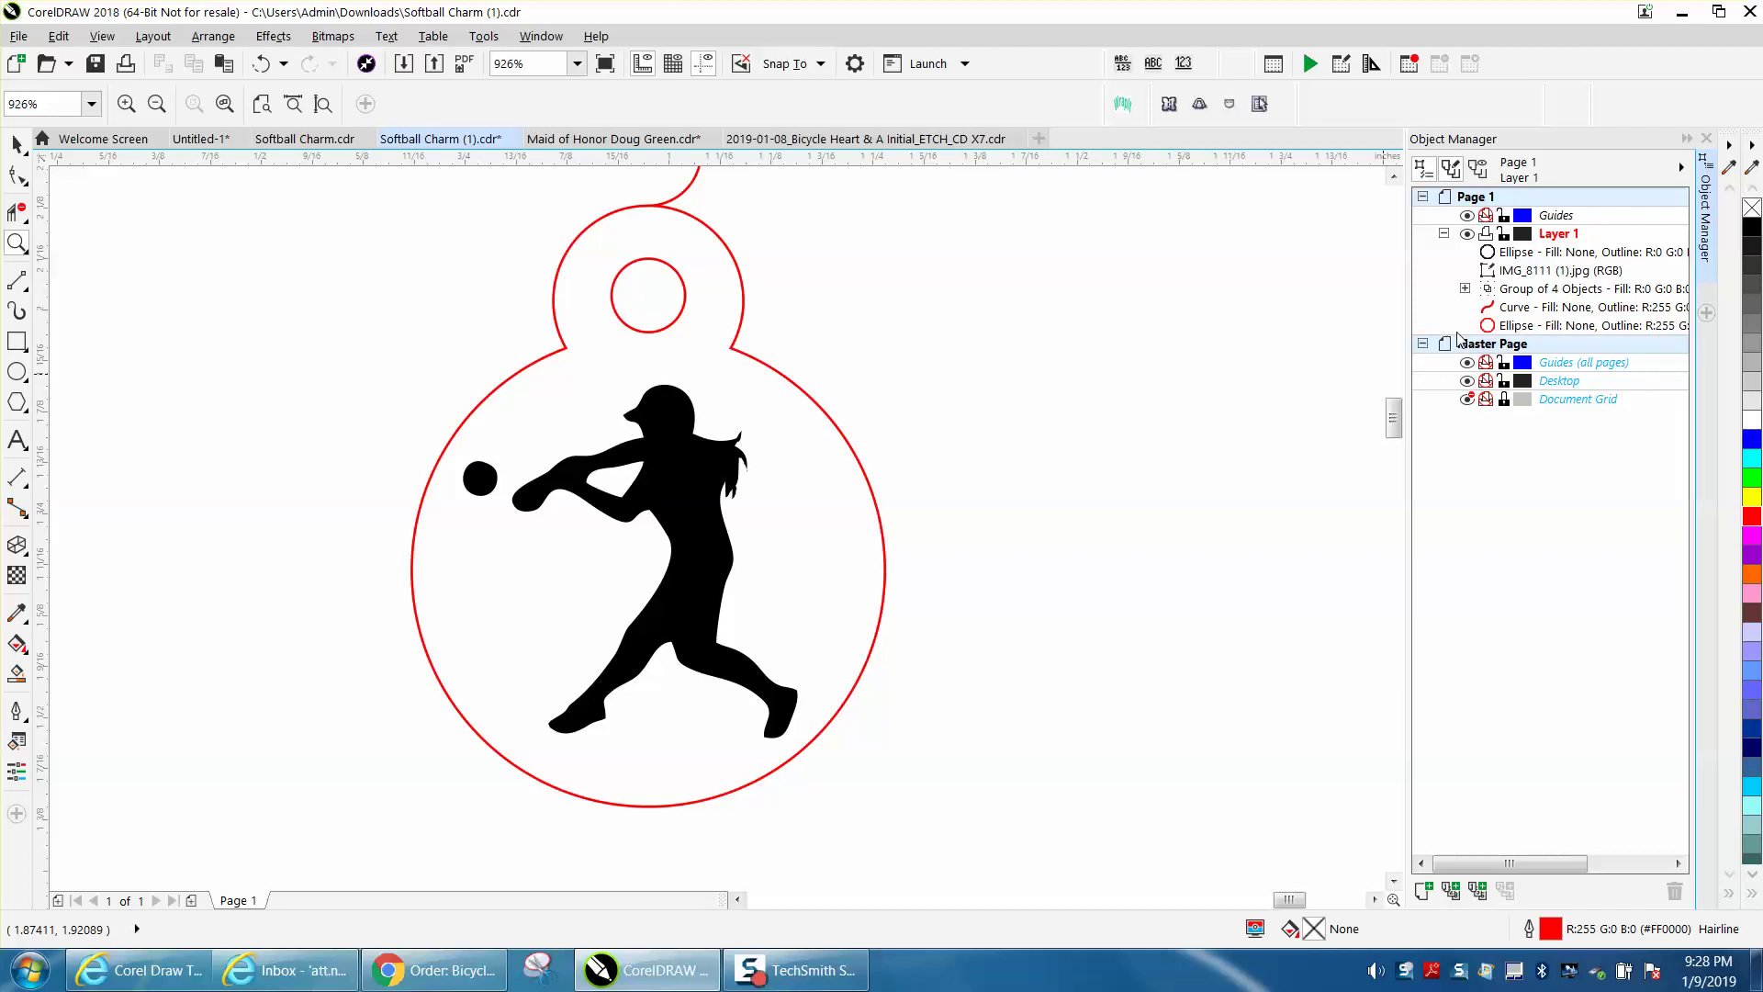
{"action": "left_click_drag", "start_coordinate": [1035, 339], "coordinate": [1046, 347]}
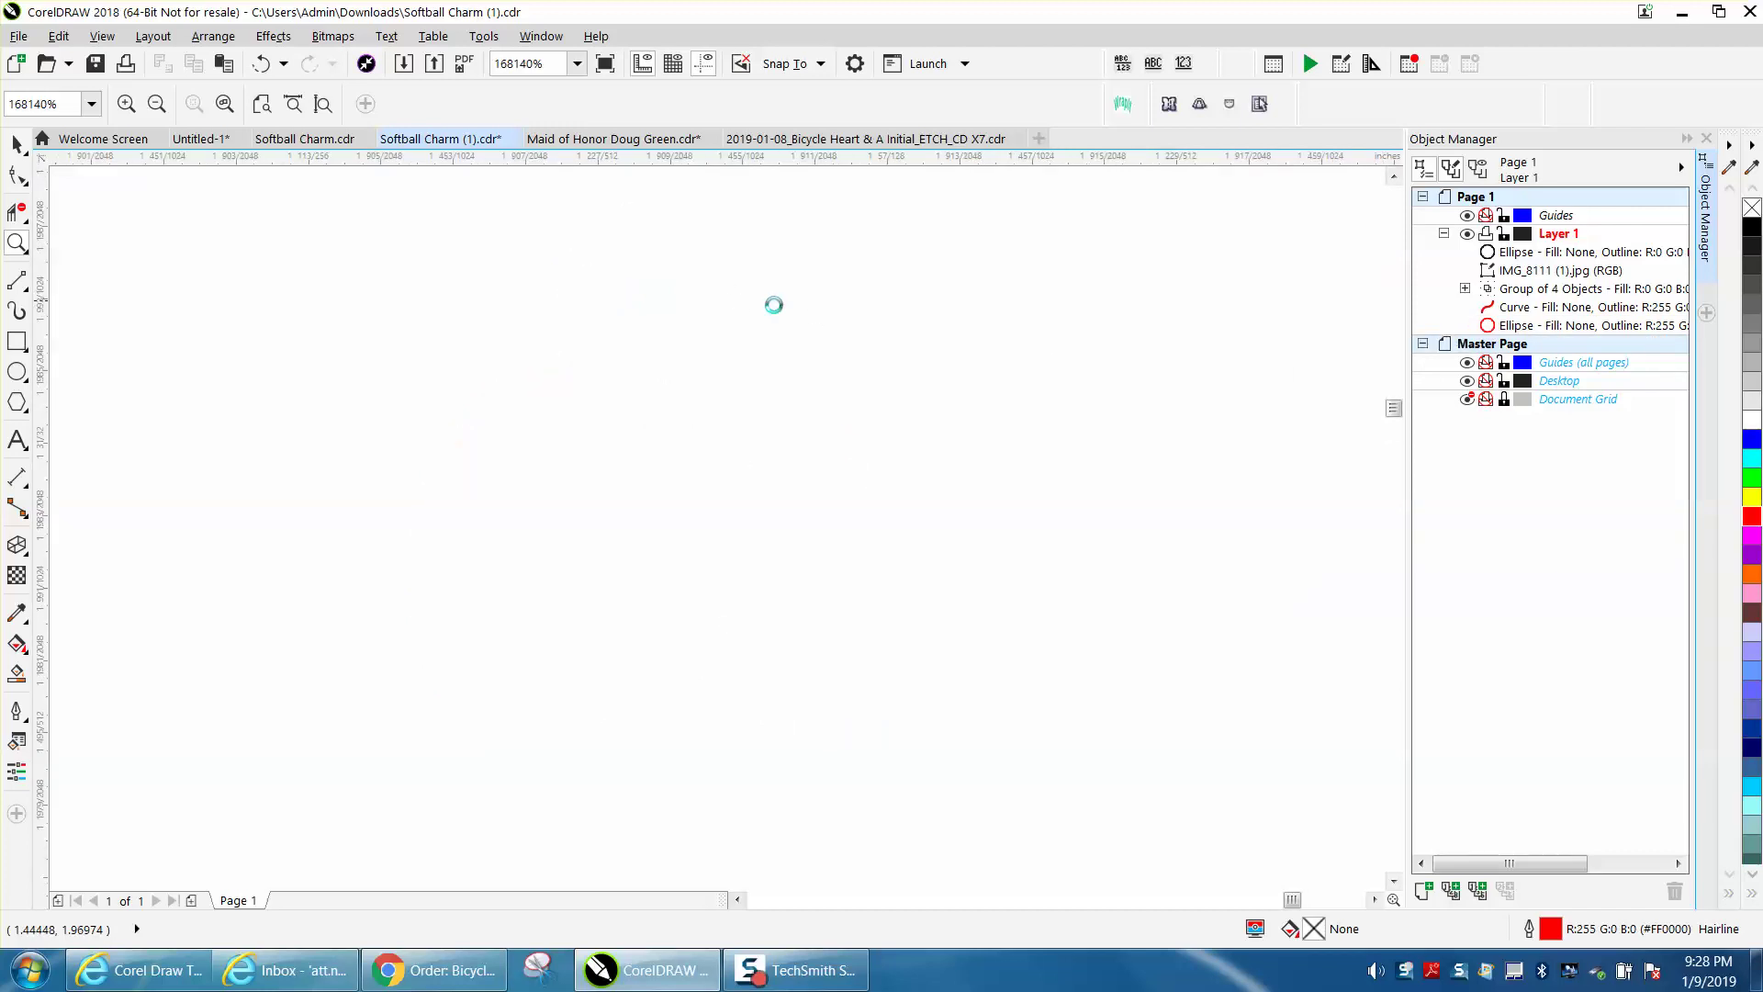
{"action": "key", "text": "F4"}
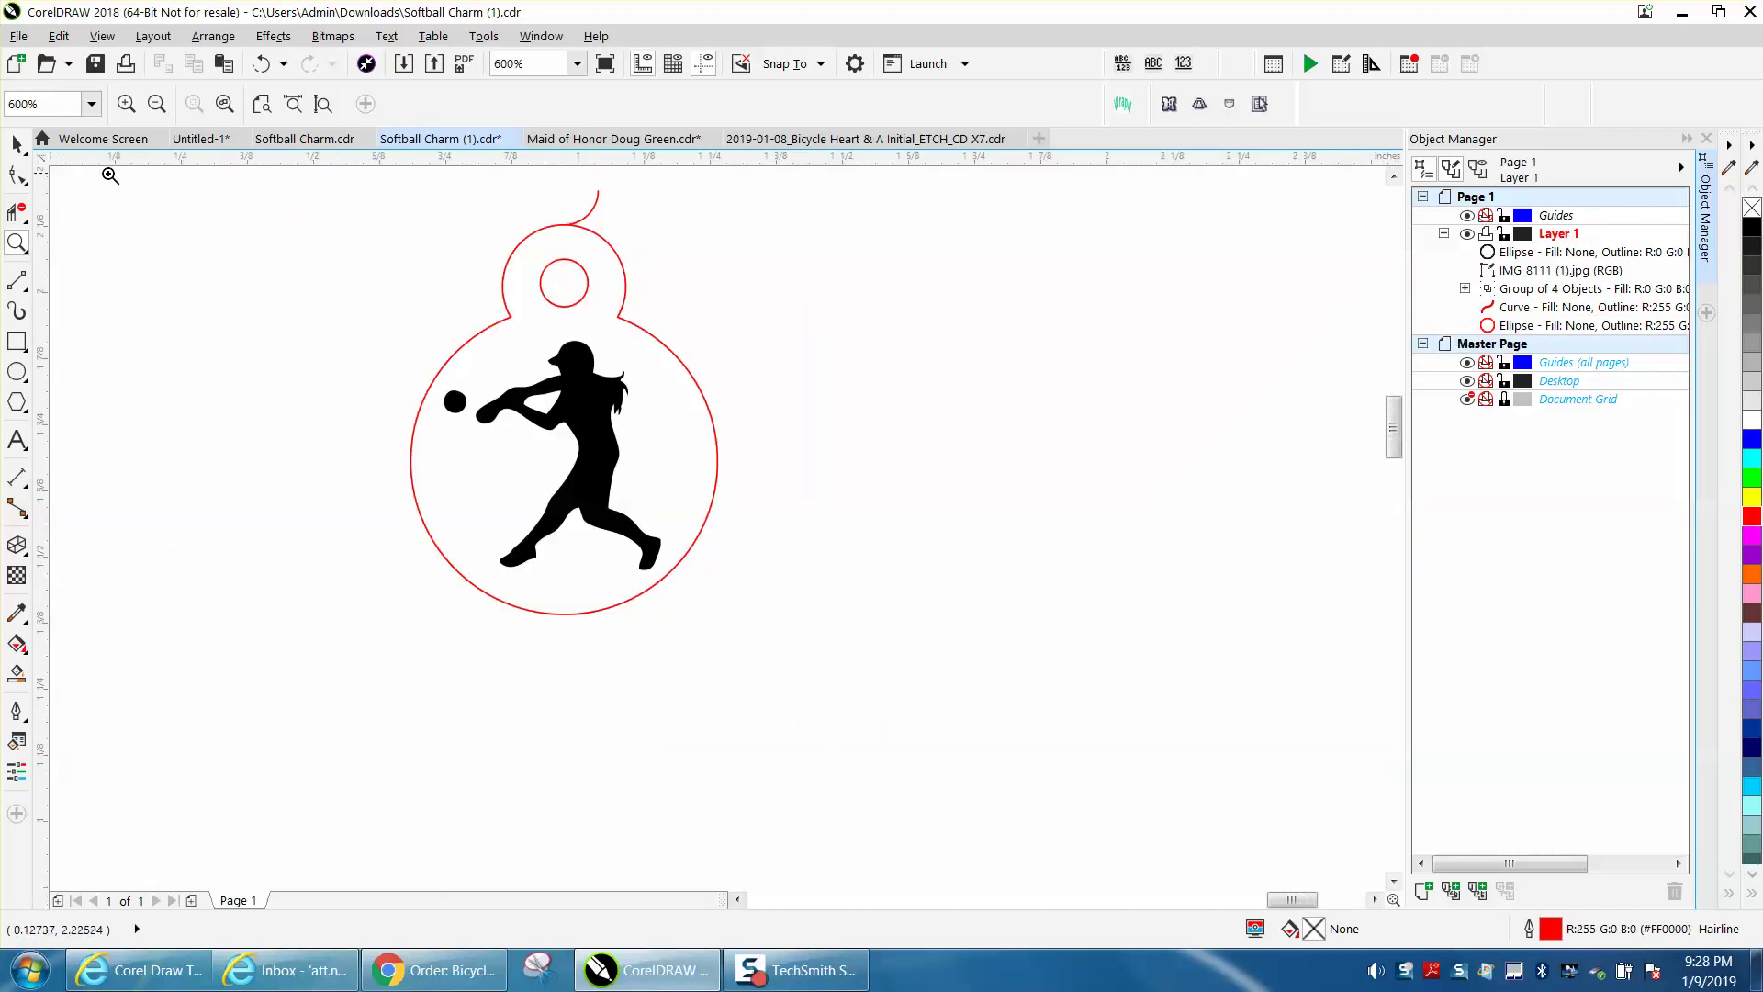
Select the charm's hole ellipse, then the first Ellipse row in Layer 1.
{"action": "left_click", "coordinate": [18, 145]}
{"action": "left_click", "coordinate": [575, 261]}
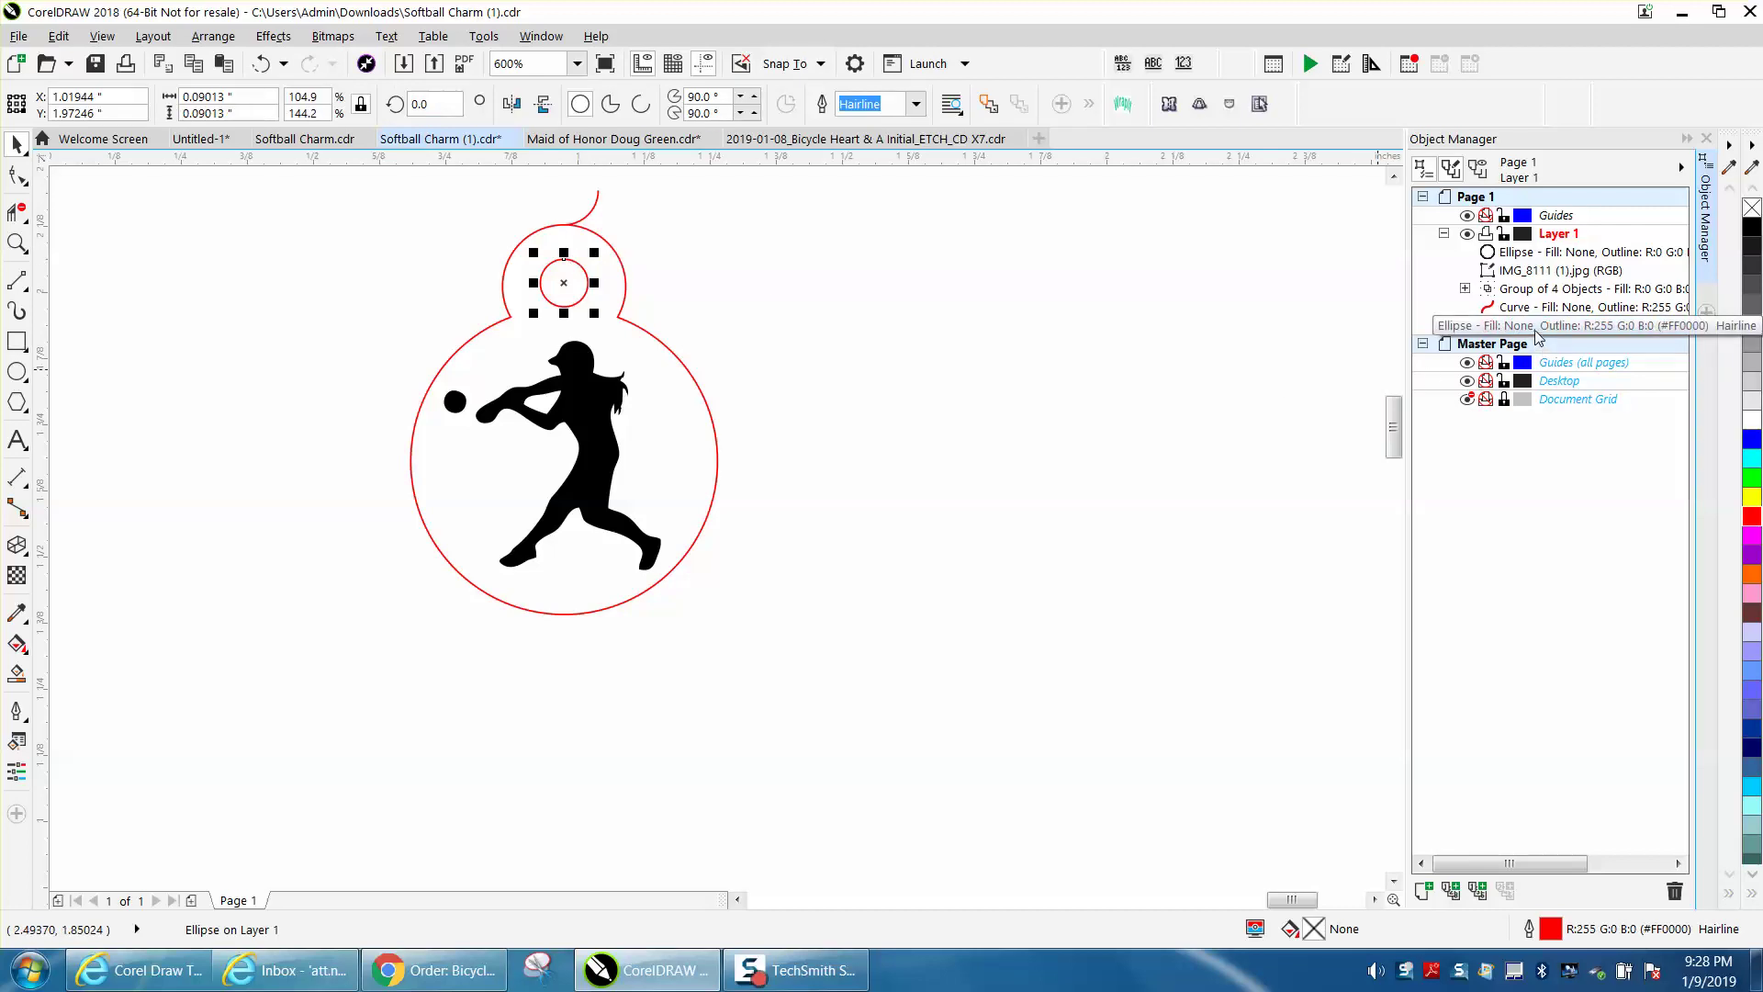
{"action": "left_click", "coordinate": [1509, 255]}
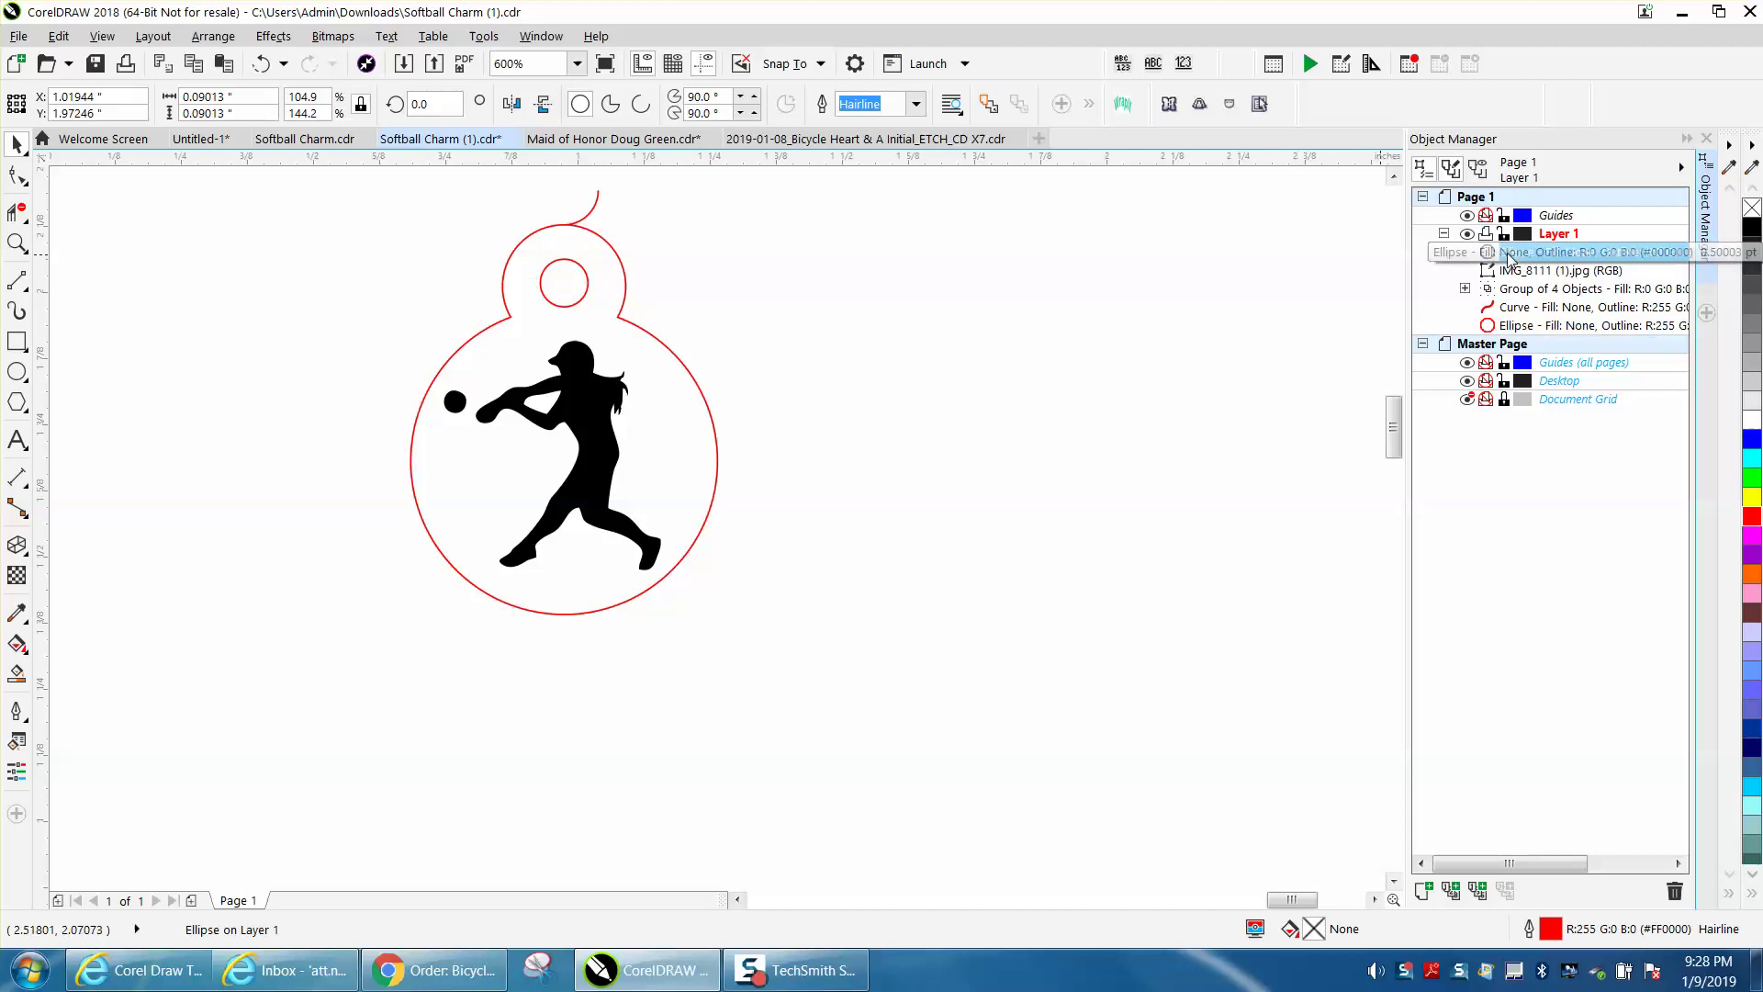
Delete the stray tiny ellipse and zoom back onto the softball charm.
{"action": "scroll", "coordinate": [1107, 326], "scroll_direction": "down", "scroll_amount": 3}
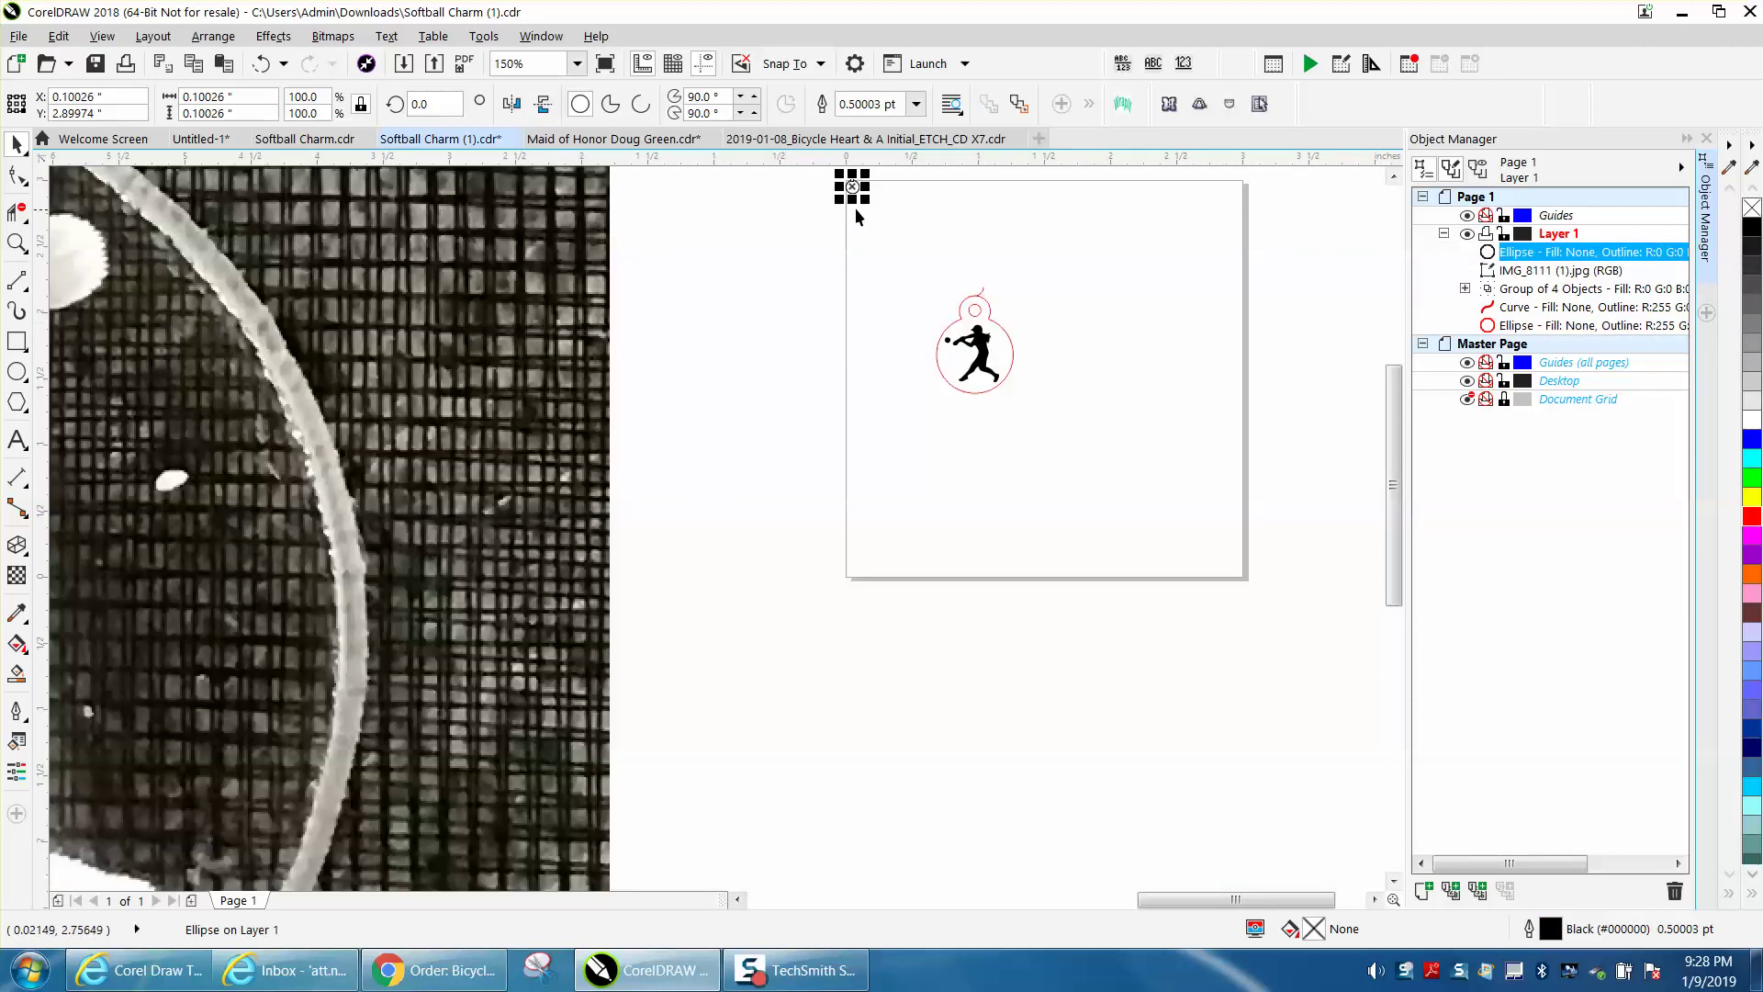
{"action": "key", "text": "Delete"}
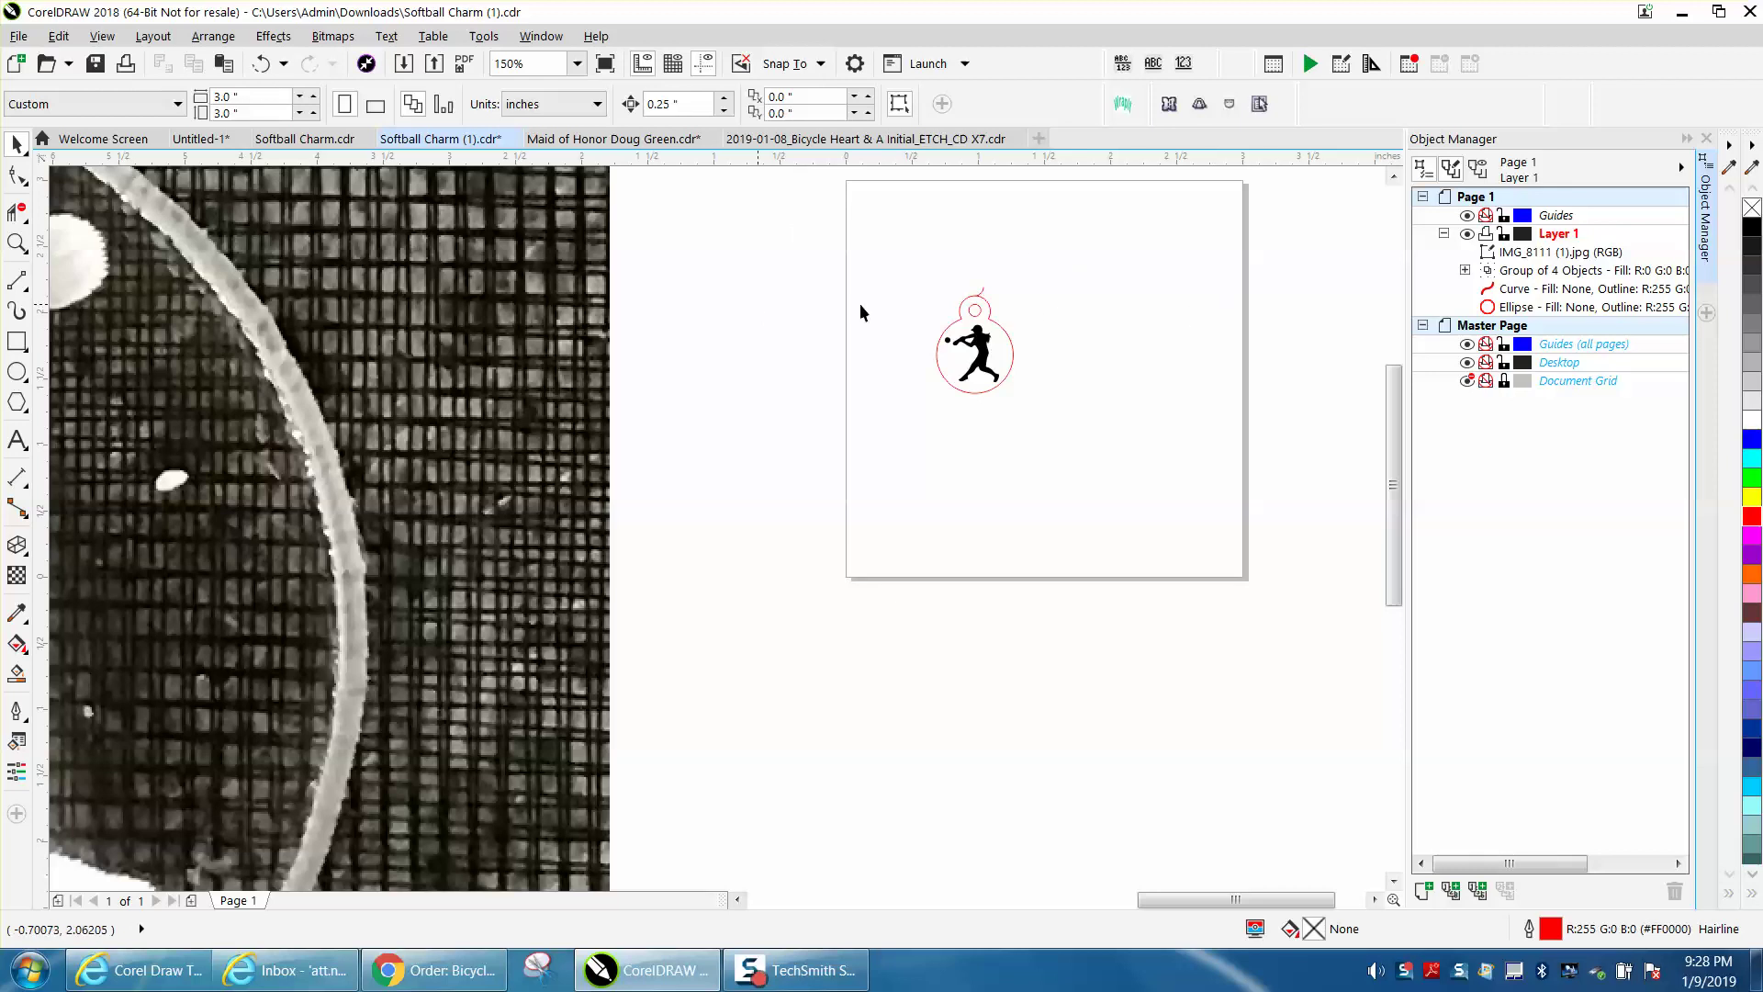
{"action": "left_click", "coordinate": [17, 242]}
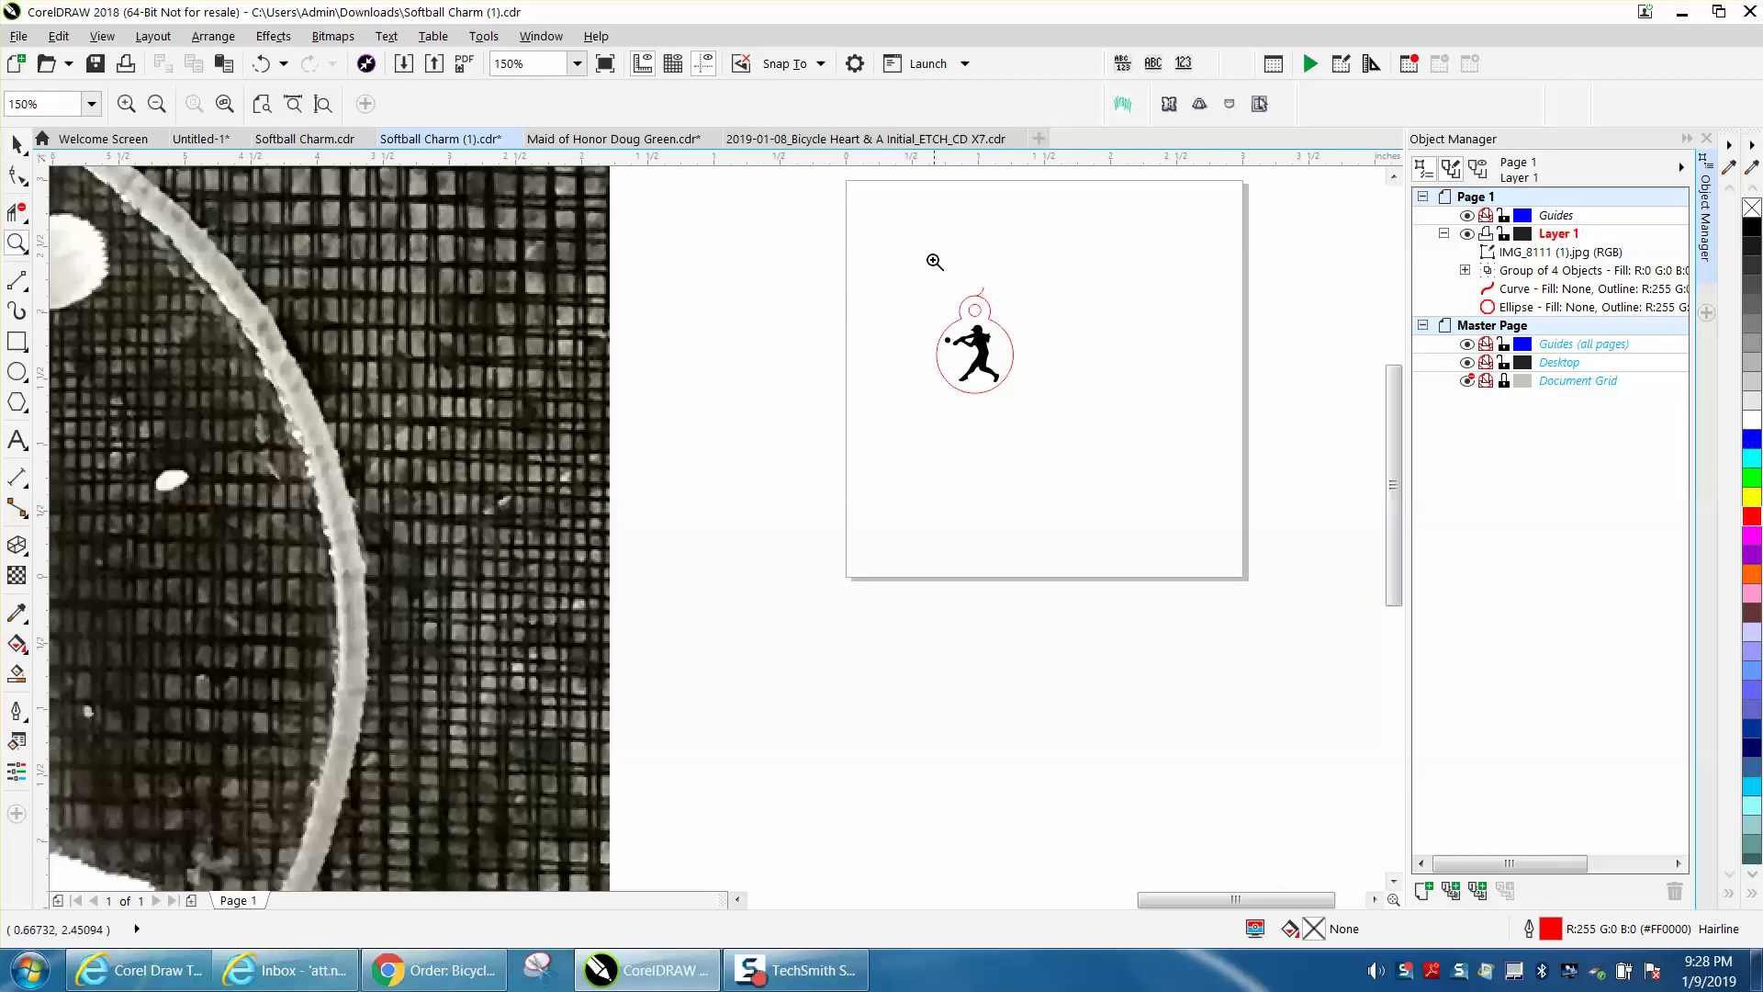
{"action": "left_click_drag", "start_coordinate": [935, 262], "coordinate": [1105, 465]}
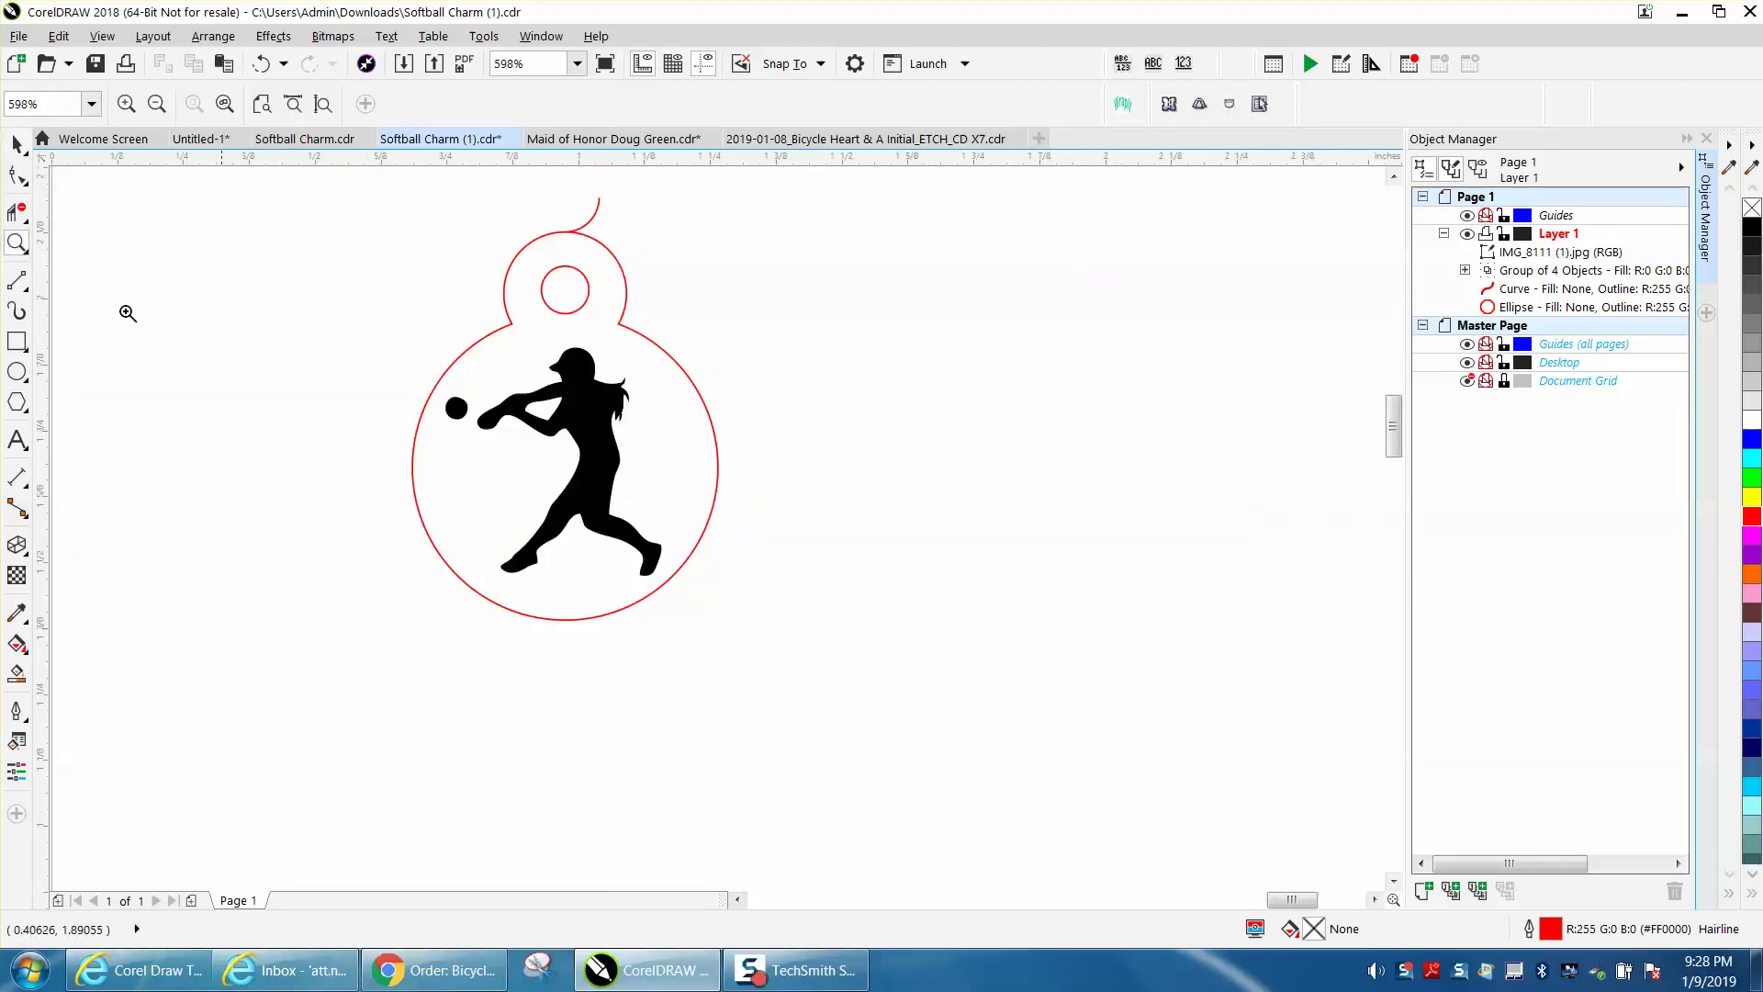
{"action": "left_click", "coordinate": [16, 145]}
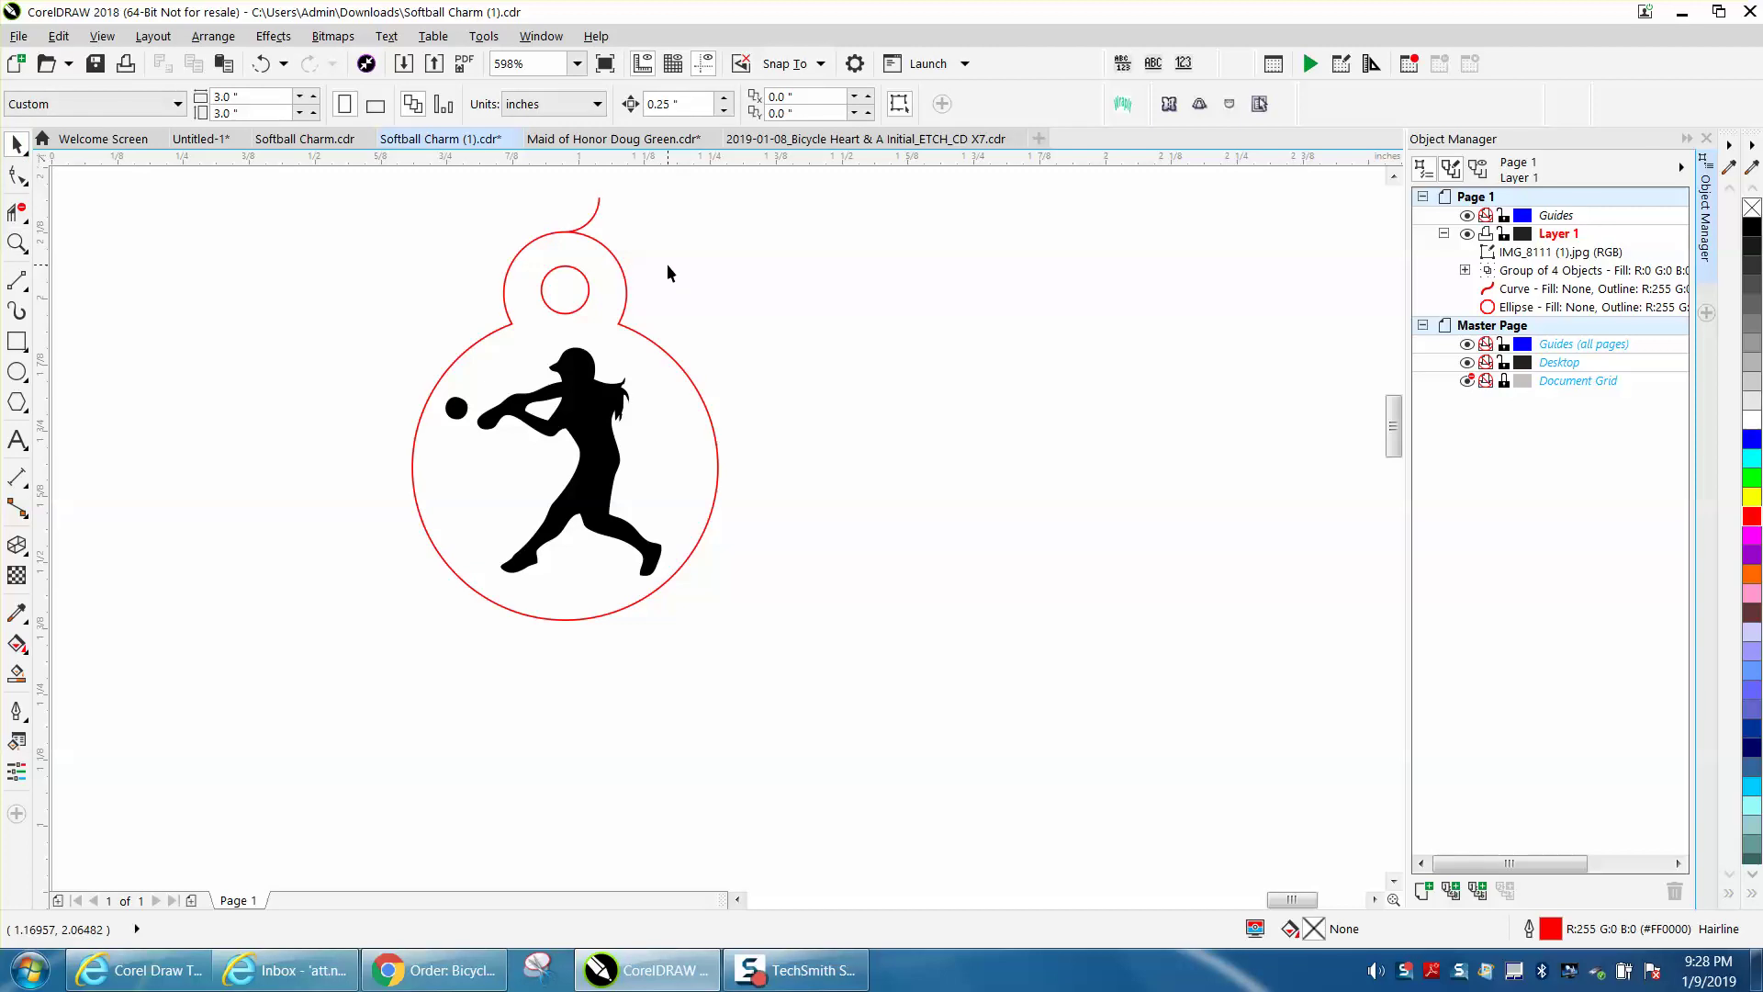